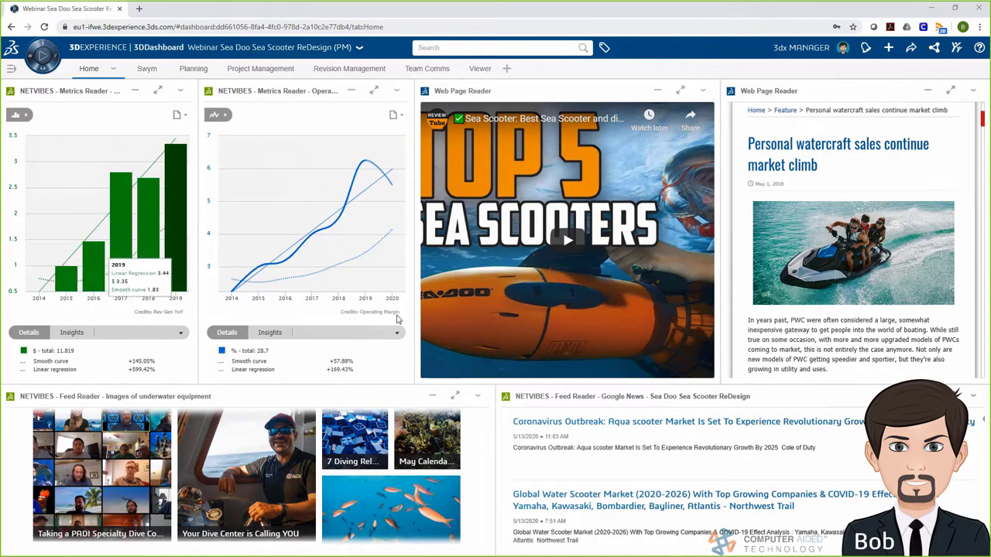
- Play the embedded sea scooter video, then scroll the watercraft article down to the feedback chart
click(565, 245)
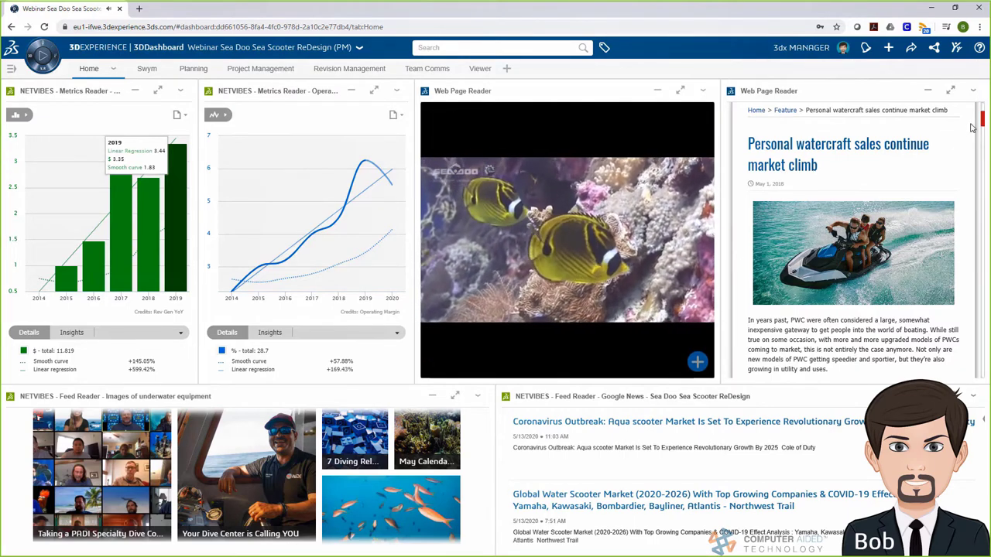
scroll(984, 127, down, 1)
drag(984, 126, 986, 203)
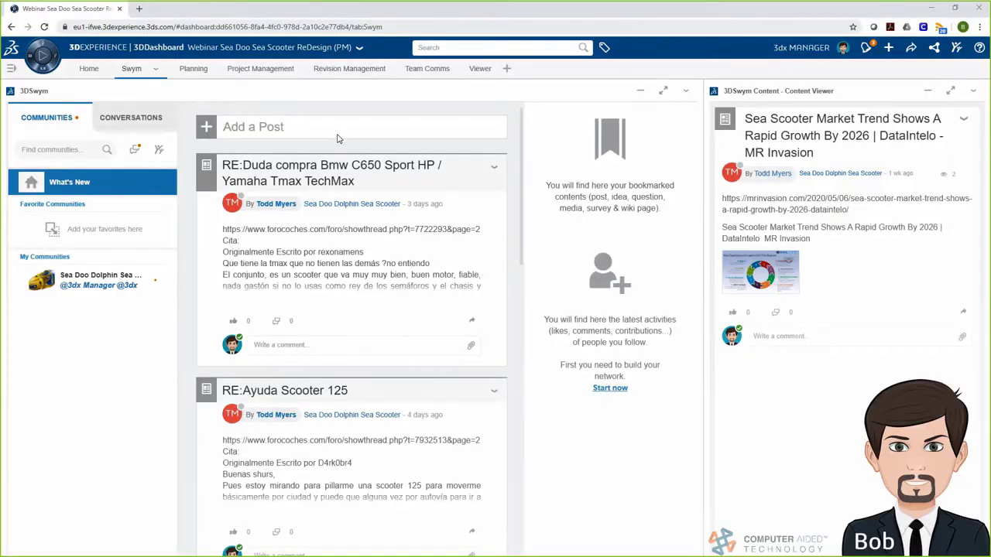
- Start a post titled 'Opportunity for design update' with a body about the marketing firm's customer findings
click(341, 130)
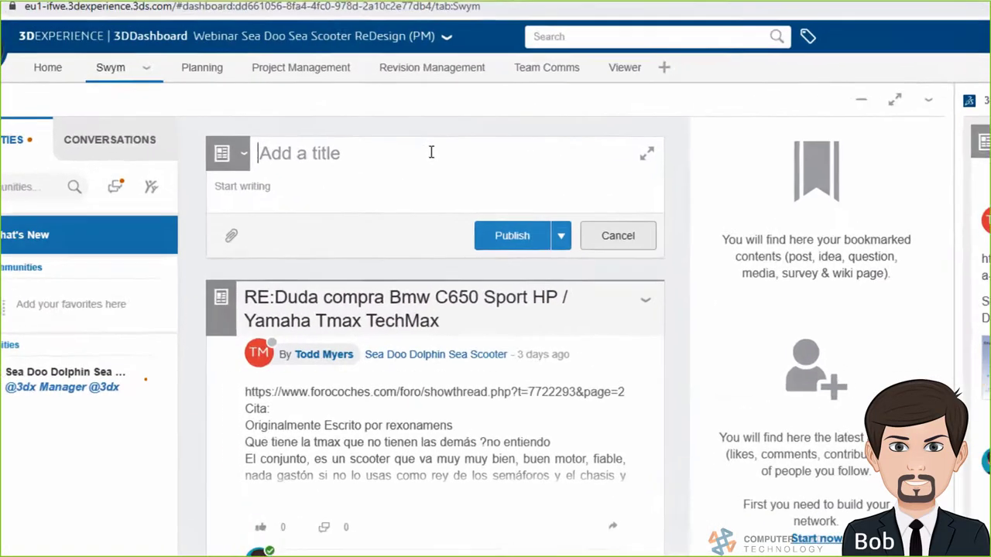
text(Oppor)
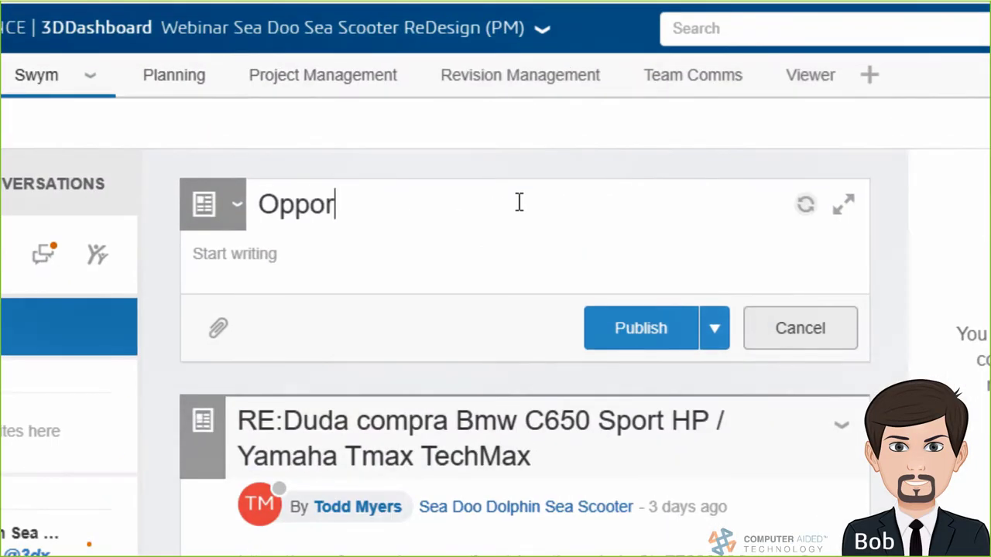
text(tunity for design update)
click(635, 253)
text(After speaking with an ou)
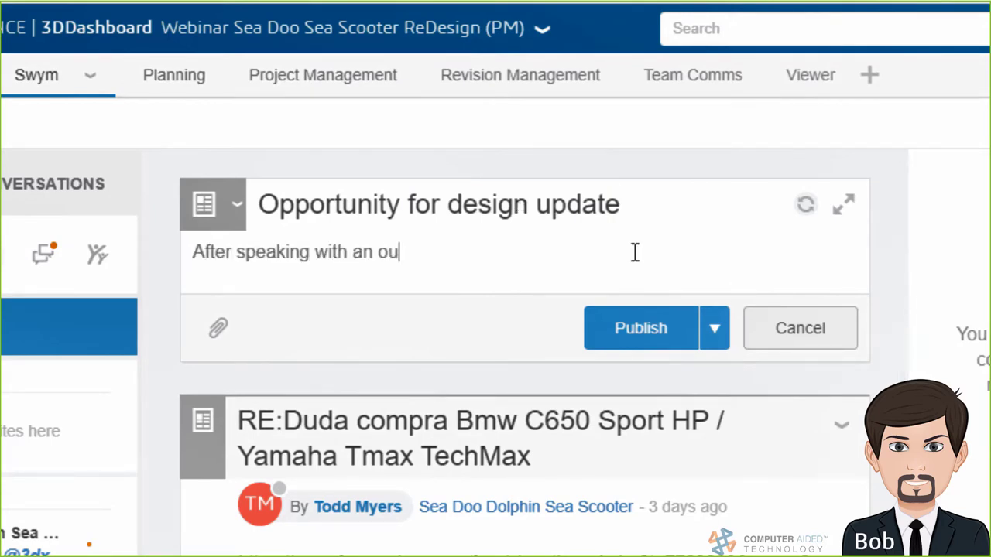
text(tside marketing firm we hav)
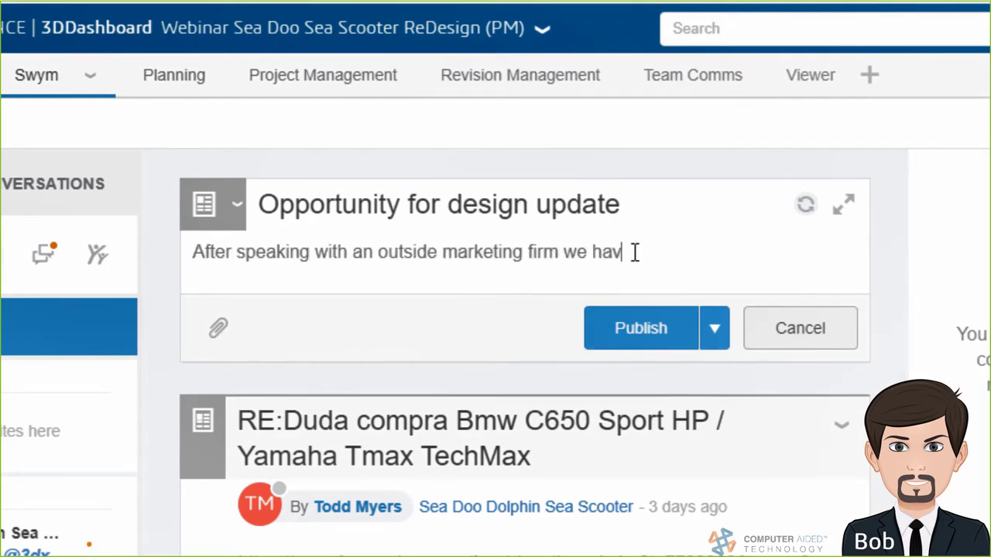
text(e discovered a few areas our)
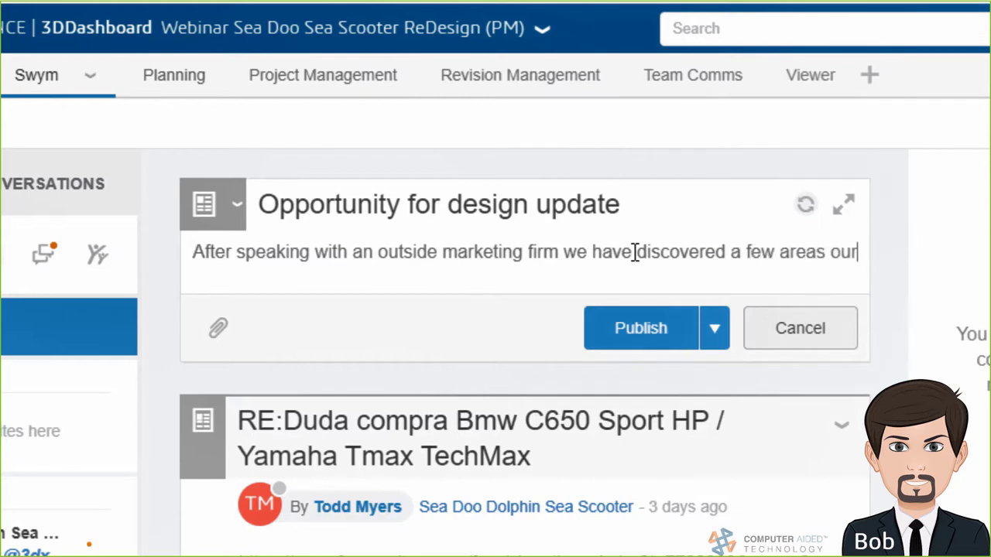
text( customers would like to see)
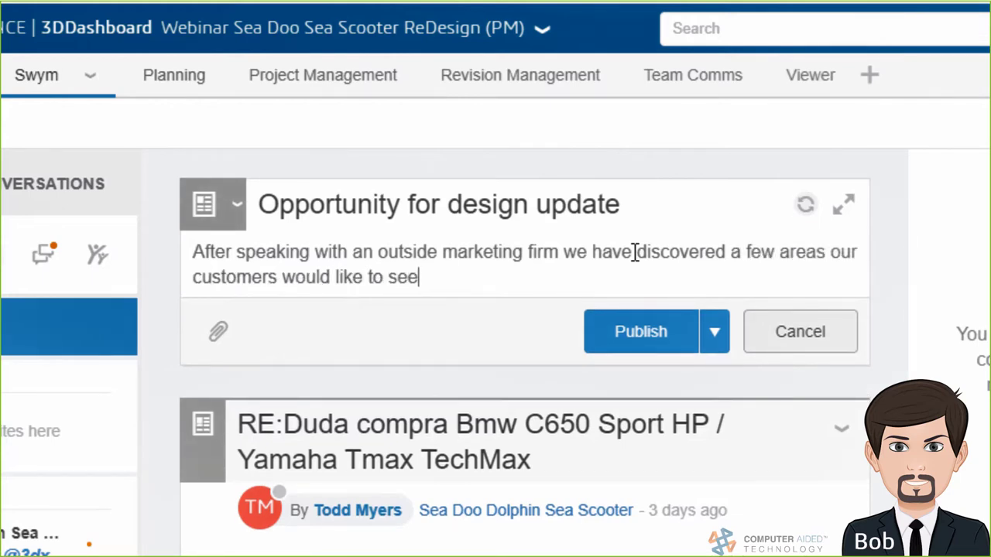
text( some changes. W)
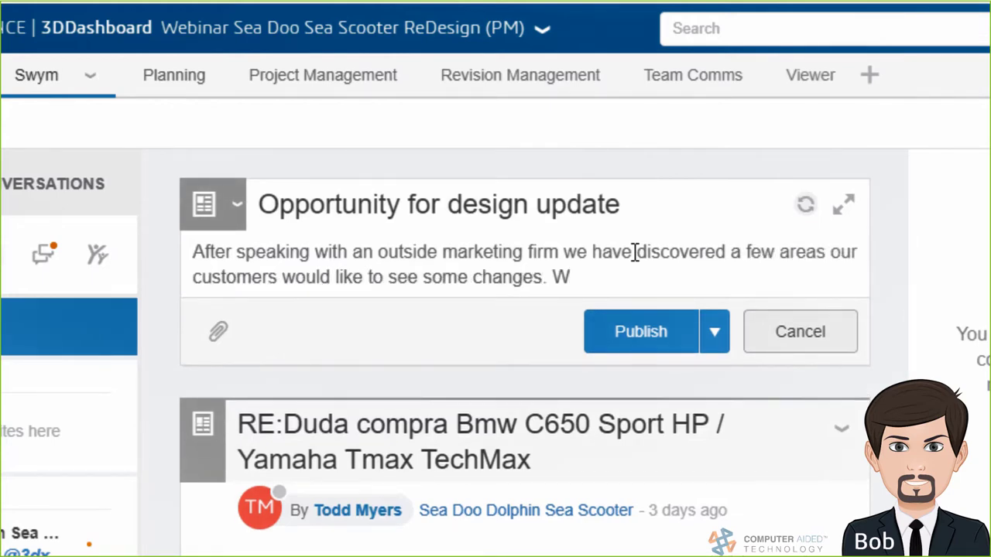
text(hat can we get going short t)
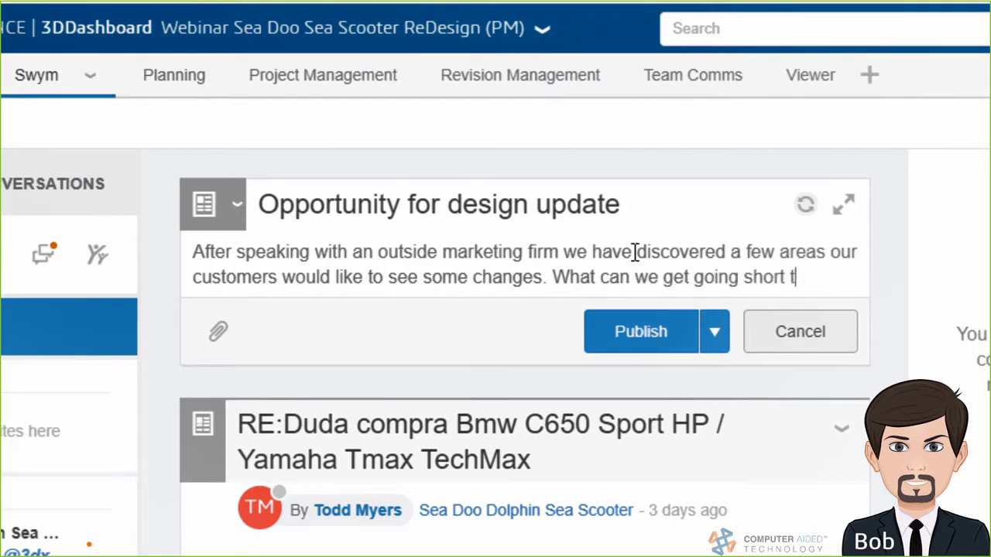
text(erm and long to get things)
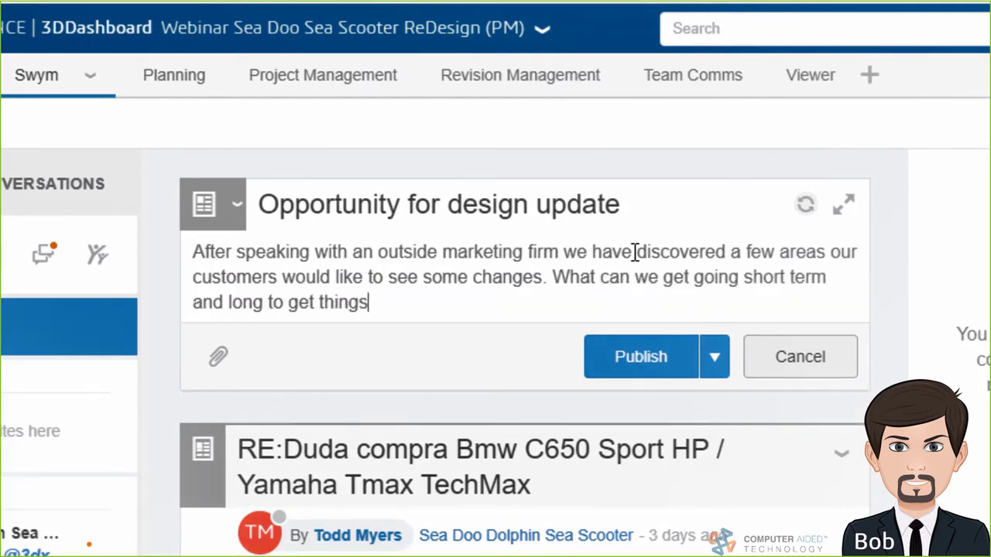
text( going? @3dx)
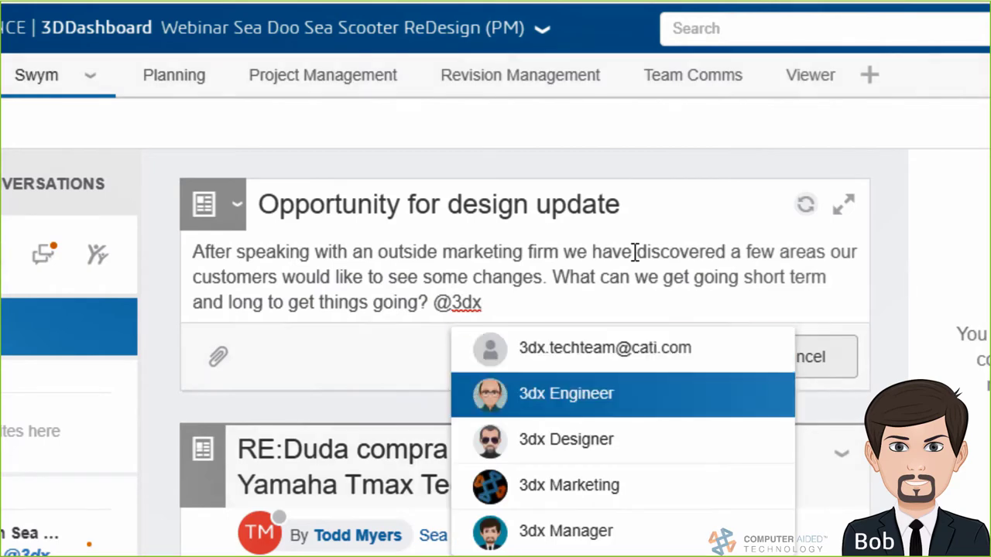
- Mention the engineer and designer users, then publish the post with the feedback chart
click(524, 400)
text(@3)
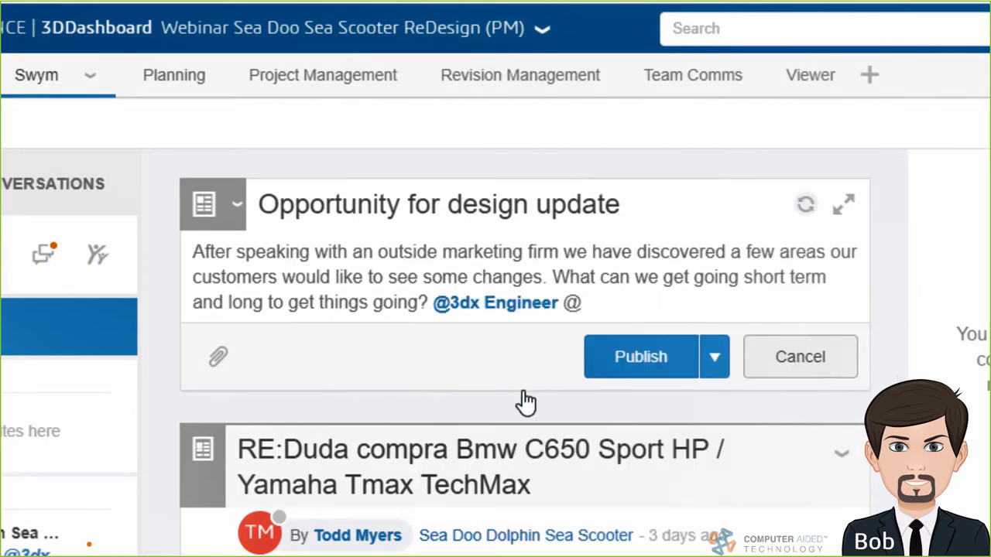
text(dx)
click(619, 438)
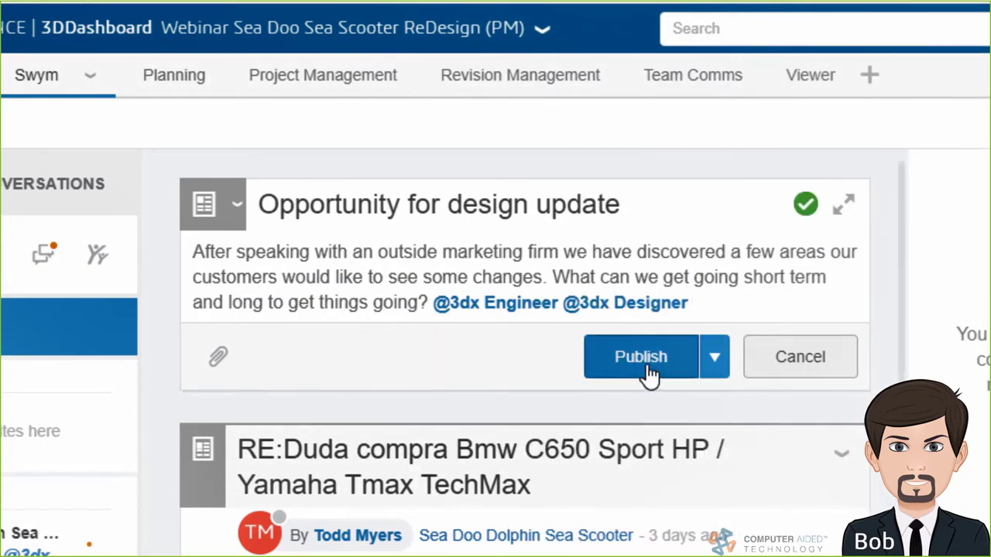
click(644, 367)
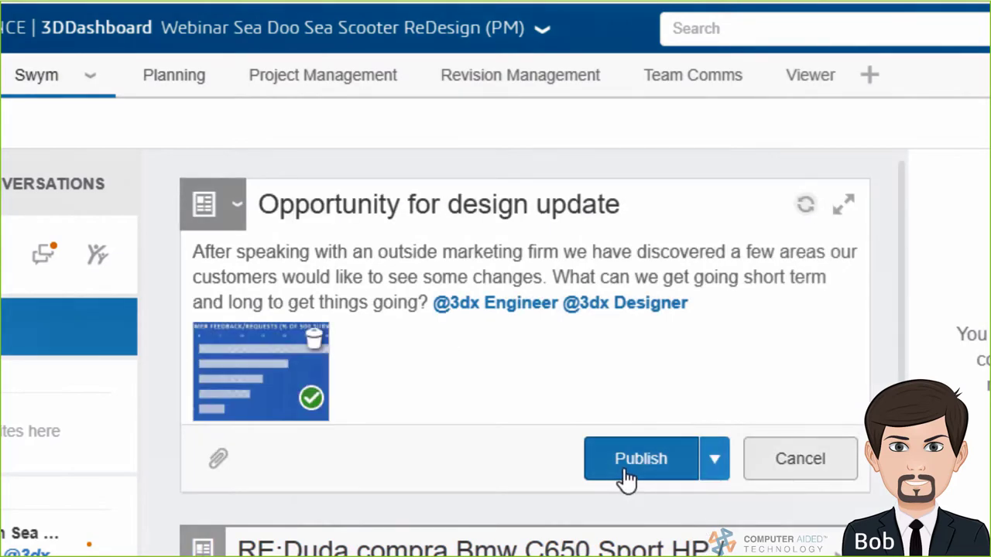
click(626, 480)
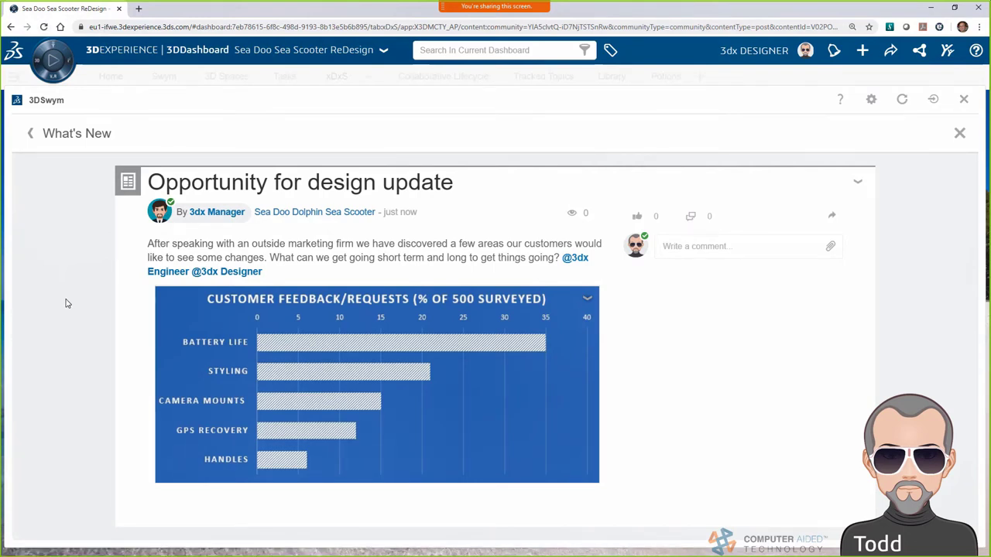
- Reply that better battery life is welcome, noting only an hour and a half per charge, tagging the engineer
click(674, 246)
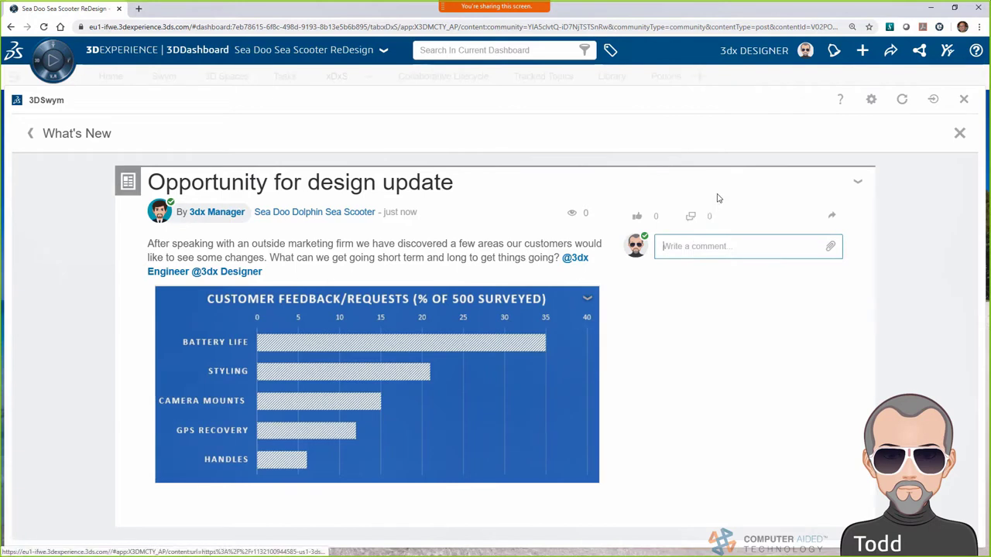
text(I do like the idea of better )
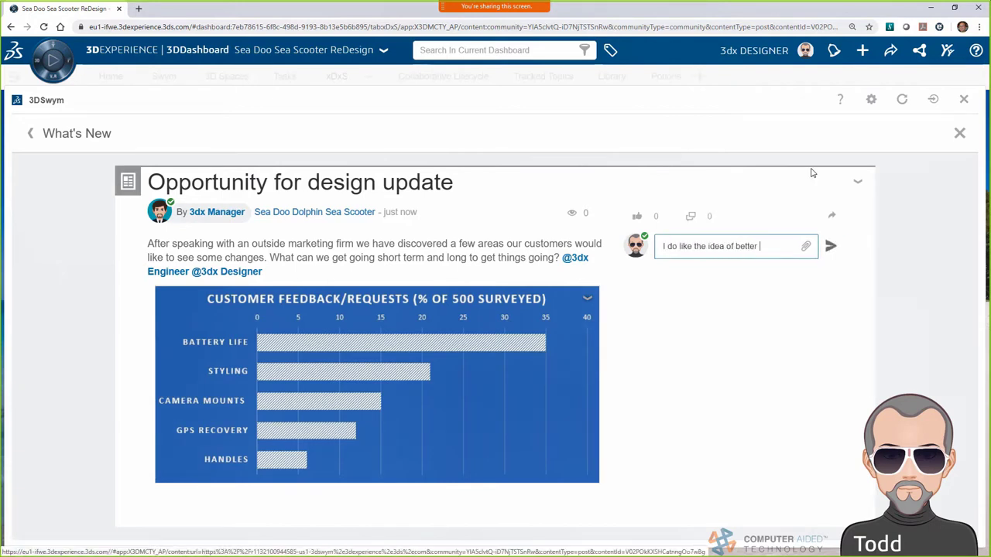
text(battery life. These only get an hour and a half on a single cha)
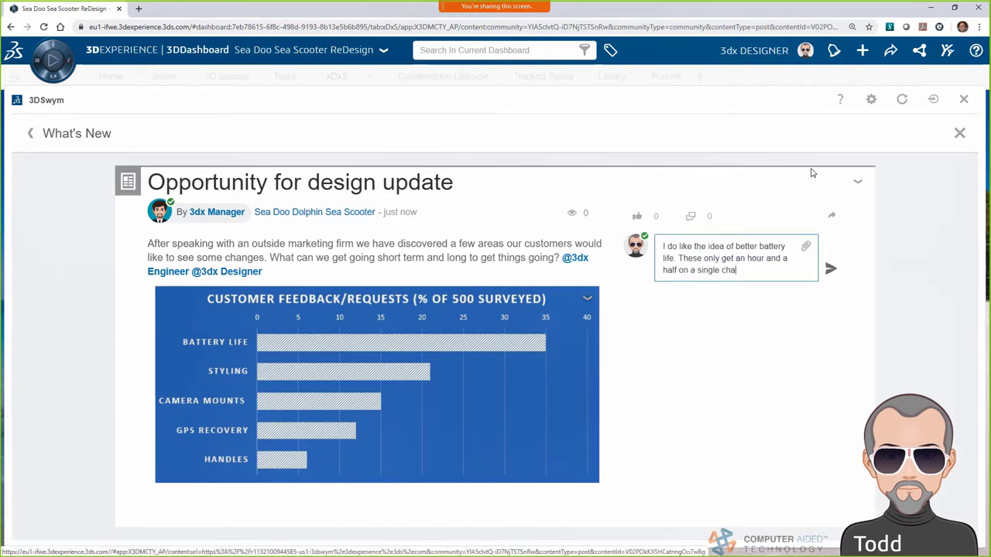
text(rge, then everyone is waiting around. I have some ideas o)
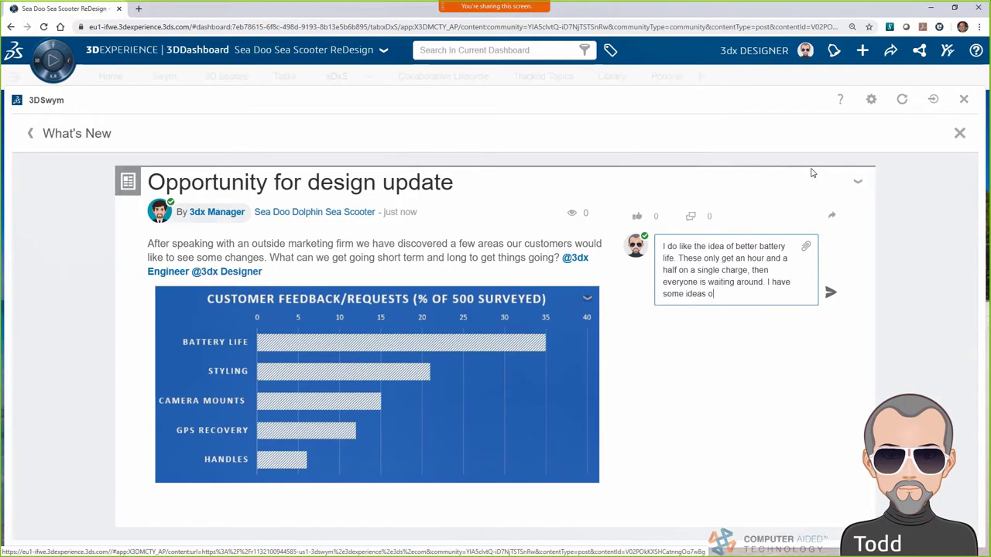
text(n styling, too. What do you think, )
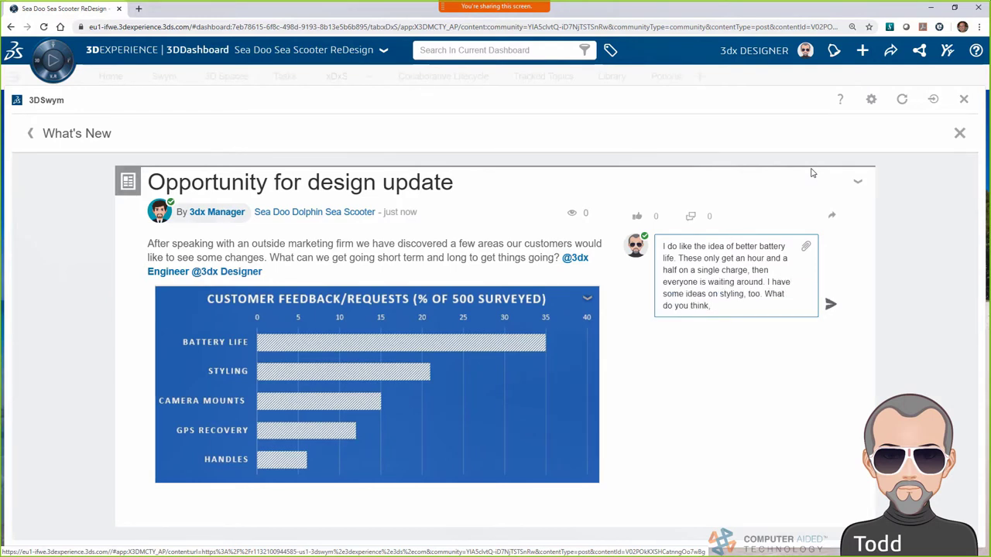
text(@3dx)
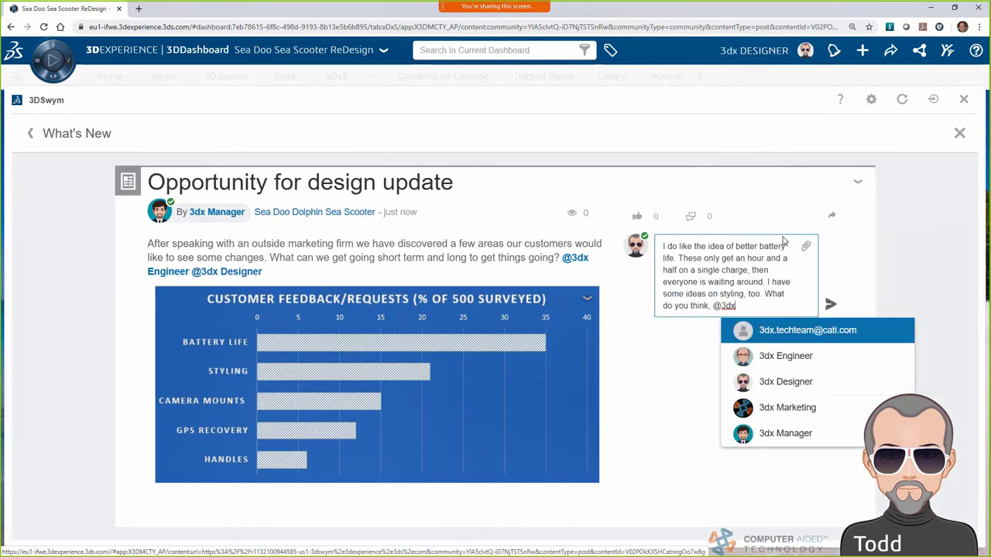
click(779, 356)
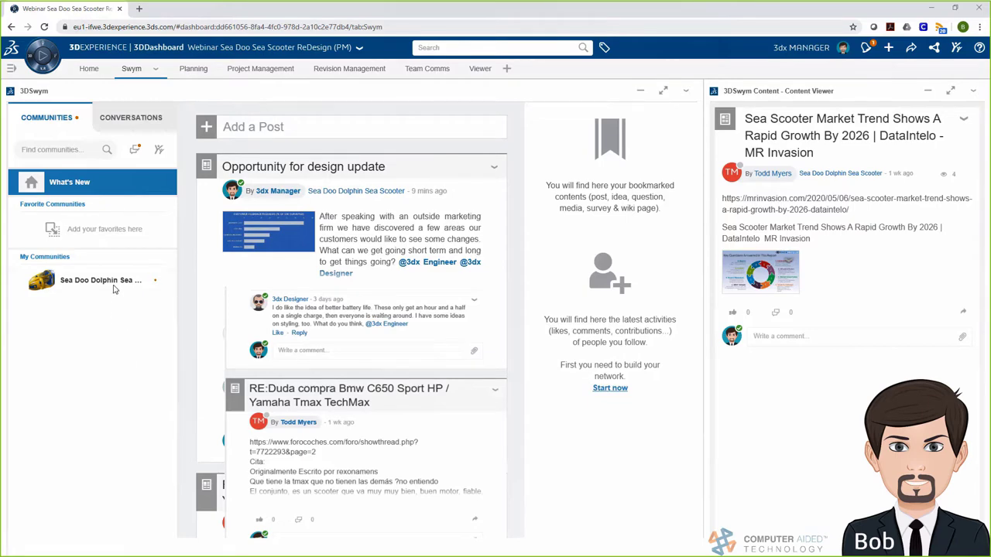
- Add task 'Create Concept Sketches for new styling', describing it as sketching new scooter shapes for 3DPlay review
click(183, 71)
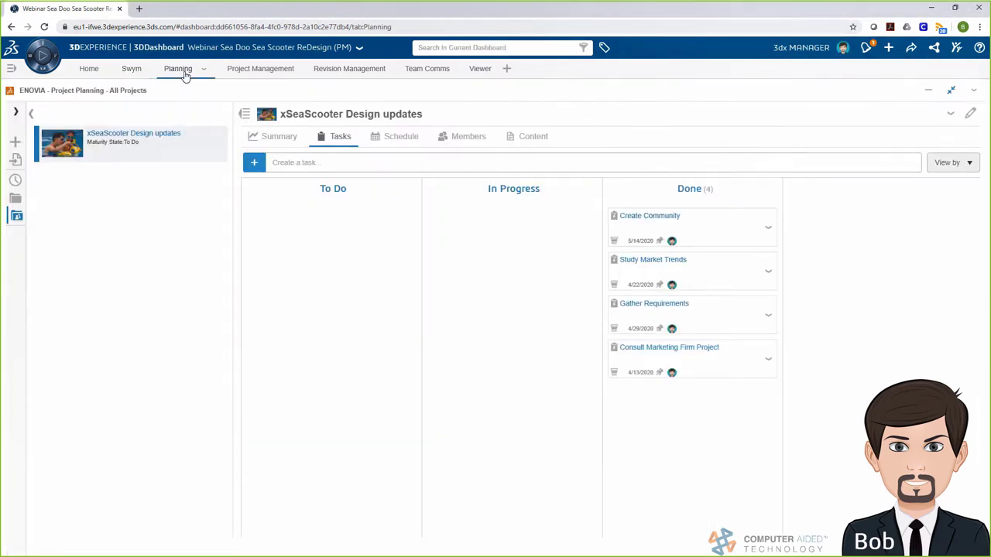
click(270, 162)
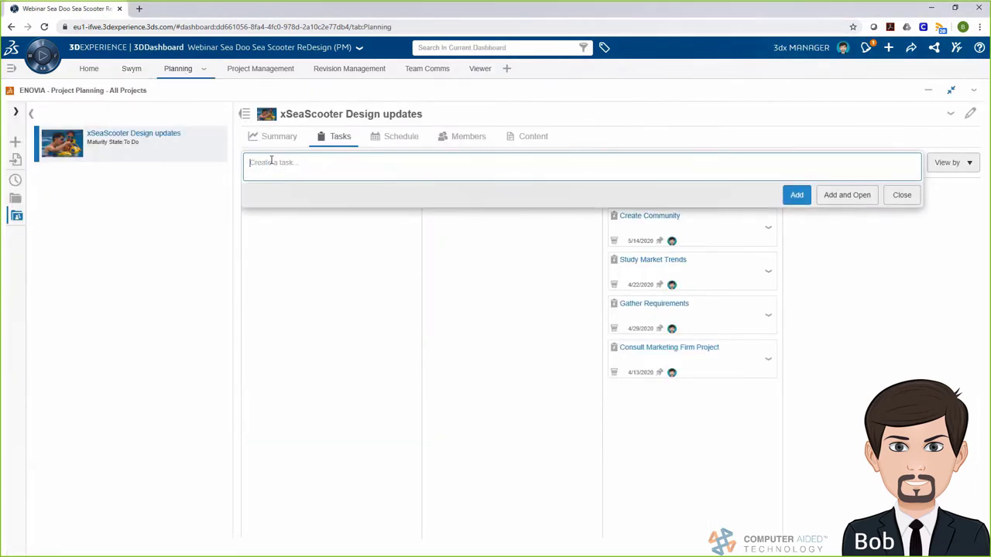
text(Creat)
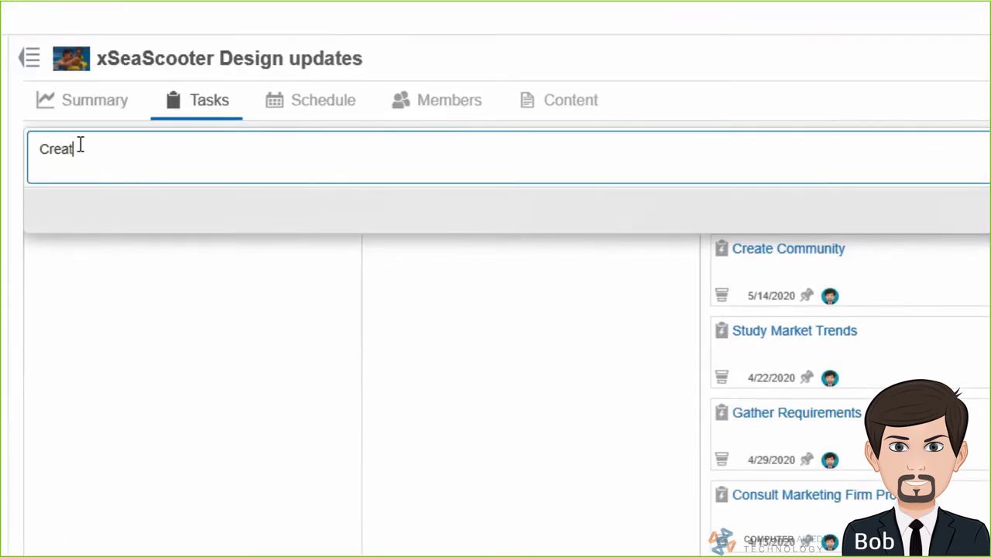
text(e Concept Sketches for ne)
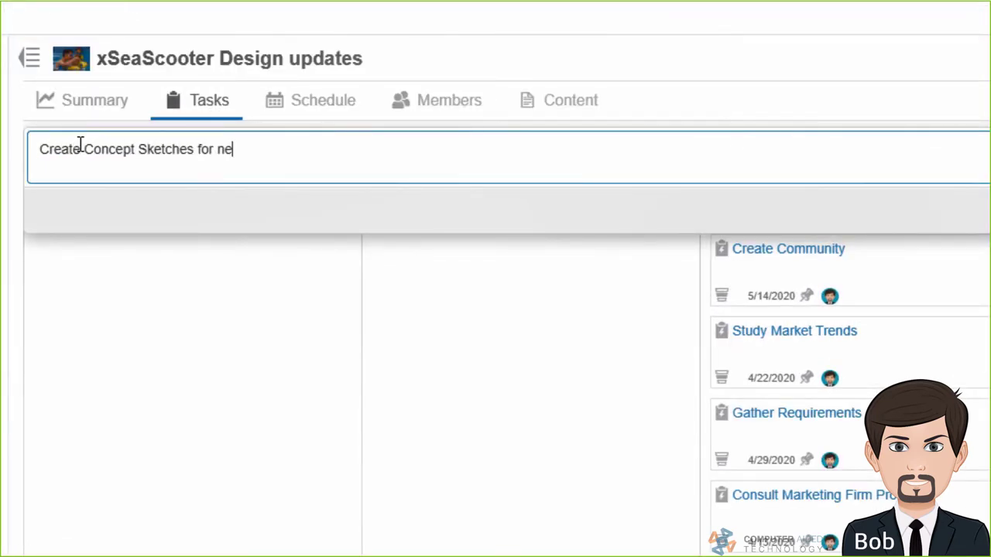
text(w styling)
key(Return)
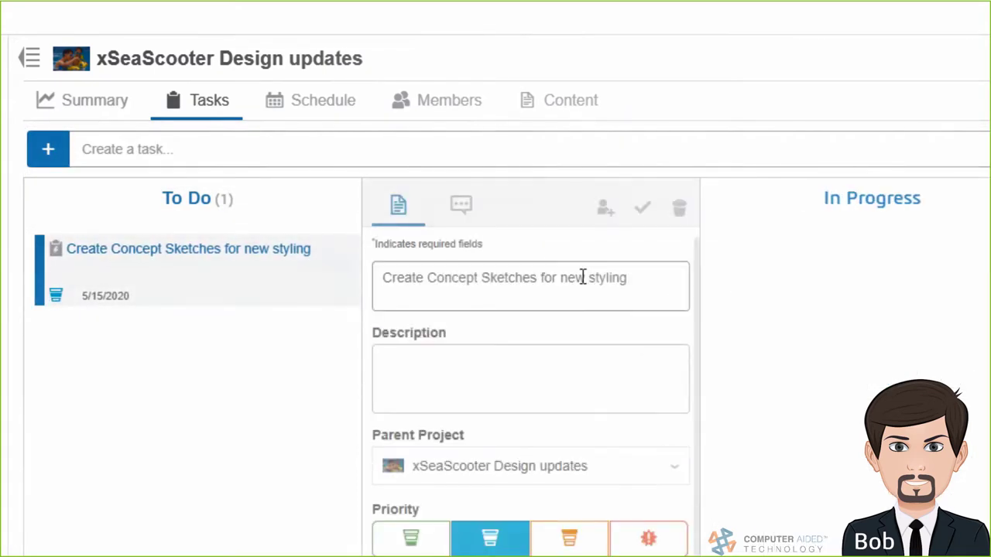
click(516, 374)
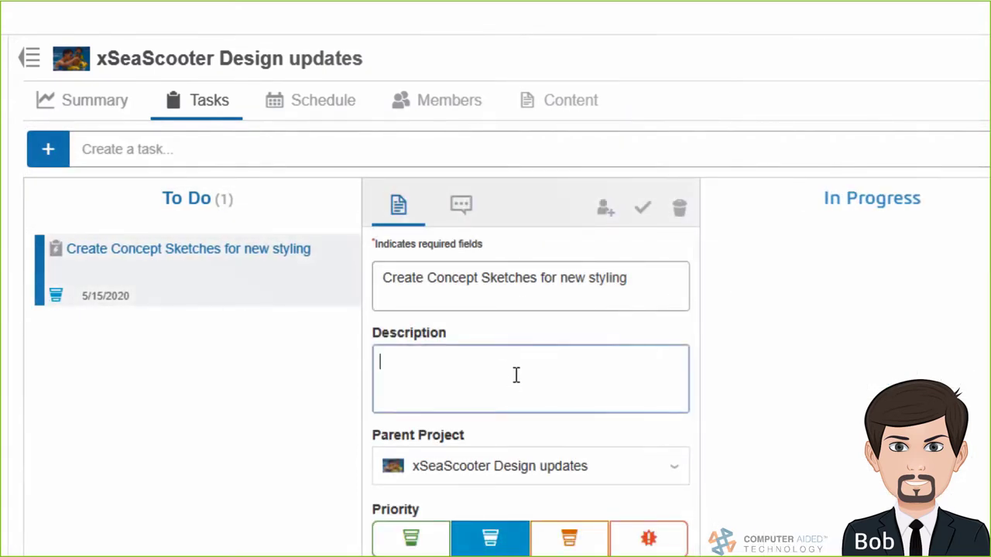
text(sketch up some )
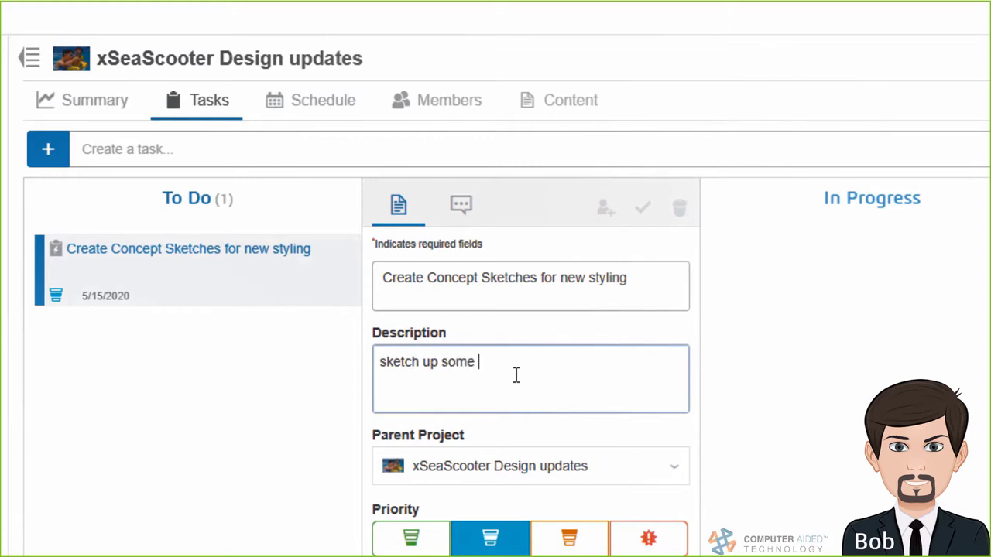
text(ideas for the new sha)
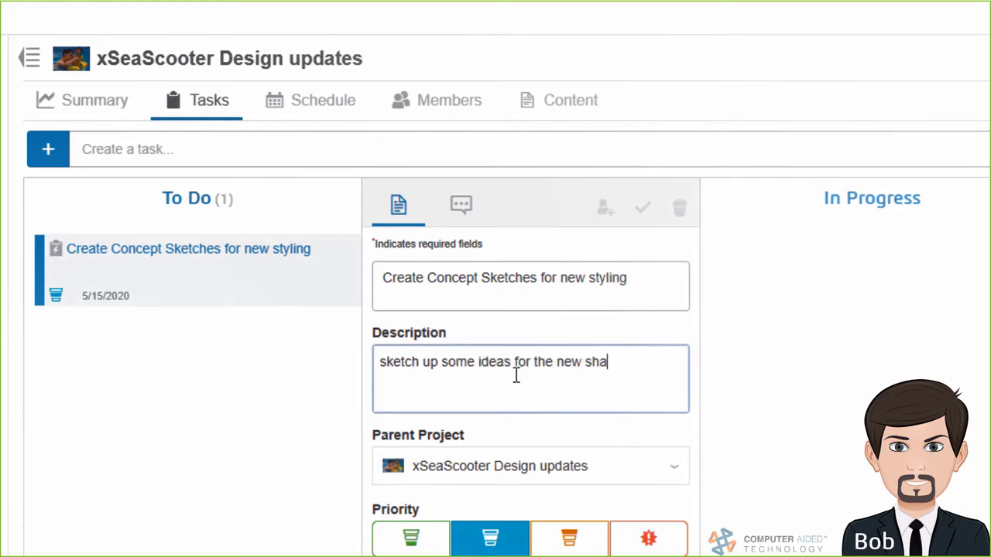
text(pe of the scooter and we will review via 3d)
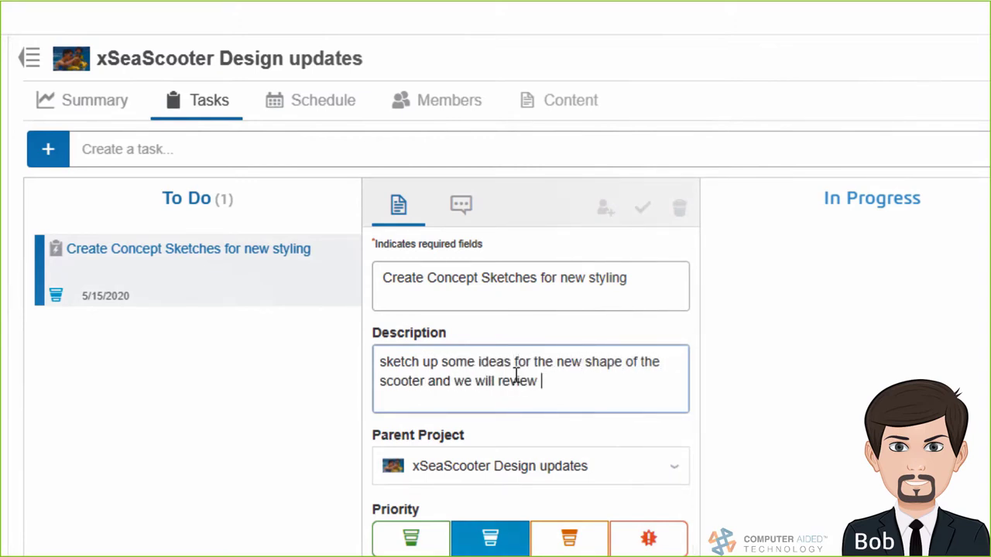
text(play.)
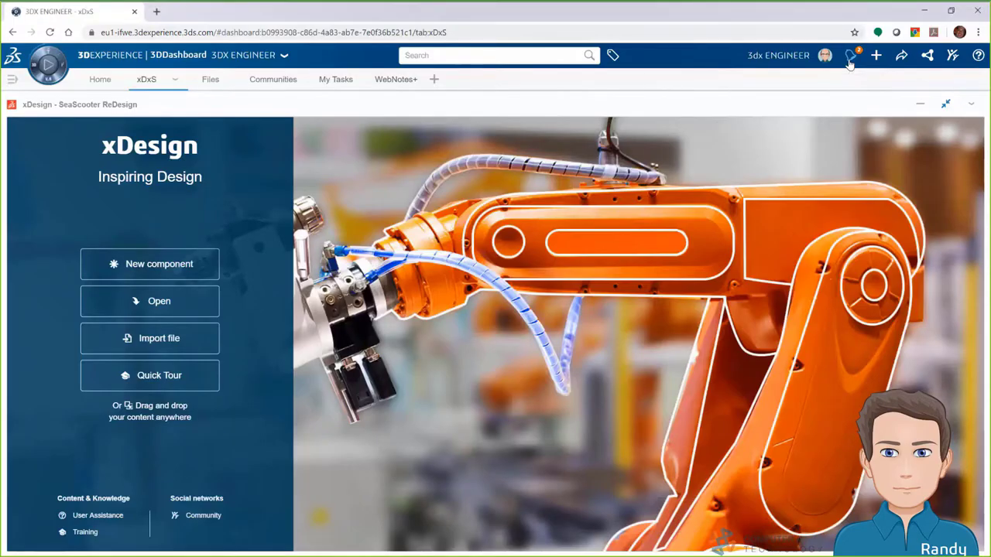
- Open the upload-SOLIDWORKS-model task from notifications and move its card from To Do to In Progress
click(849, 59)
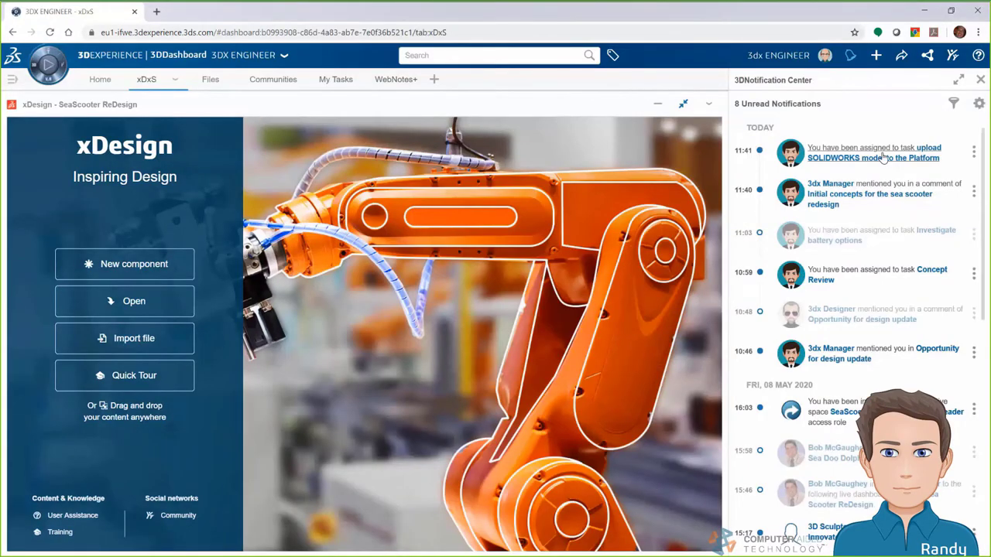
click(821, 159)
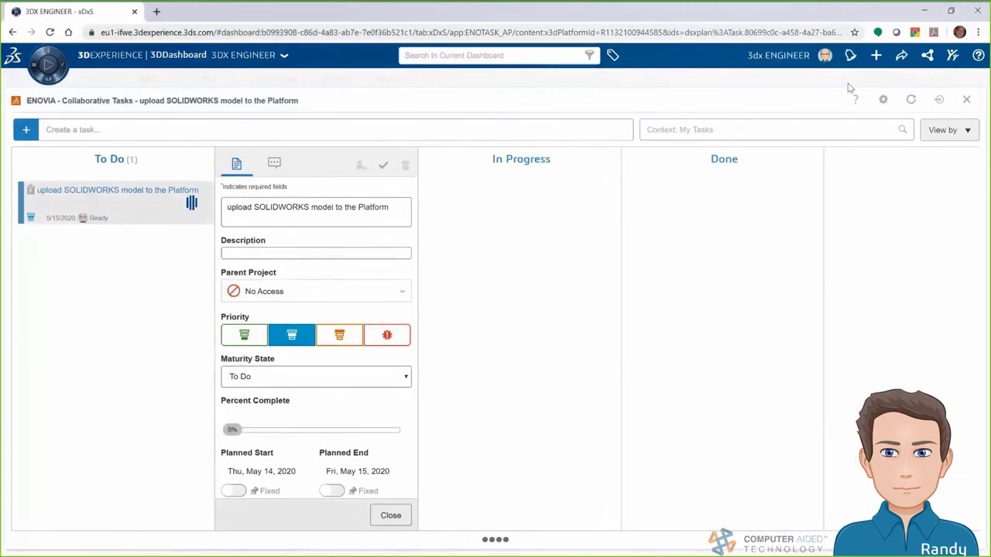
click(389, 517)
drag(98, 197, 354, 210)
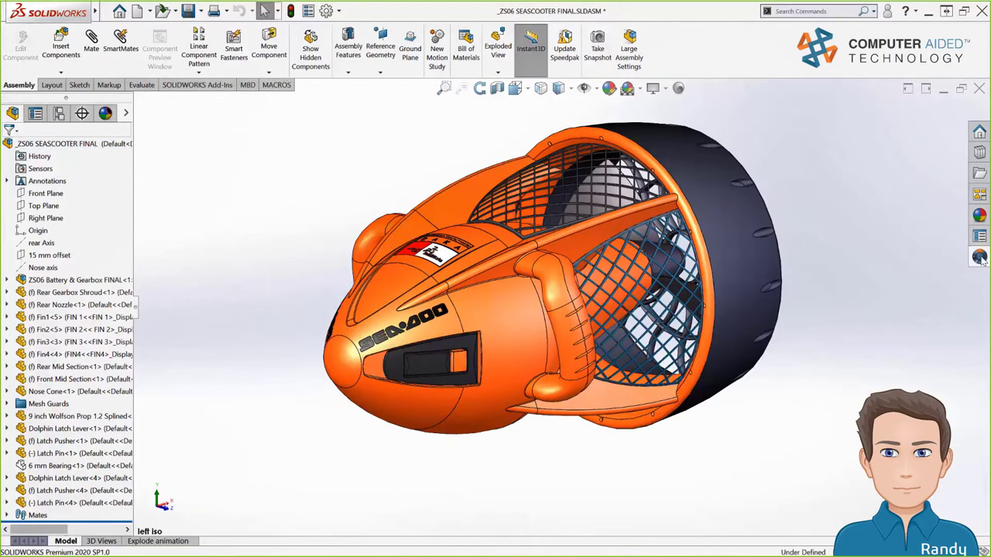
- Widen the 3DEXPERIENCE PLM Services tree and start saving the top sea scooter assembly to the platform
click(980, 259)
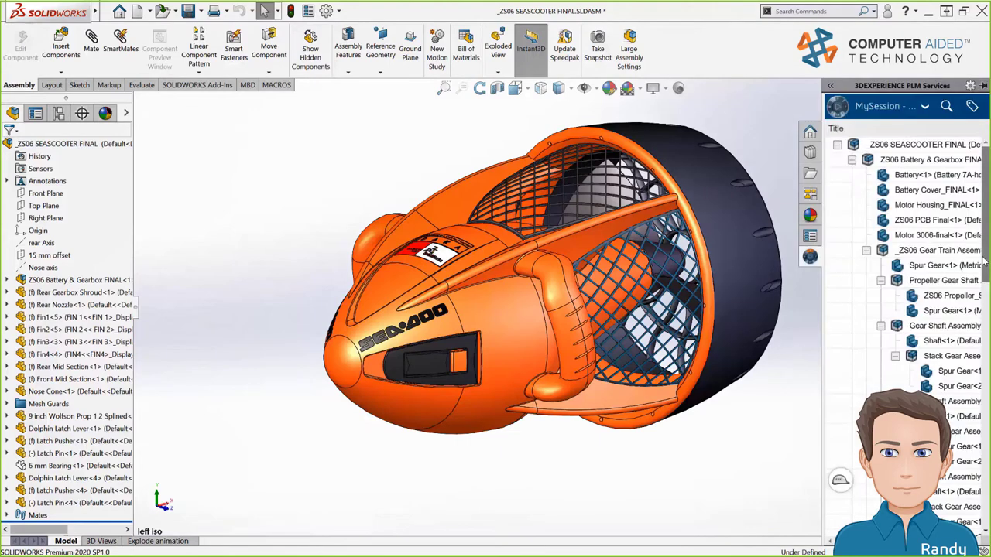
drag(822, 337, 609, 339)
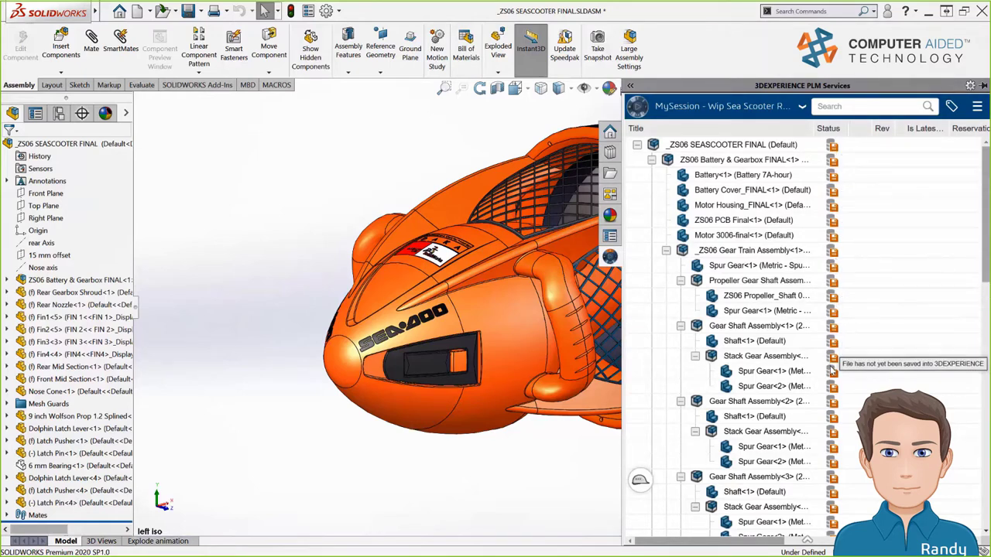
right_click(774, 149)
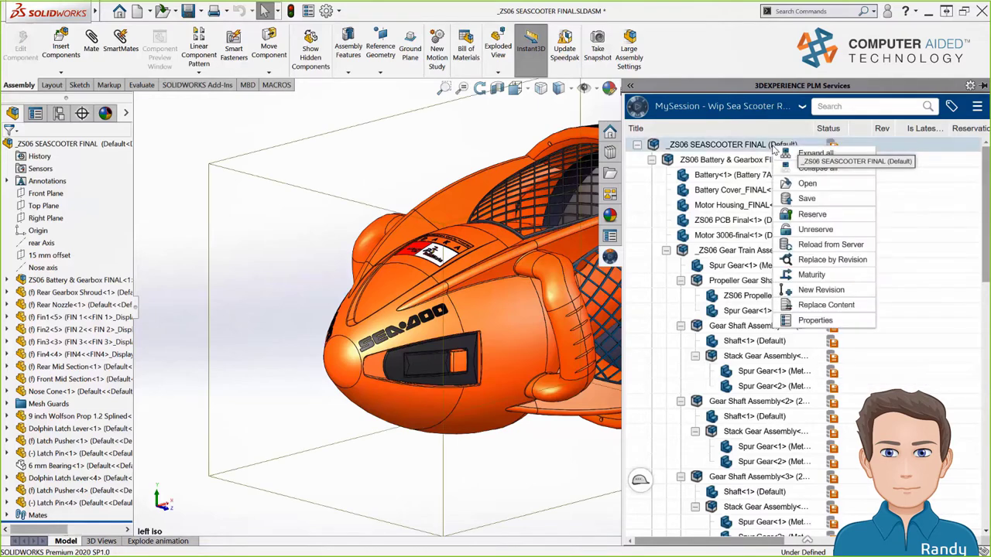
click(809, 199)
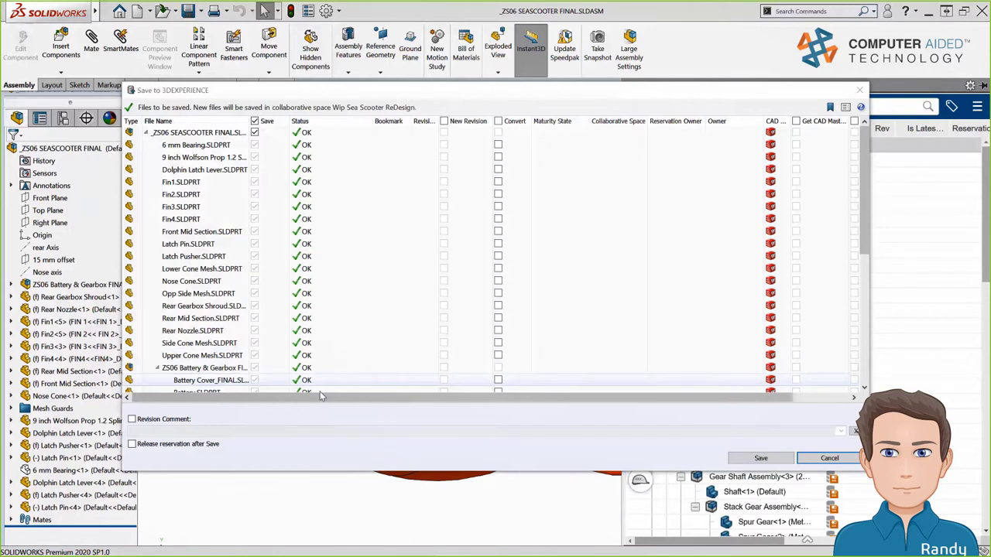
- Save all scooter files to the platform with revision comment 'Initial Check In', then review the saved files
click(154, 421)
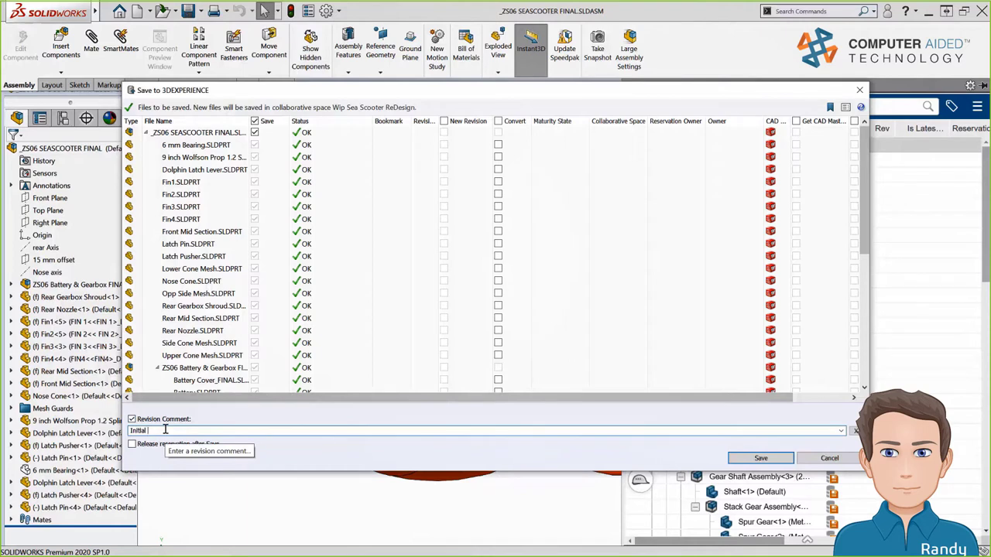
click(761, 458)
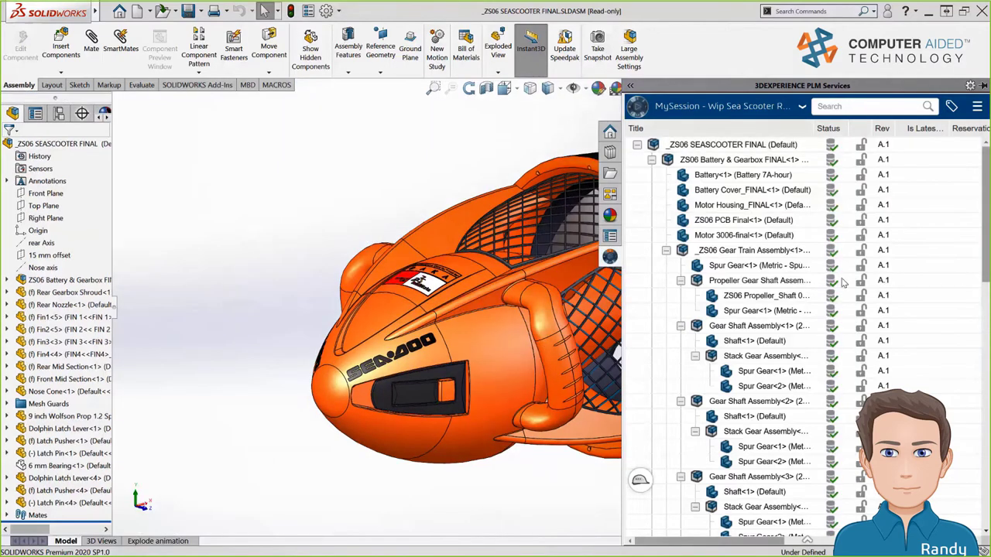
mouse_move(830, 149)
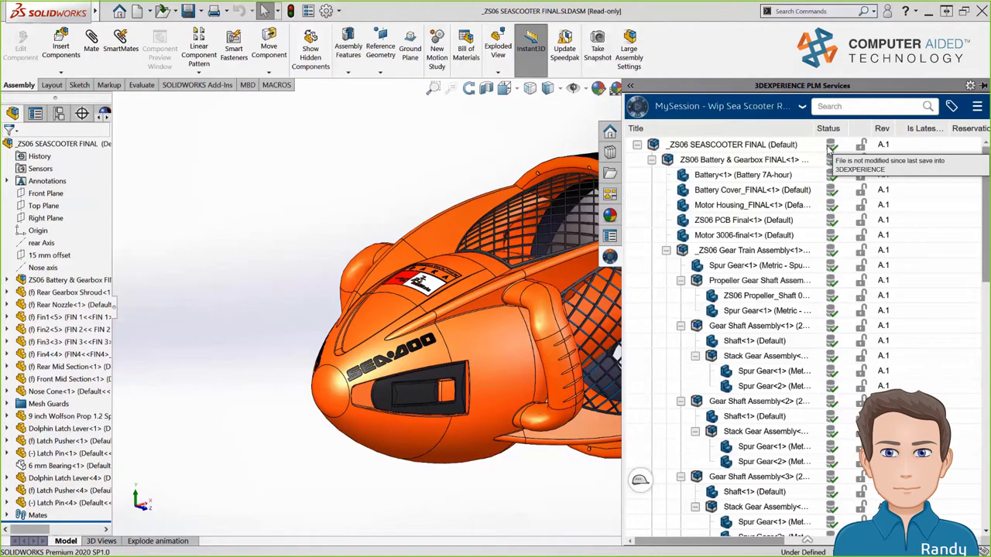
mouse_move(981, 207)
mouse_down()
mouse_move(981, 456)
mouse_move(981, 209)
mouse_up()
drag(716, 282, 720, 138)
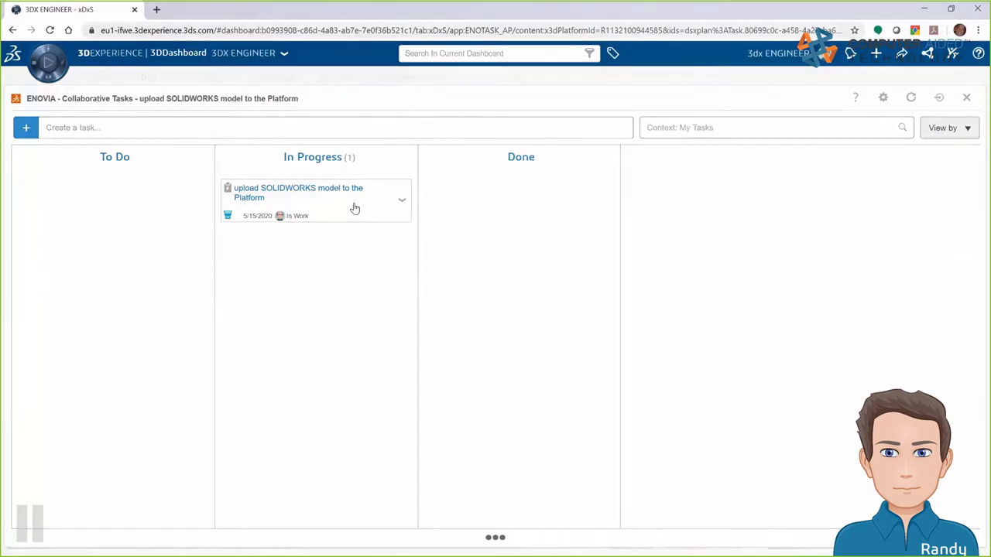
- Move the upload task into Done and open its comments
drag(348, 201, 582, 203)
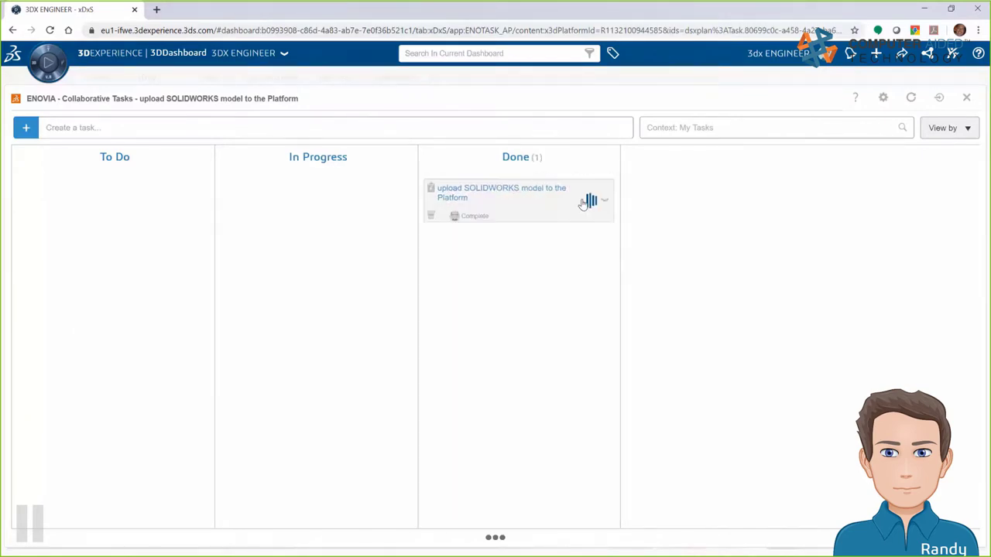
click(509, 195)
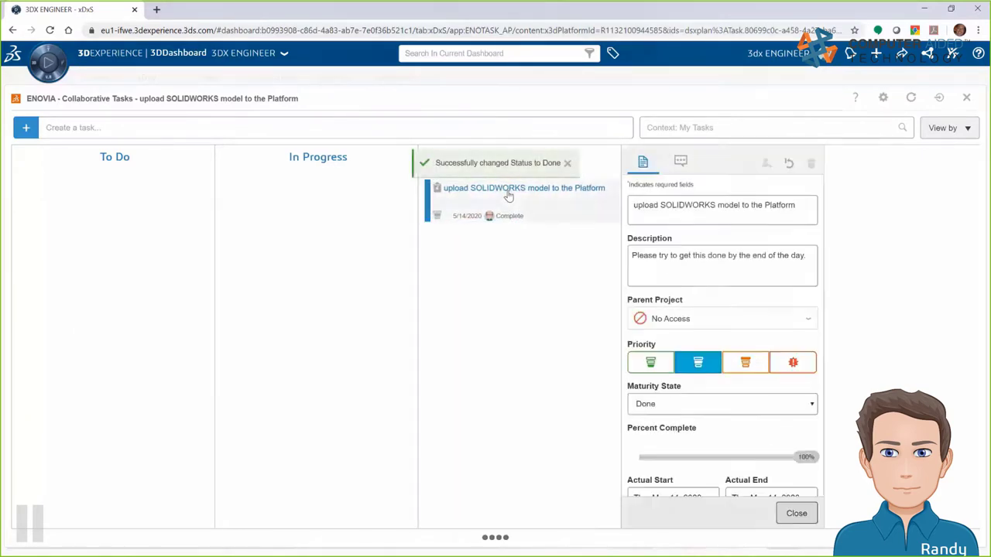
click(681, 161)
- Comment 'I have the SW model all up and ready to go', mentioning the designer and manager, then close
click(726, 222)
text(@3d)
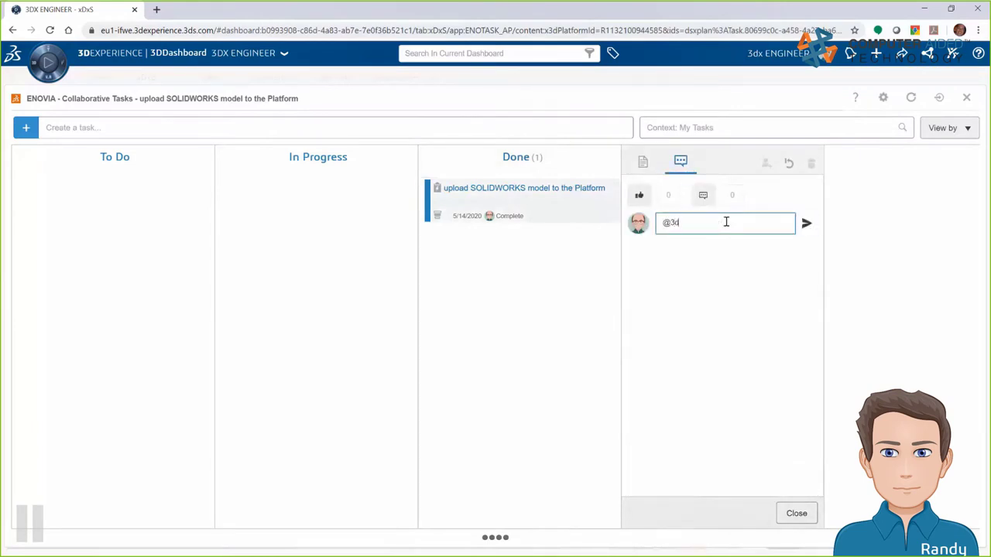
text(x)
click(708, 290)
text(@3dx)
click(740, 338)
text(I have the SW model all up and ready to go on the platform!)
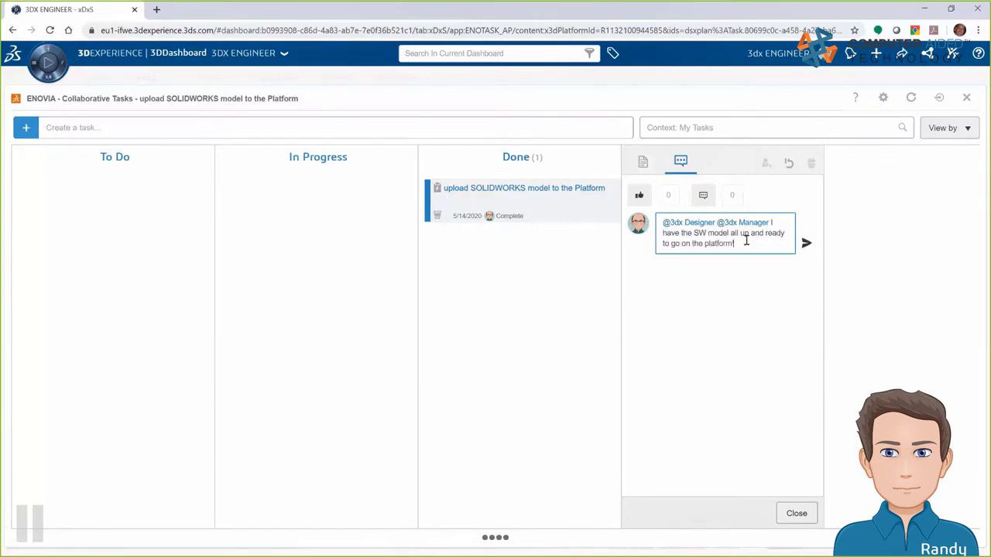
click(796, 514)
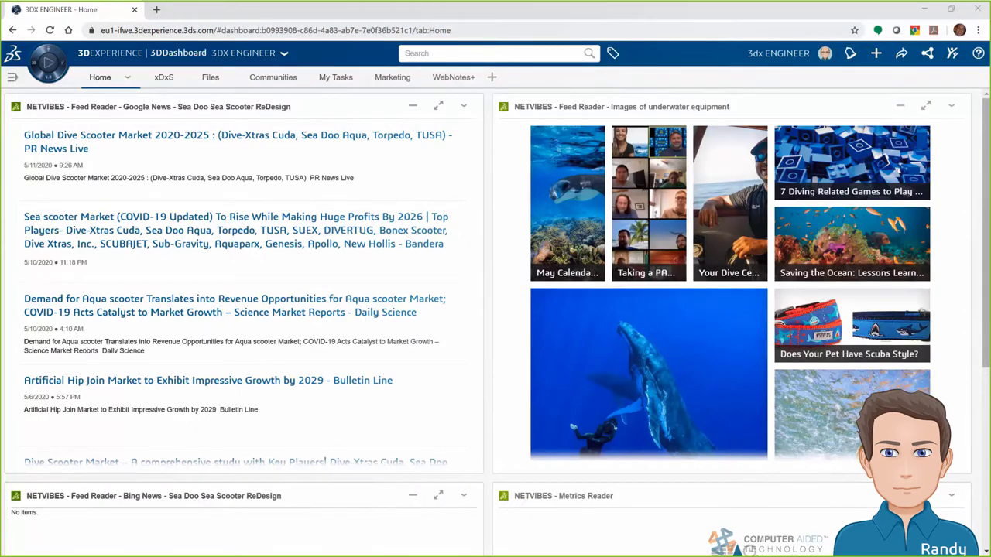
- On the Files tab, load the Seascooter Base Part, then _ZS06 SEASCOOTER FINAL, into 3DPlay
click(209, 78)
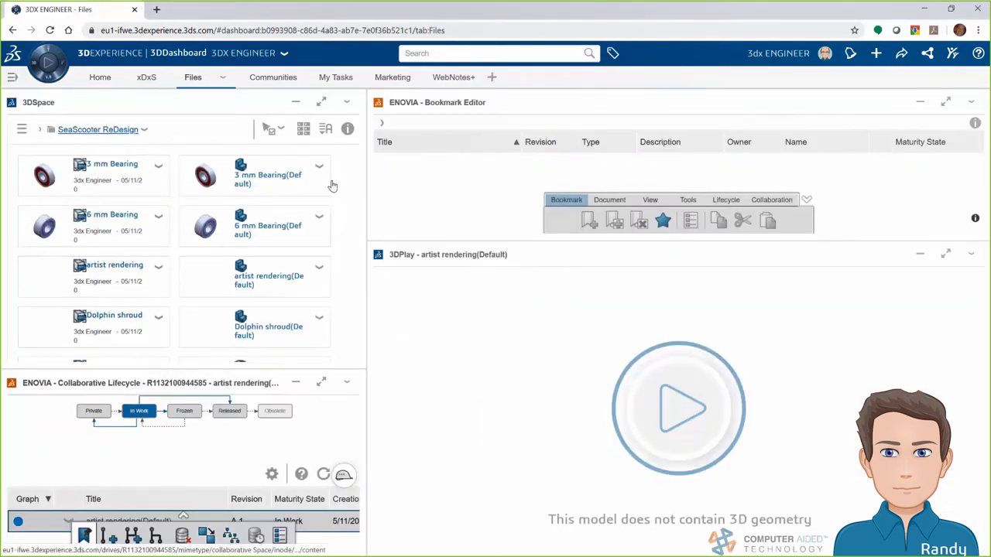
drag(350, 180, 364, 267)
scroll(364, 267, down, 3)
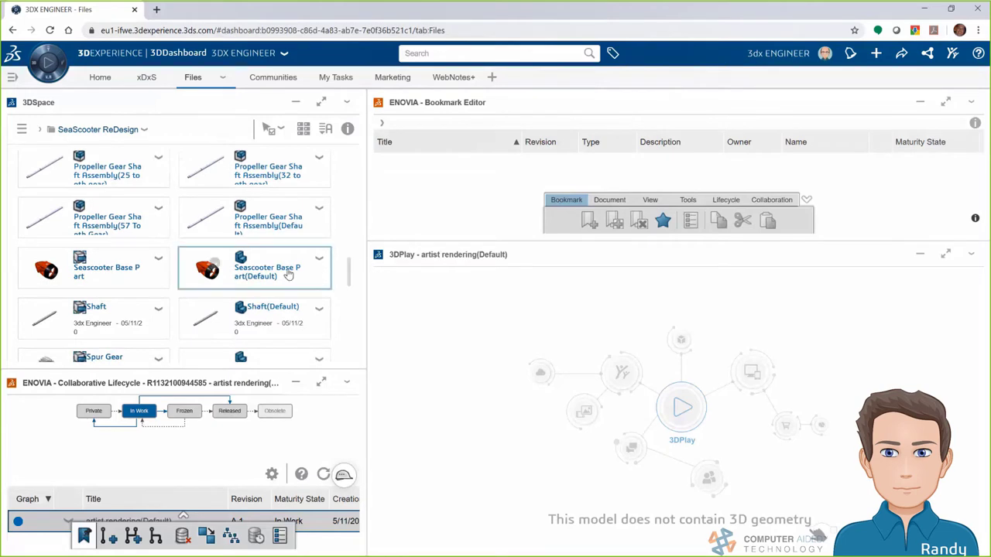
drag(294, 277, 648, 390)
drag(629, 453, 744, 457)
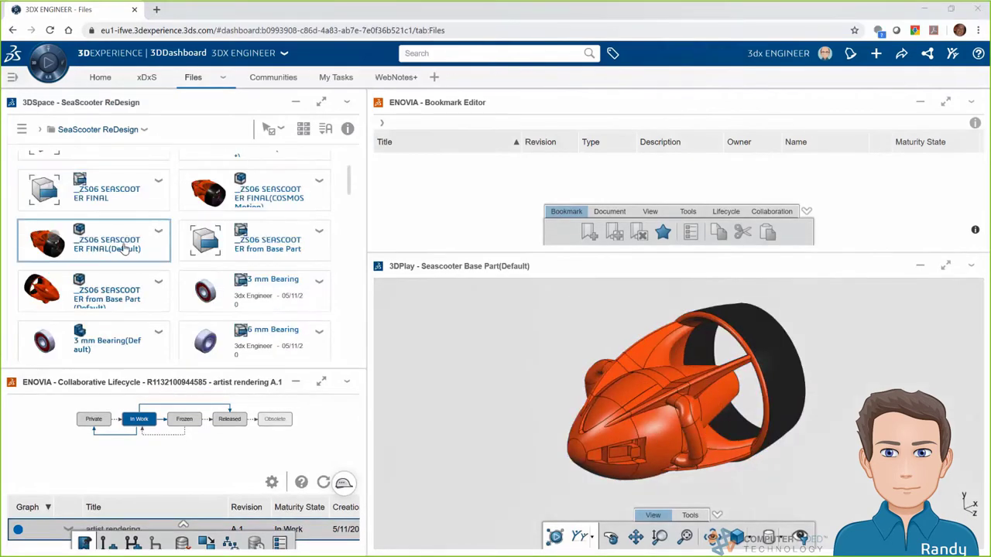
drag(124, 246, 611, 367)
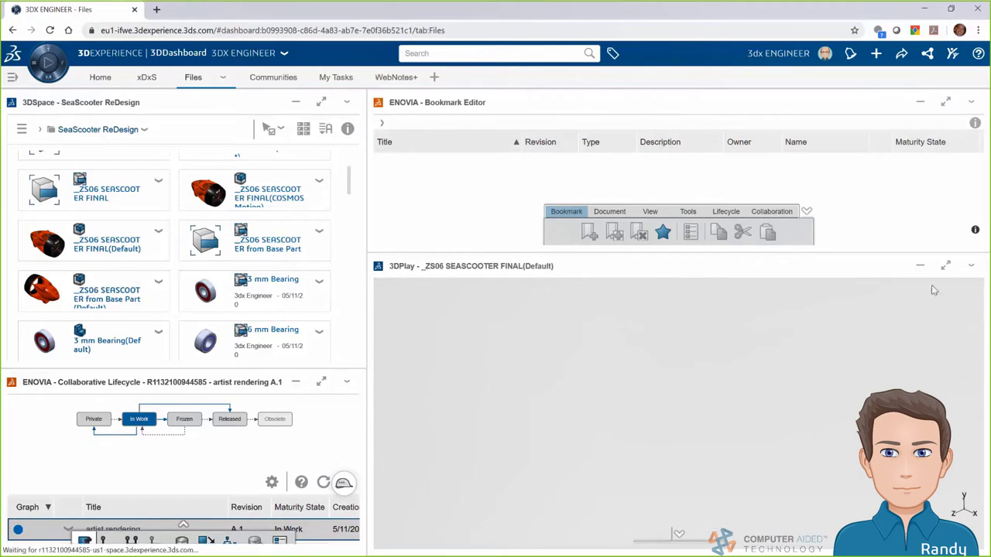
- Maximize 3DPlay, explode the scooter into its parts, spread them, and collapse them back
click(946, 265)
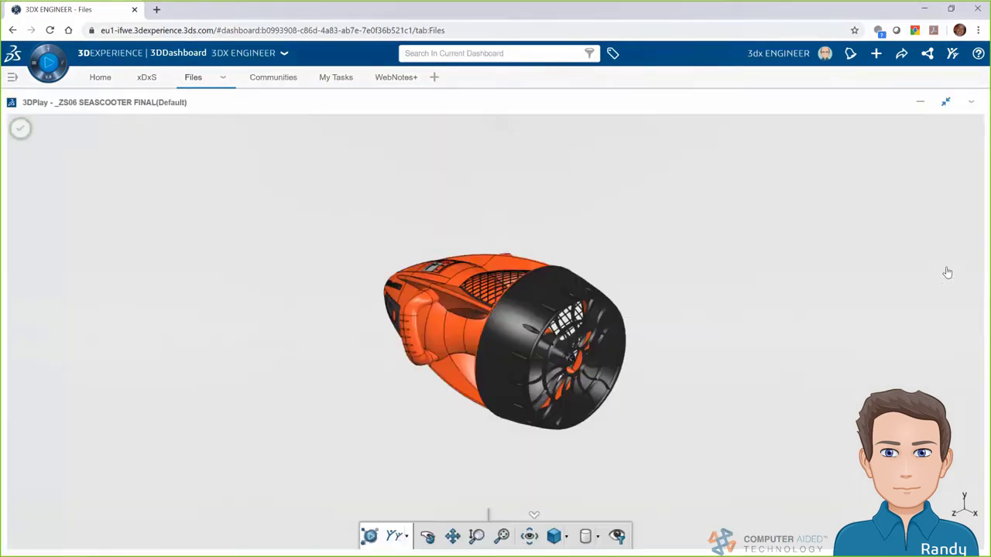
drag(947, 274, 777, 425)
click(507, 516)
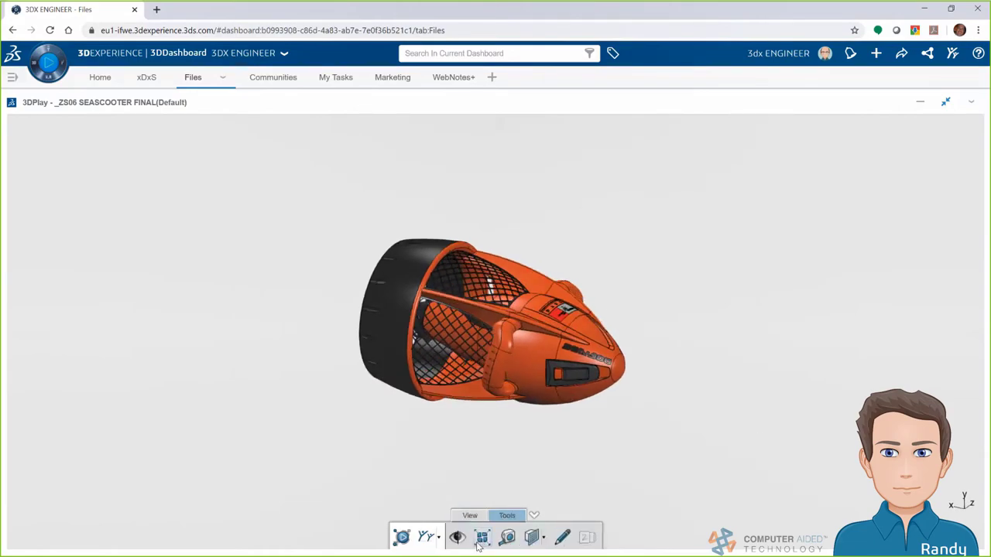
click(479, 542)
drag(409, 471, 462, 470)
mouse_move(431, 423)
mouse_down()
mouse_move(757, 427)
mouse_move(774, 433)
mouse_move(766, 457)
mouse_up()
click(603, 466)
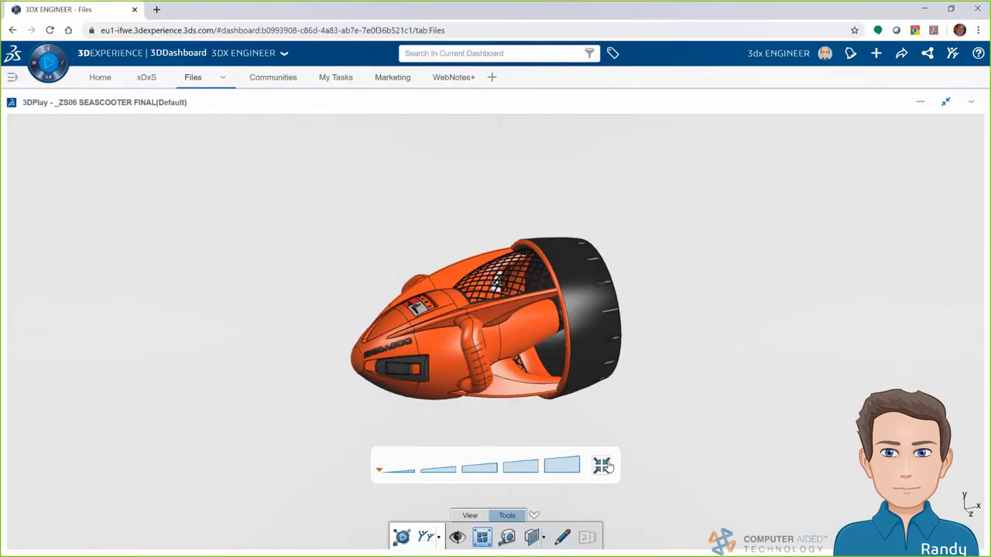
drag(481, 353, 496, 335)
- Cut the scooter with a movable section plane, remove the section, and restore the 3DPlay widget
click(533, 537)
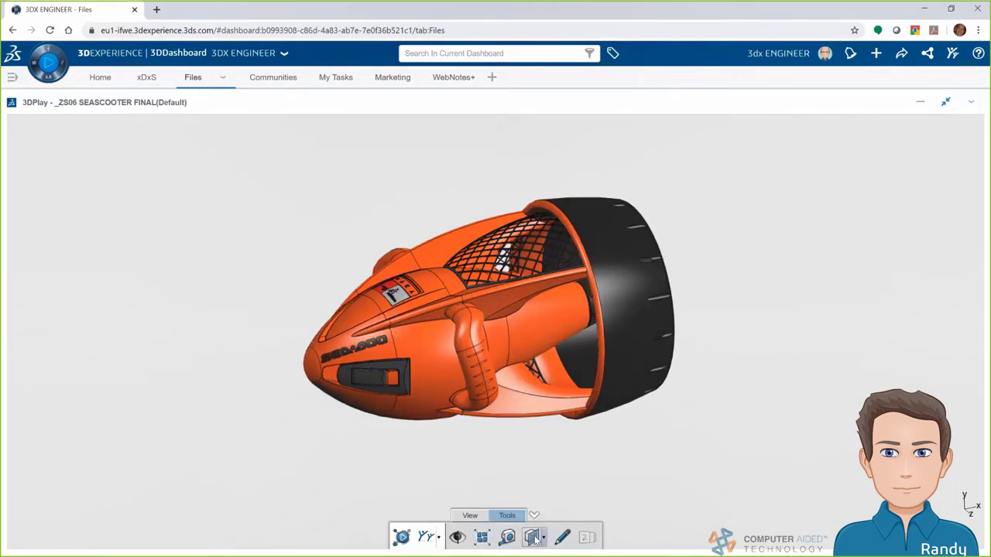
mouse_move(513, 465)
mouse_down()
mouse_move(491, 446)
mouse_move(535, 469)
mouse_move(558, 490)
mouse_move(551, 496)
mouse_move(515, 463)
mouse_move(534, 453)
mouse_move(593, 458)
mouse_move(599, 416)
mouse_up()
click(714, 401)
click(946, 103)
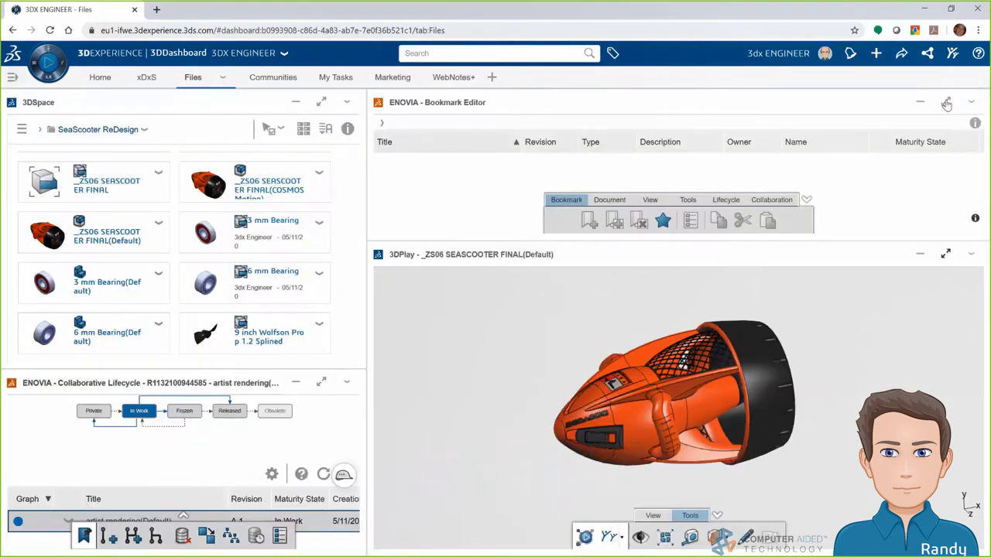
- Search 'seascooter' and filter to the Wip Sea Scooter ReDesign space, Physical Product, and one owner
click(501, 53)
text(seascooter)
key(Return)
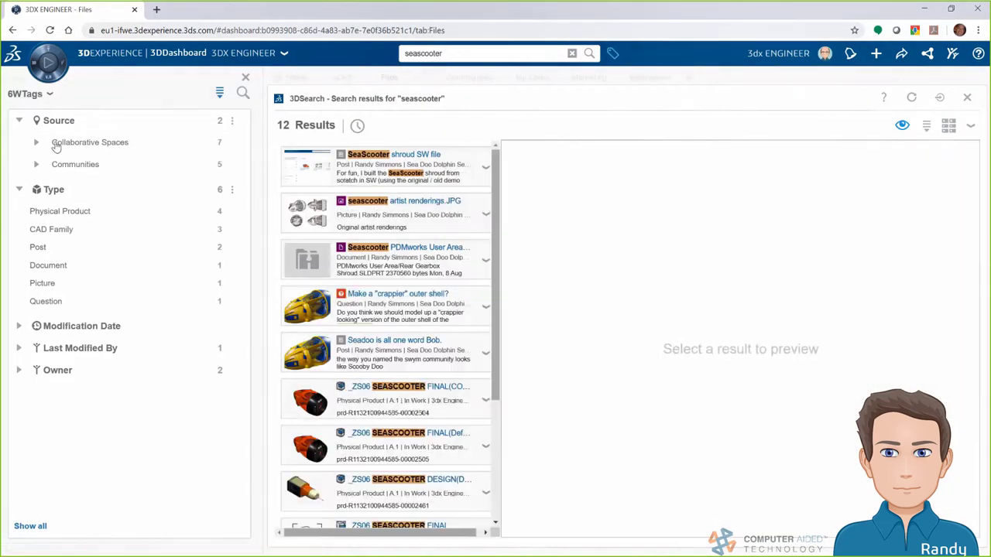
click(36, 143)
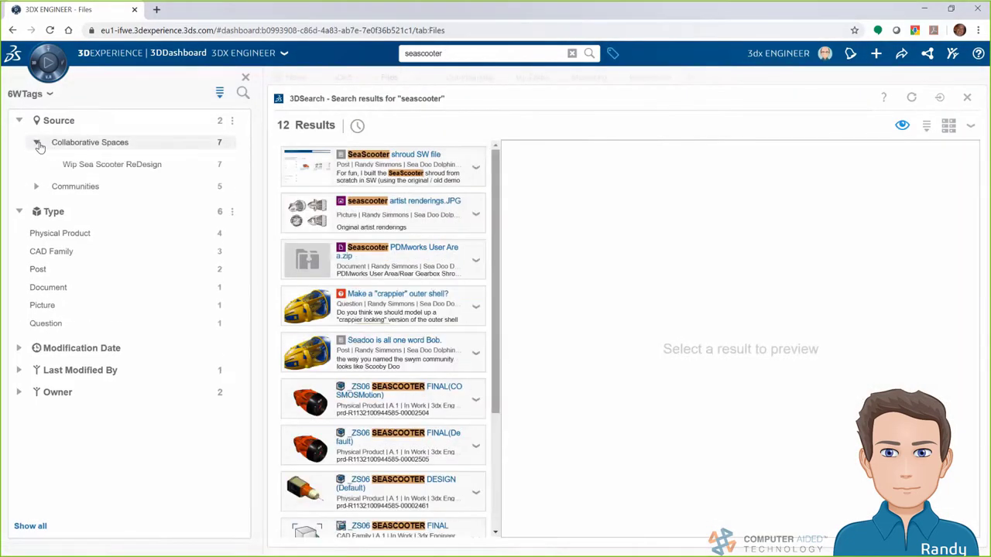
click(78, 167)
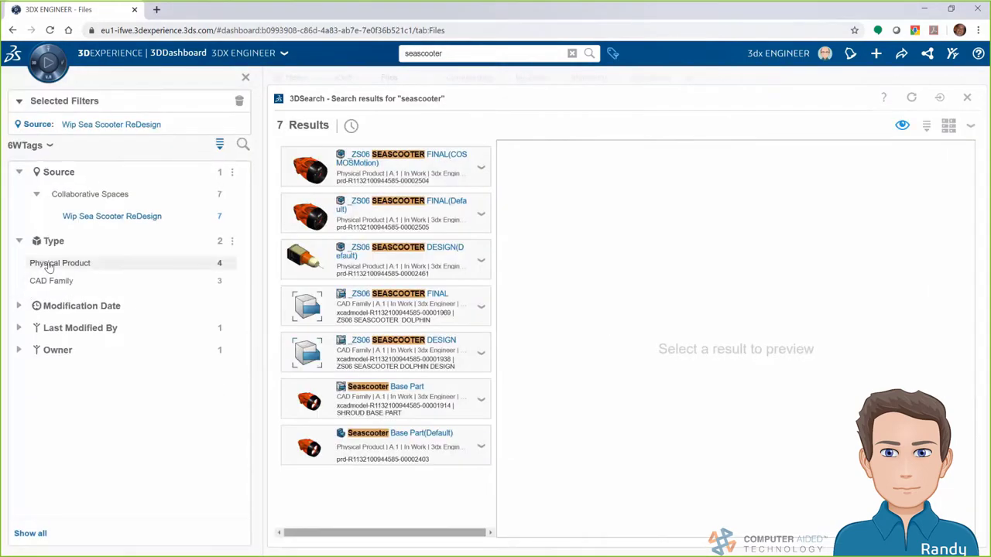
click(49, 267)
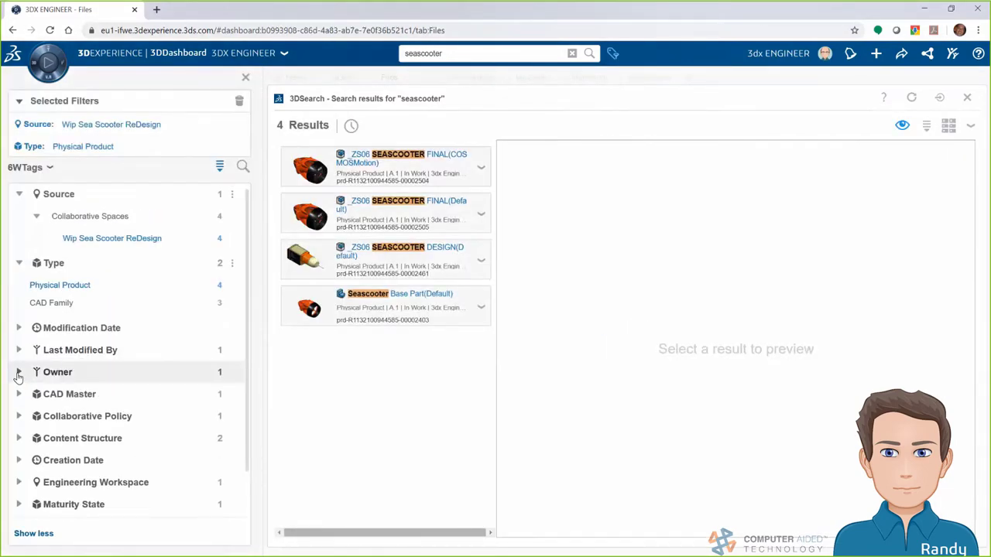
click(19, 374)
click(62, 396)
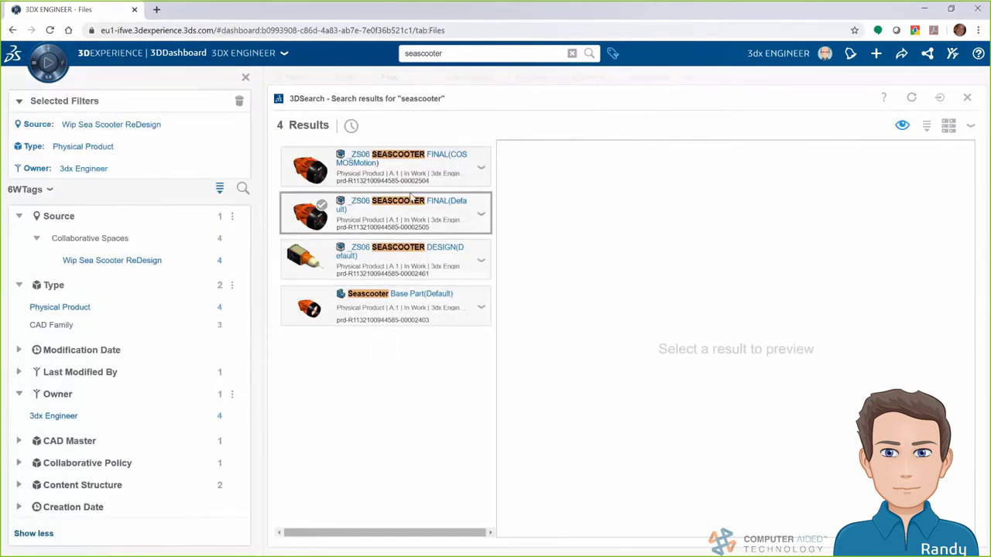
- Preview _ZS06 SEASCOOTER FINAL(Default) in 3D and drop it onto the Collaborative Lifecycle widget
click(414, 210)
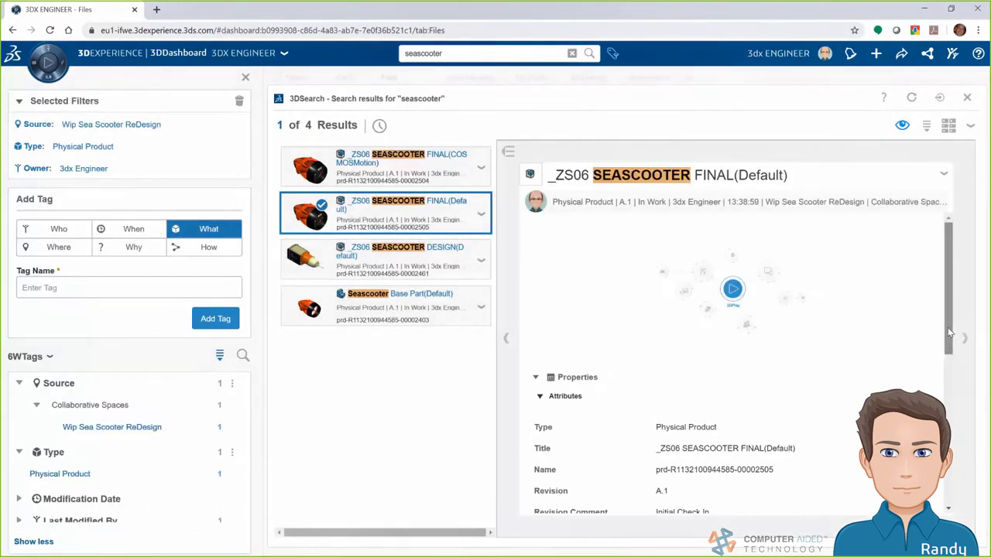
drag(950, 339, 946, 294)
click(734, 290)
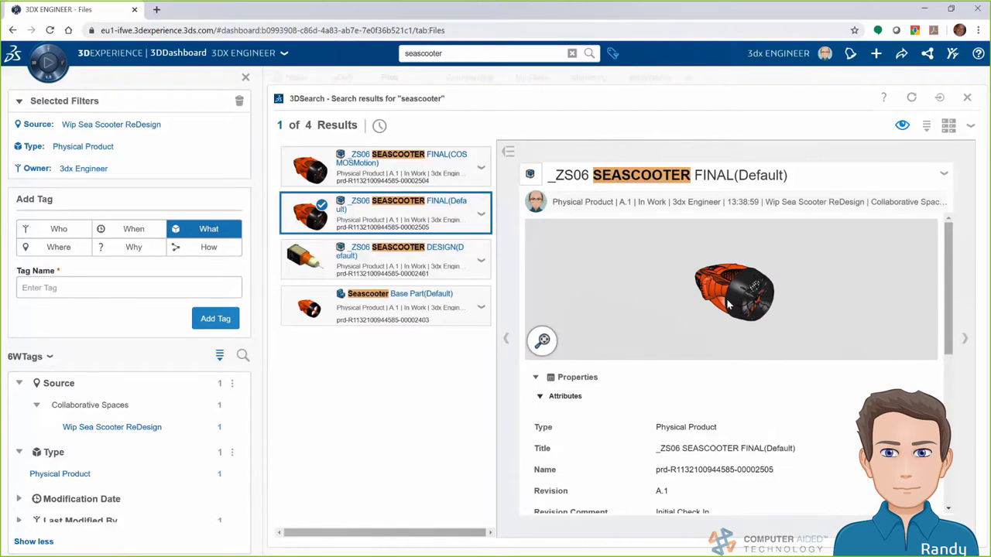
drag(727, 330, 736, 300)
scroll(736, 300, up, 2)
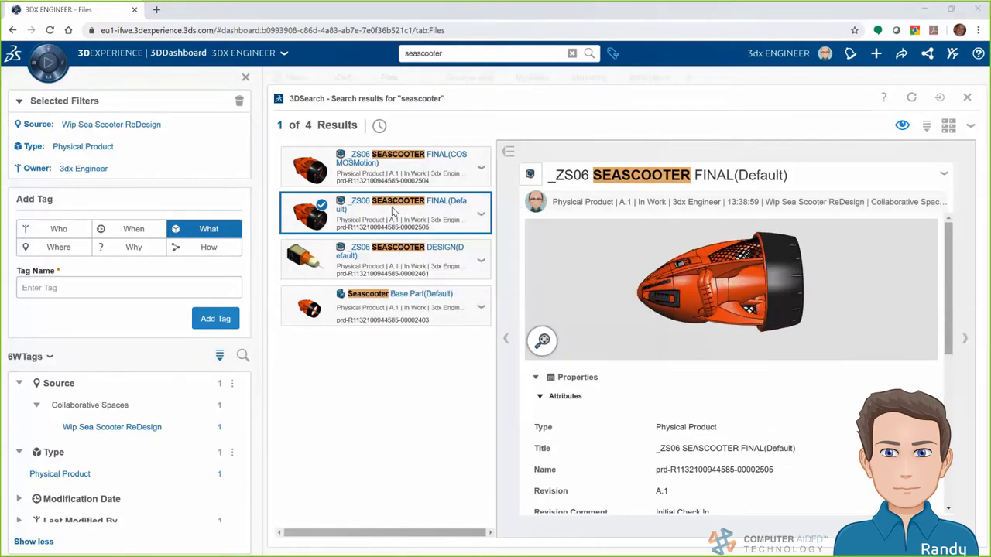
drag(393, 212, 185, 444)
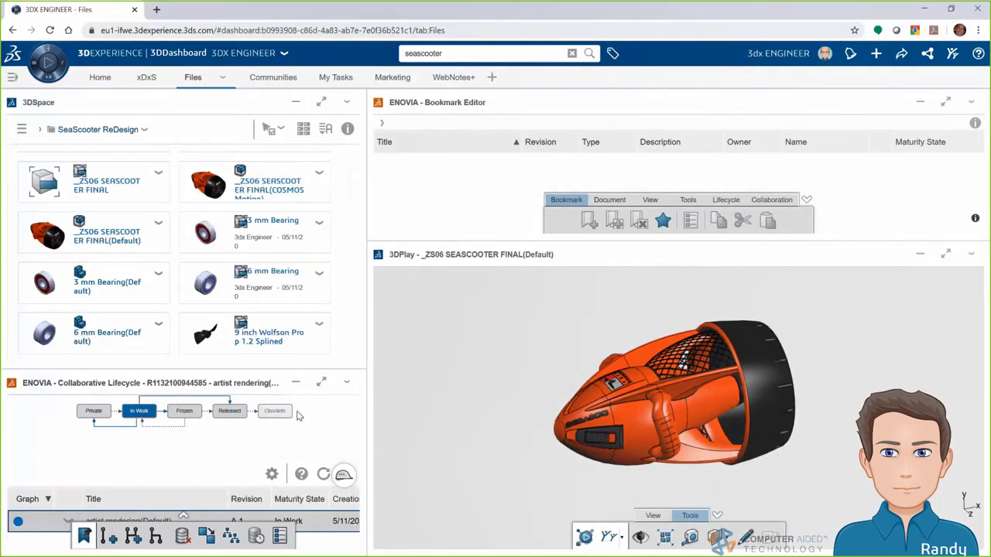
- Maximize Collaborative Lifecycle and try Frozen and Released, cancelling so the seascooter stays In Work
click(321, 382)
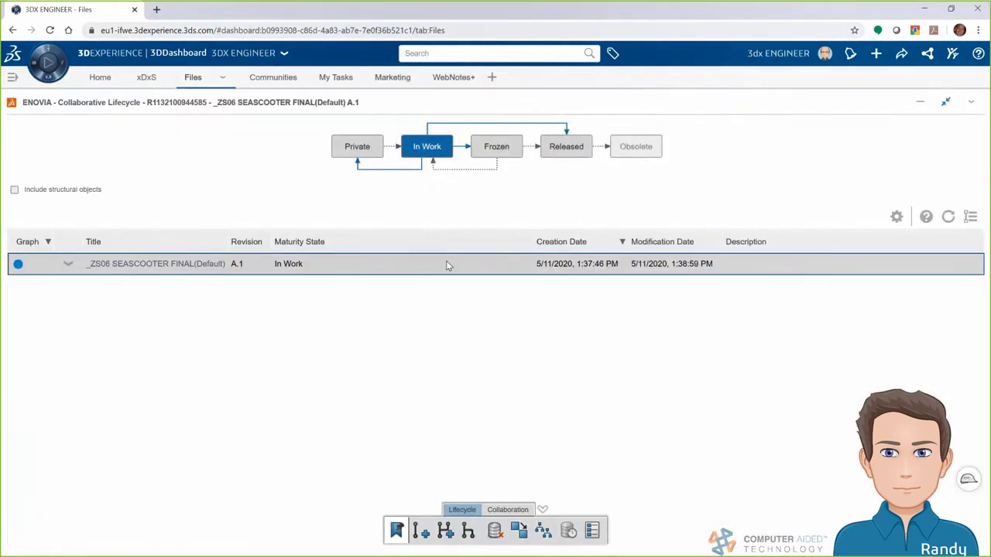
click(498, 152)
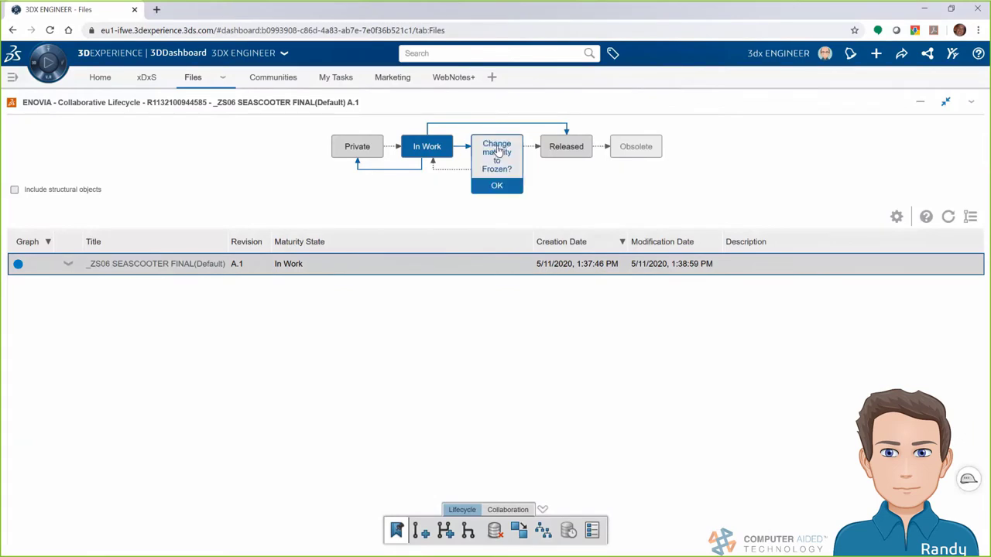
click(568, 151)
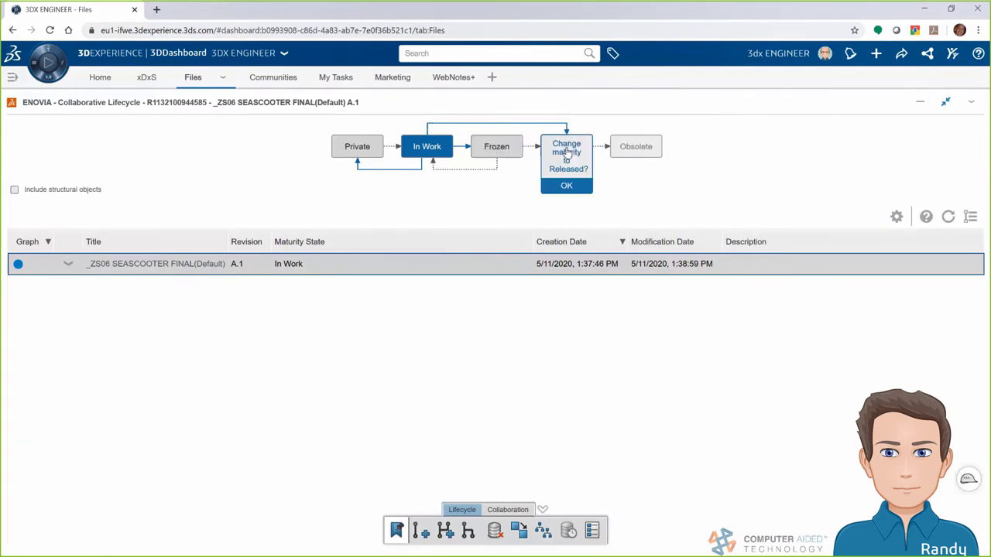
click(344, 341)
- Open the seascooter product's related objects and list its 22 child parts
click(68, 265)
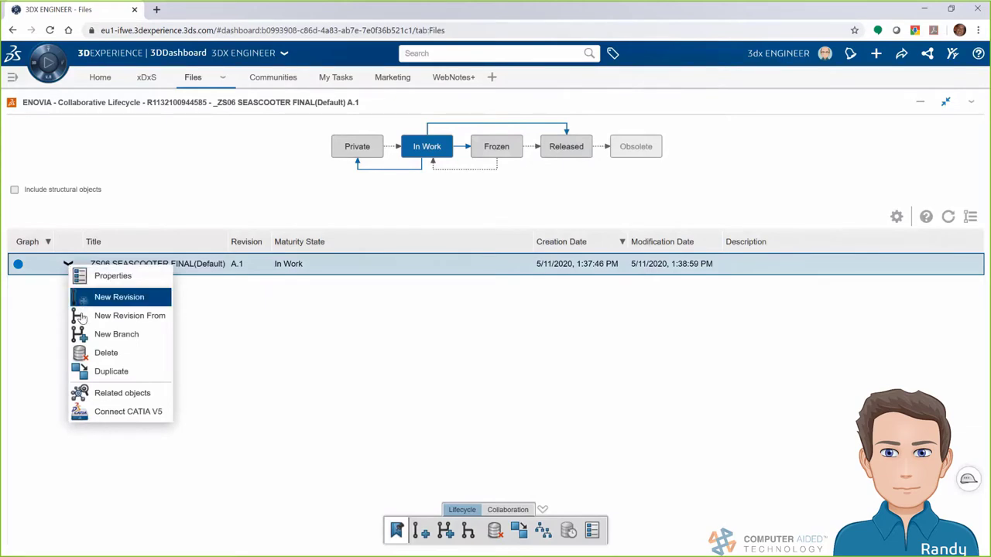
click(123, 393)
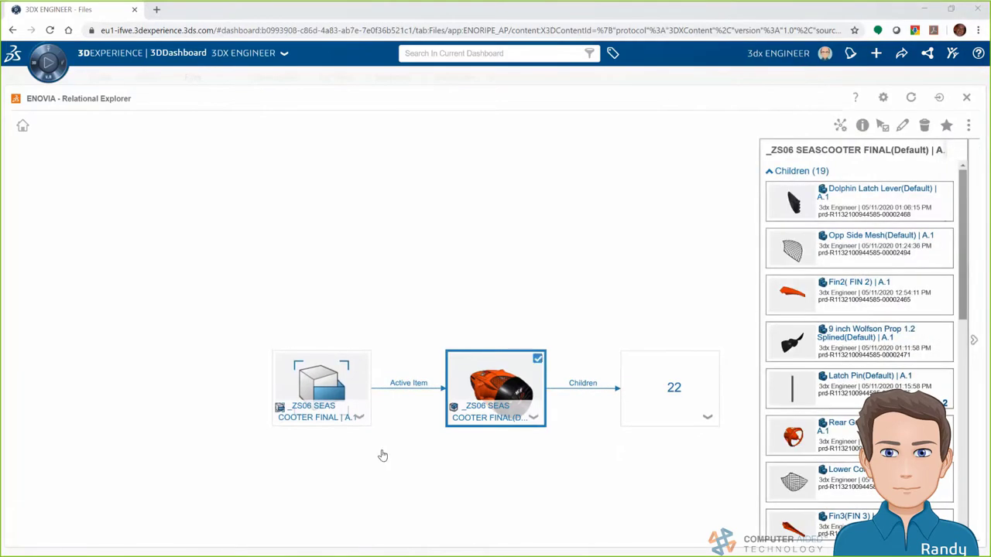
click(667, 392)
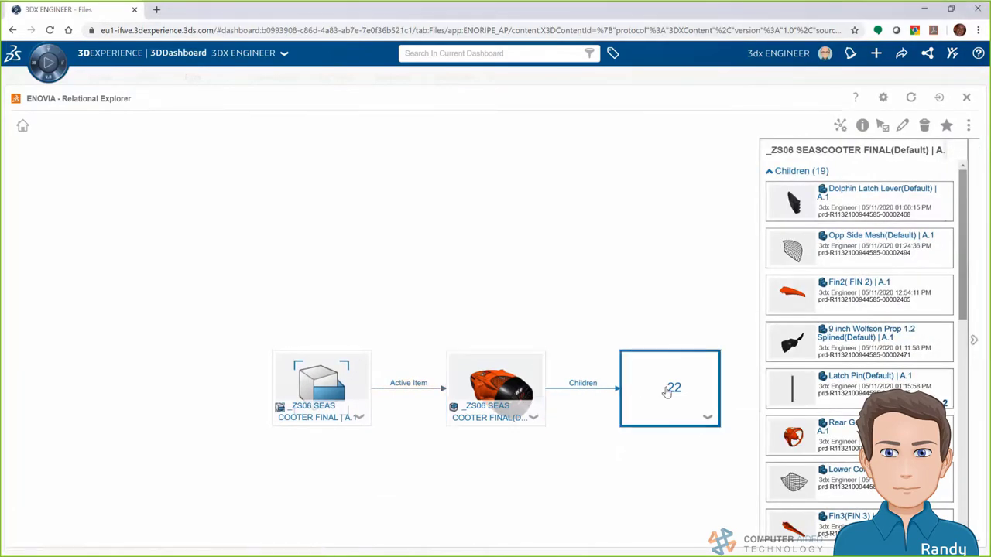
scroll(964, 274, down, 2)
scroll(964, 273, down, 5)
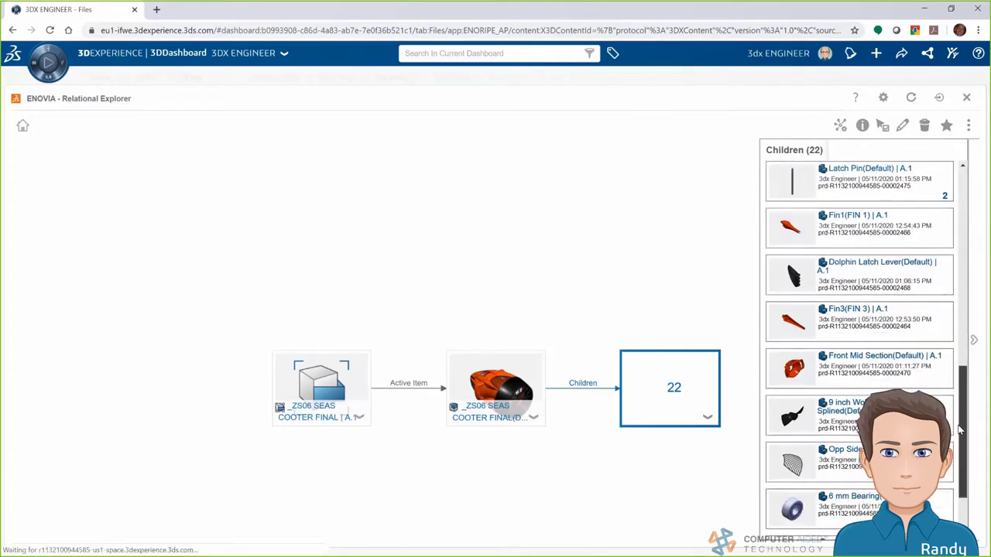
scroll(960, 316, up, 5)
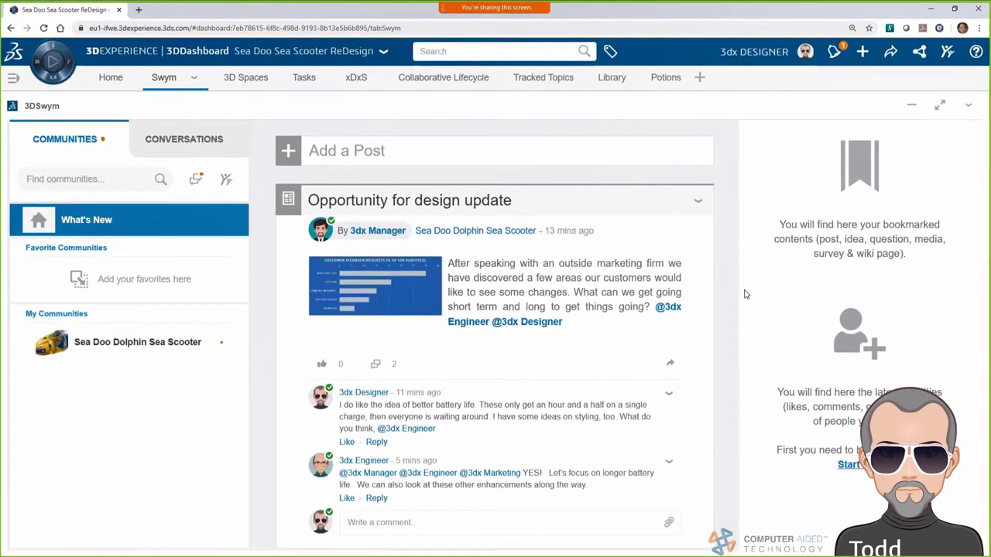
- Open the Create Concept Sketches task from its notification and move it into In Progress
click(833, 51)
click(913, 160)
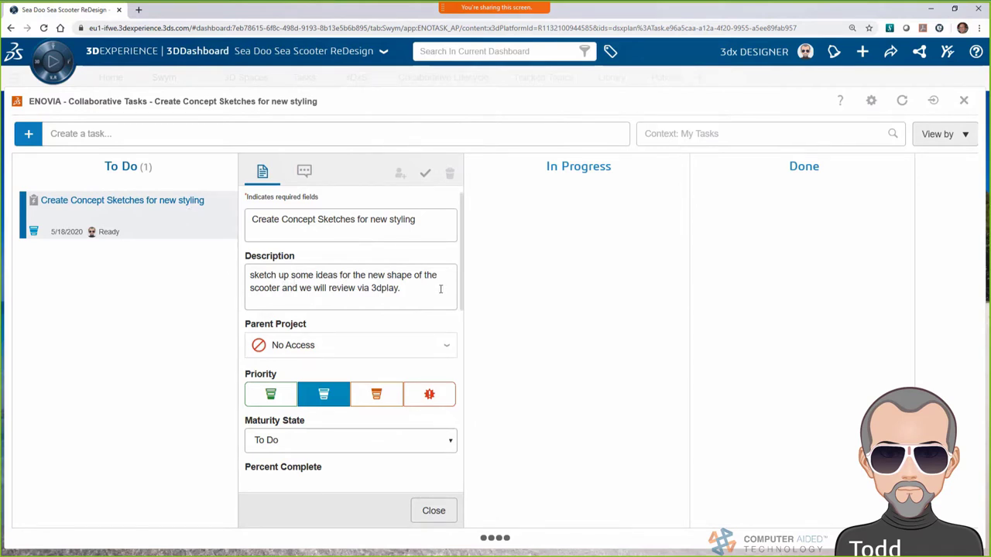
click(434, 511)
drag(64, 199, 340, 231)
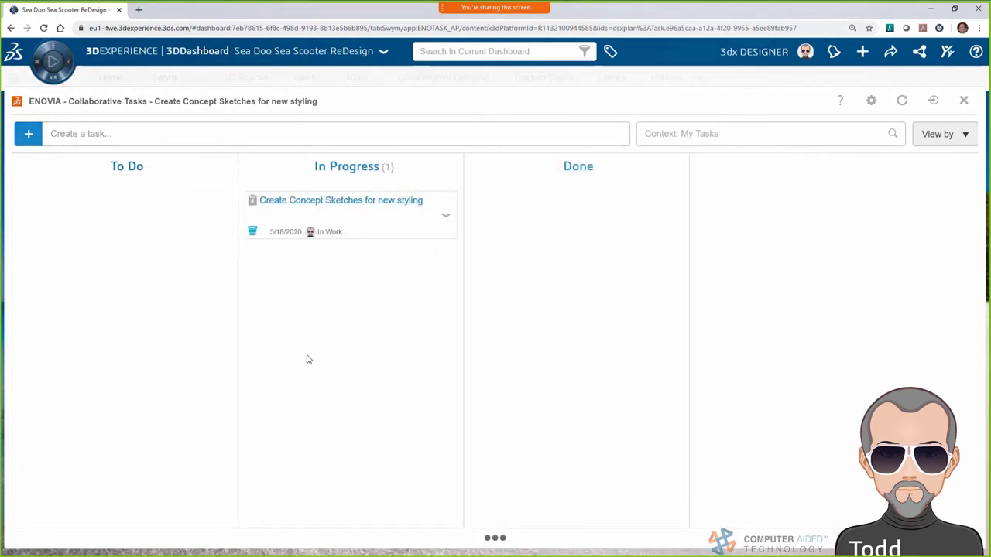
click(965, 104)
- Draft the idea 'Initial concepts for the sea scooter redesign.' describing swappable batteries like a mower's
text(sign.)
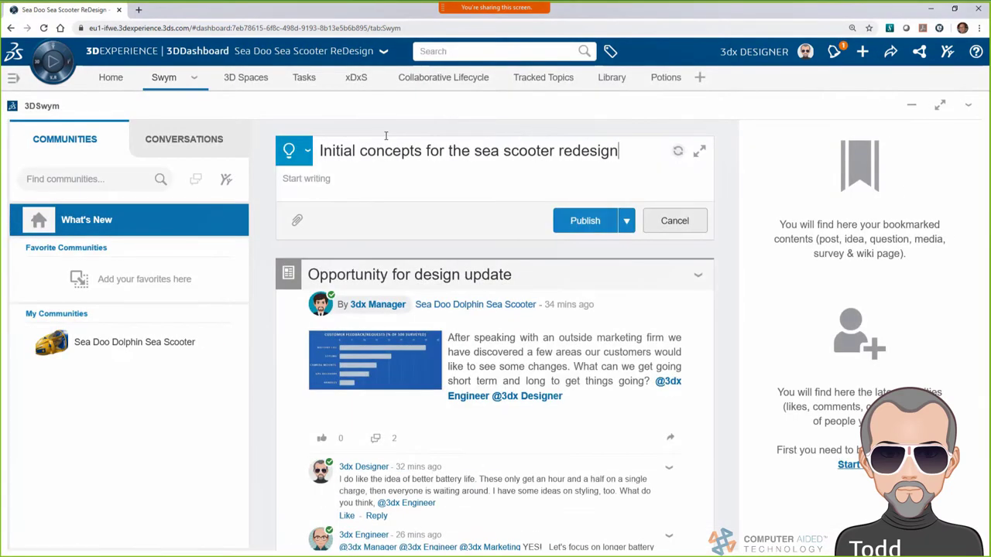
click(701, 153)
text(Hey te)
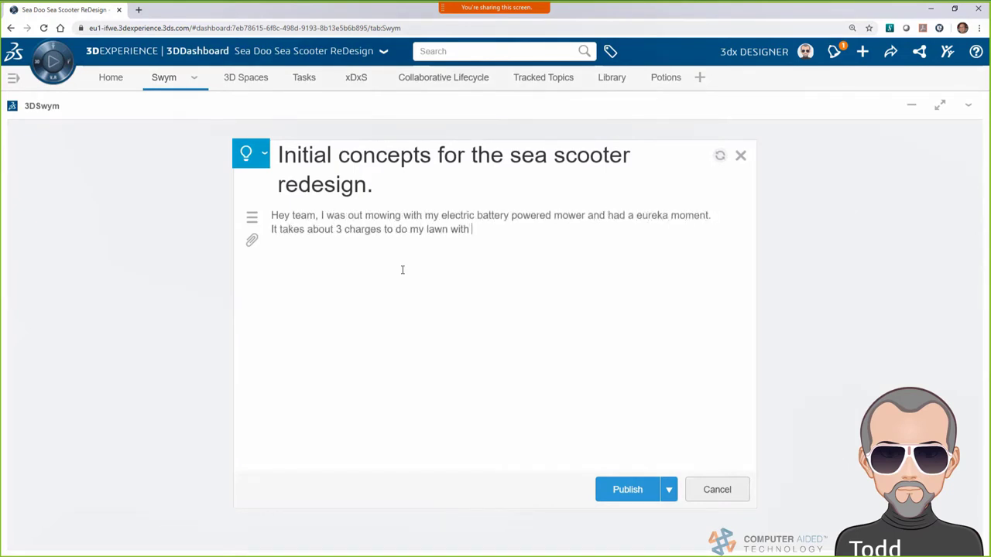
text(I have a couple that I swap back and forth, so when I'm charging one, I can mow with the other. We could explore this for the sea scooter to increase use time and reduce inactivity.)
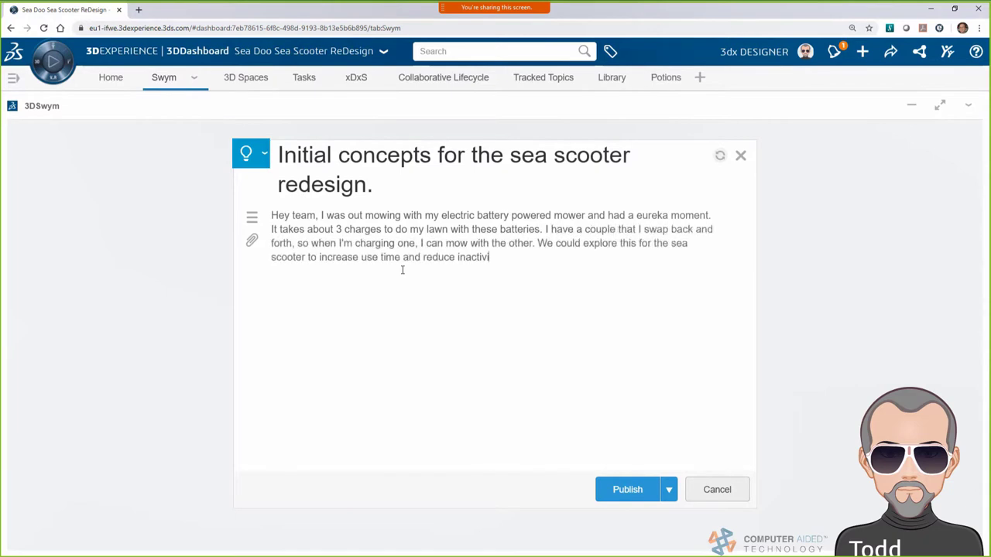
key(Return)
- Upload the kobalt mower battery photo and add the line 'Also, take a look at concepts for the styling.'
click(252, 326)
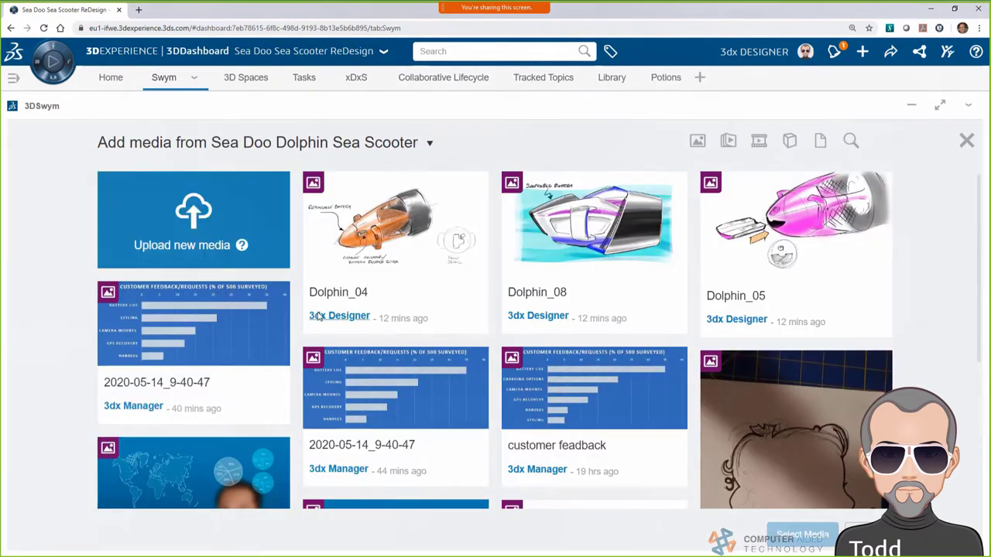
click(195, 224)
click(696, 148)
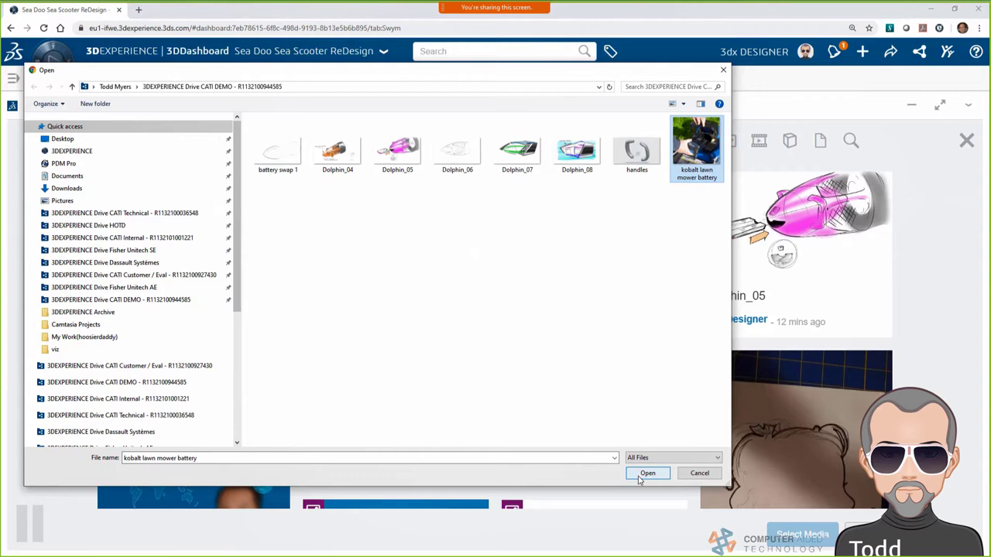
click(647, 473)
text(Also, take a look at concepts for the styling.)
key(Return)
- Attach the Dolphin concept sketches from community media and publish the idea
click(250, 453)
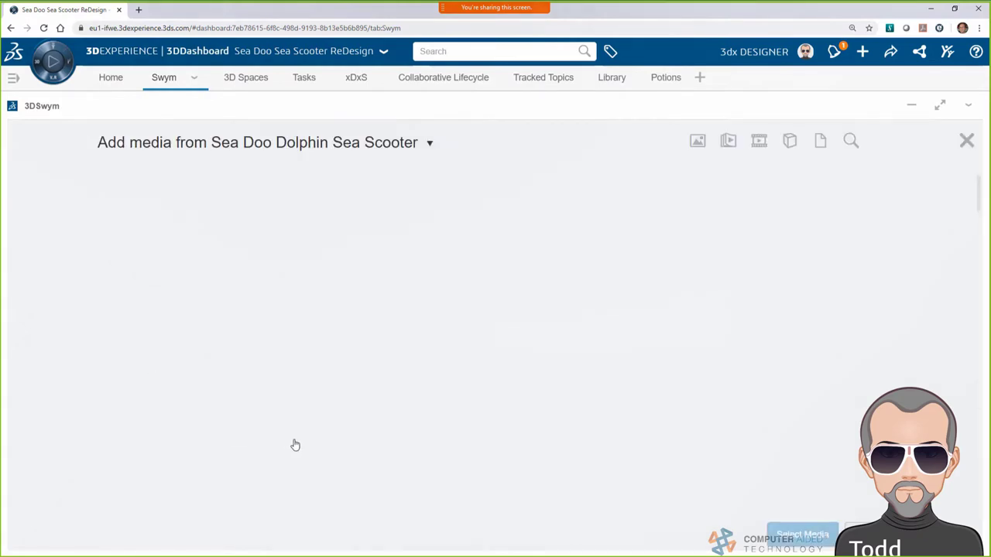
click(402, 241)
click(787, 223)
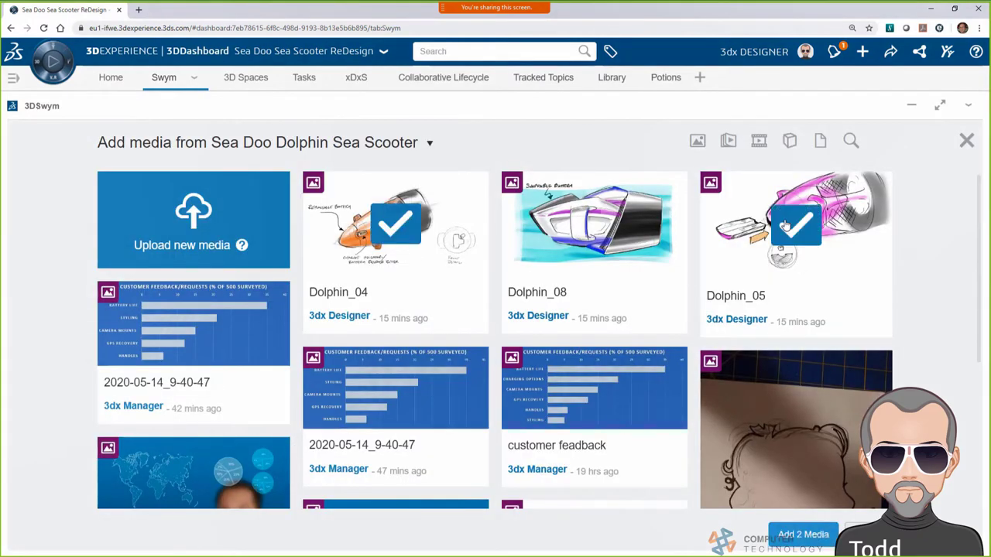
click(582, 229)
click(802, 534)
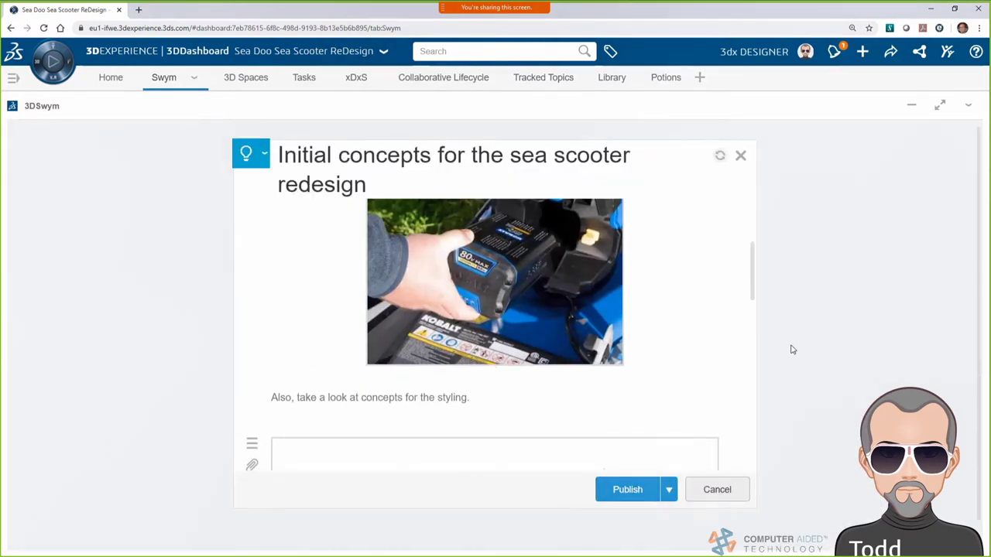
scroll(721, 343, down, 10)
click(628, 462)
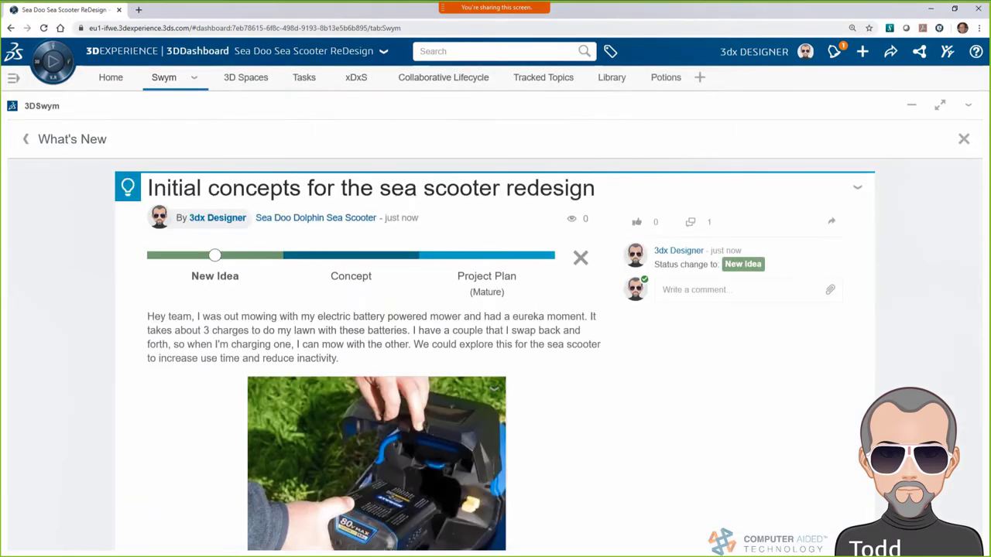
- View the mower photo and the Dolphin_04, Dolphin_05 and Dolphin_08 sketches full screen, then return to What's New
scroll(392, 333, down, 3)
click(392, 333)
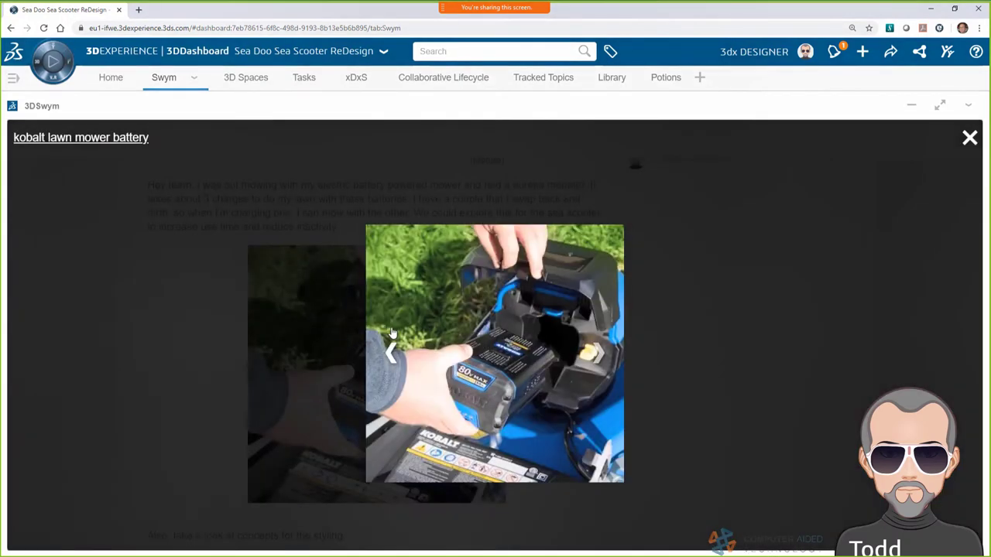
click(801, 311)
scroll(803, 315, down, 3)
click(574, 302)
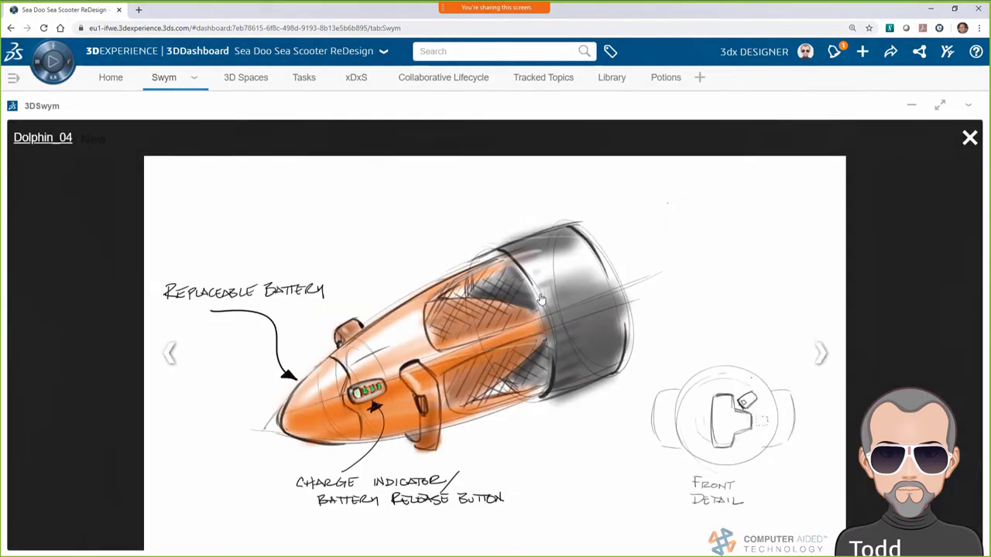
click(823, 355)
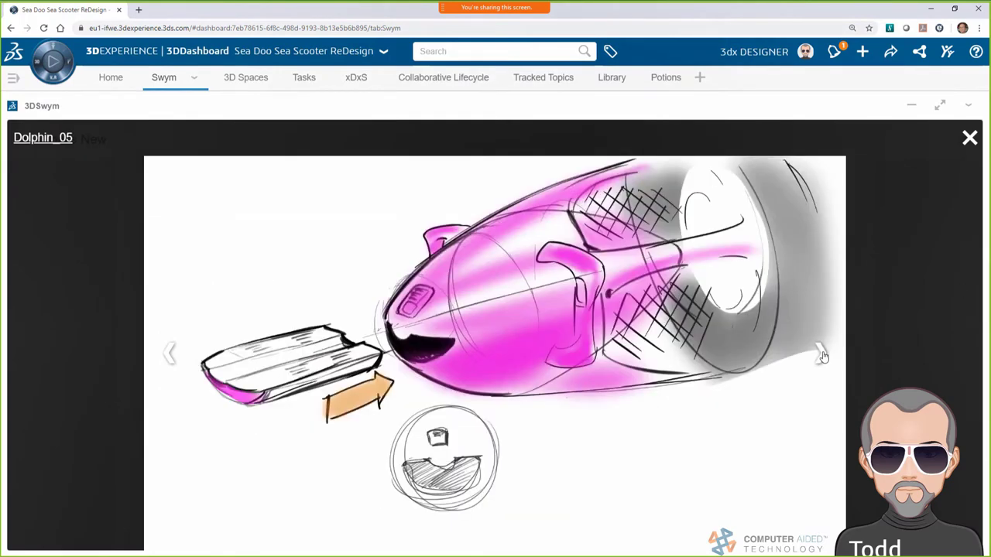
click(823, 355)
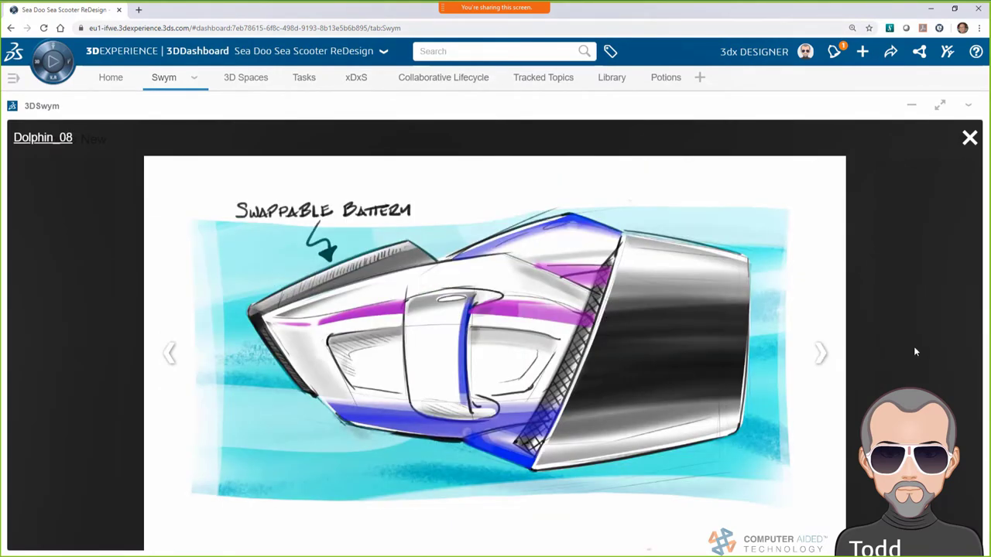
click(969, 138)
scroll(814, 378, up, 10)
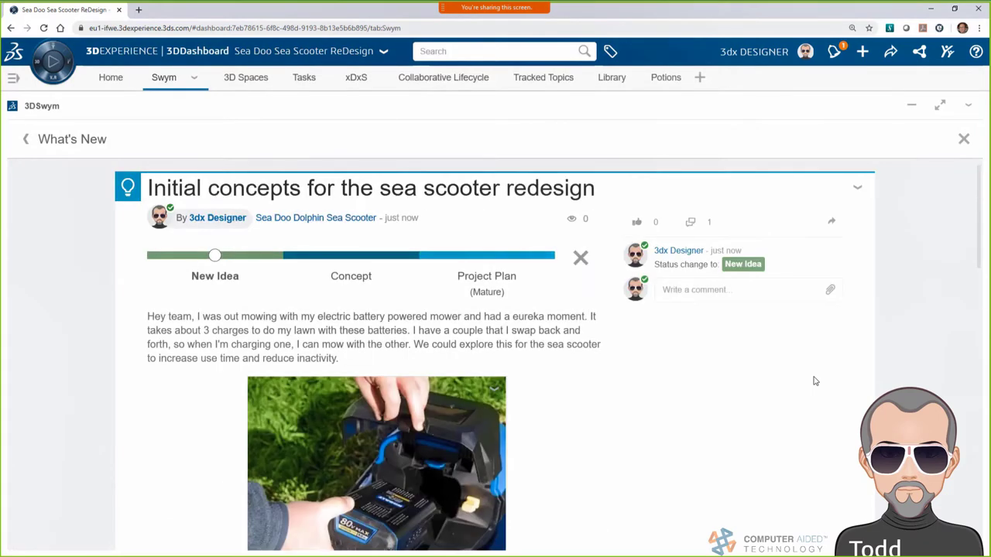
click(25, 142)
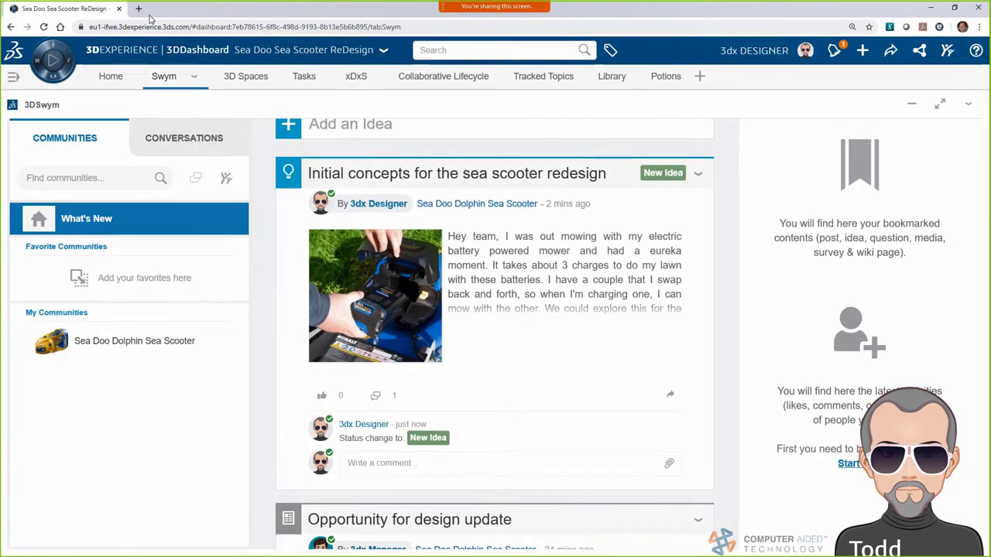
- Add the idea post as the concept sketches task's deliverable, save it, and move the task to Done
click(305, 76)
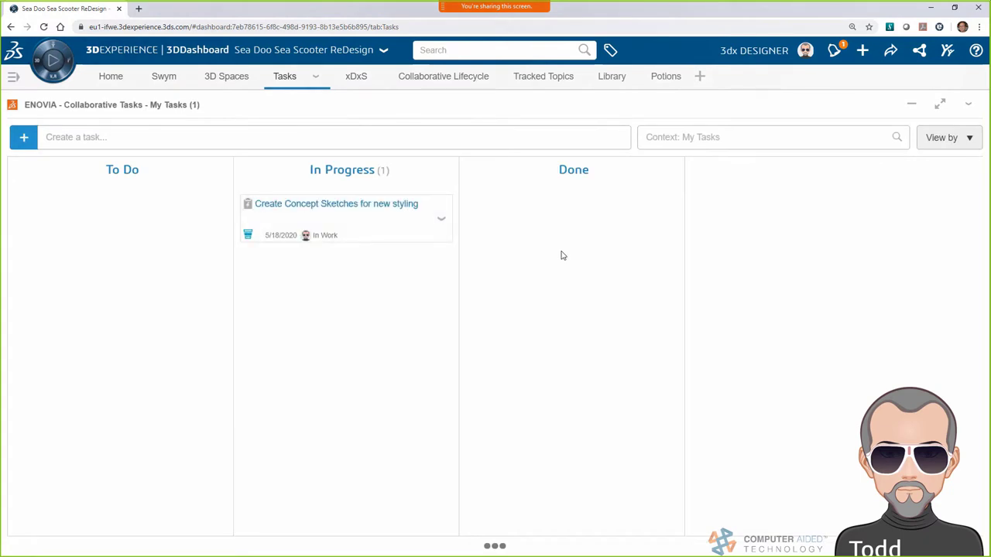
click(442, 220)
click(470, 243)
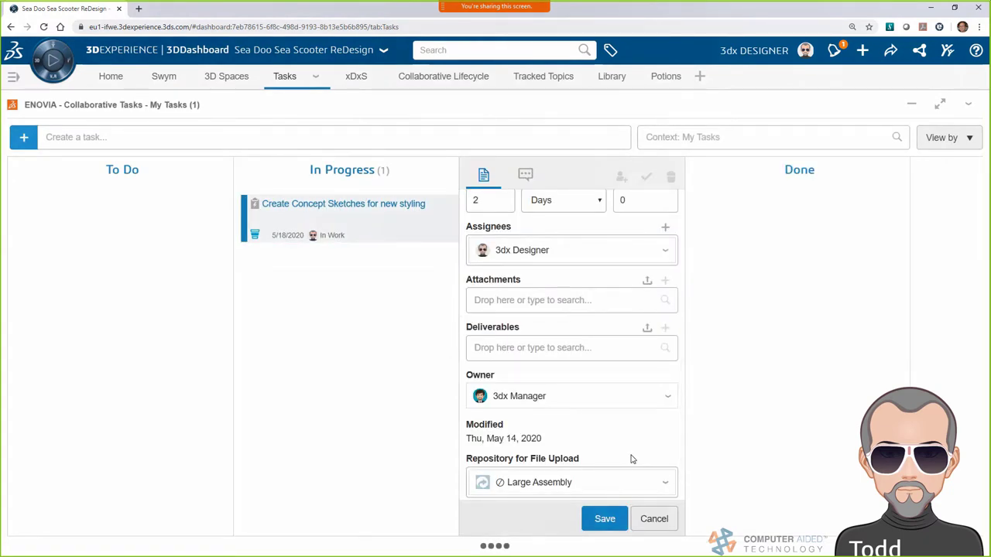
click(164, 76)
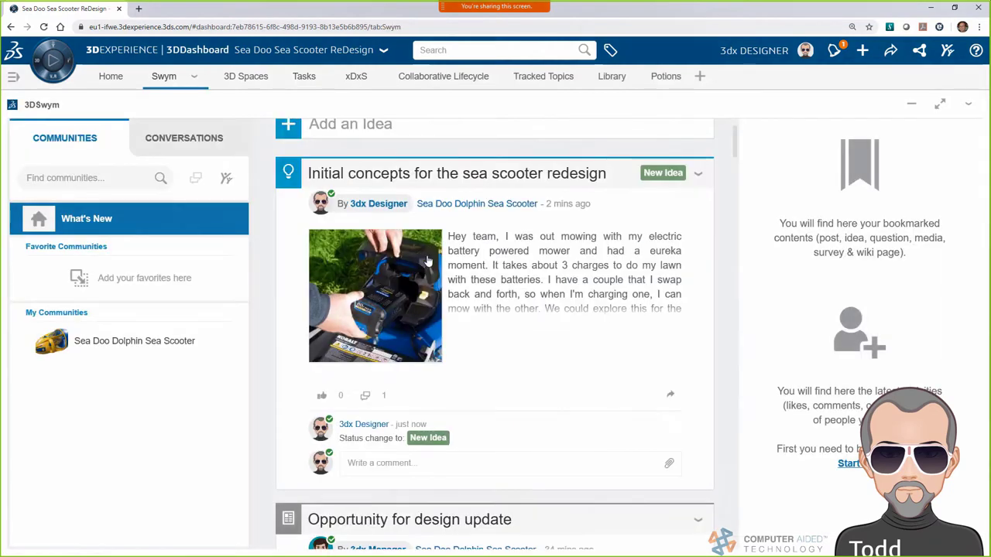
drag(344, 167, 525, 347)
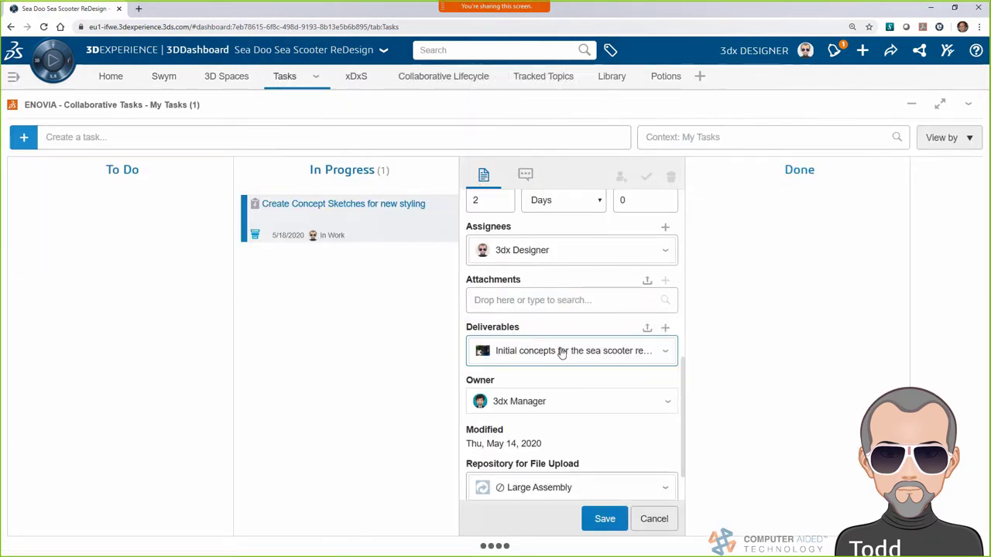
click(601, 520)
click(656, 519)
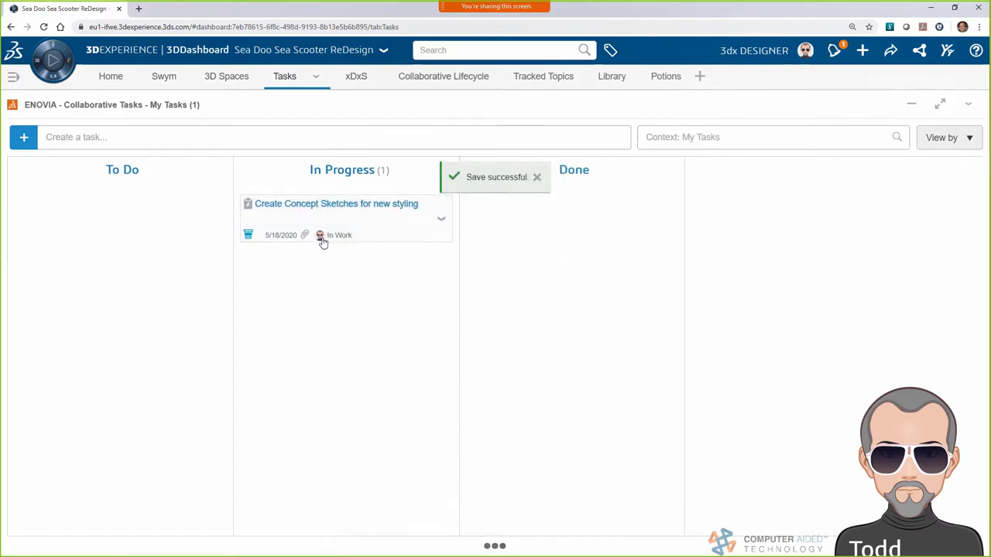
drag(303, 210, 654, 239)
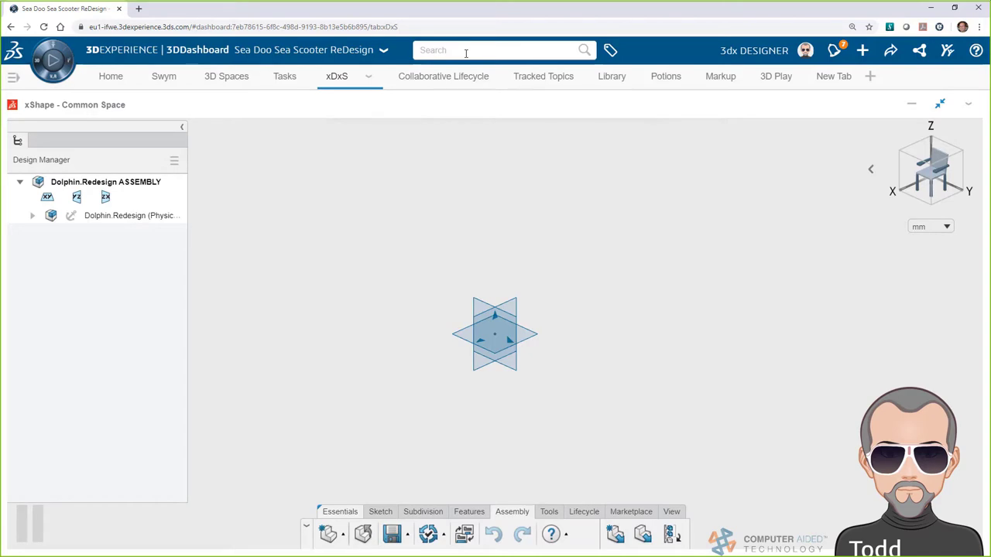
- Search for 'base' and preview the _ZS06 SEASCOOTER from Base Part result in 3D
click(466, 52)
text(base)
key(Return)
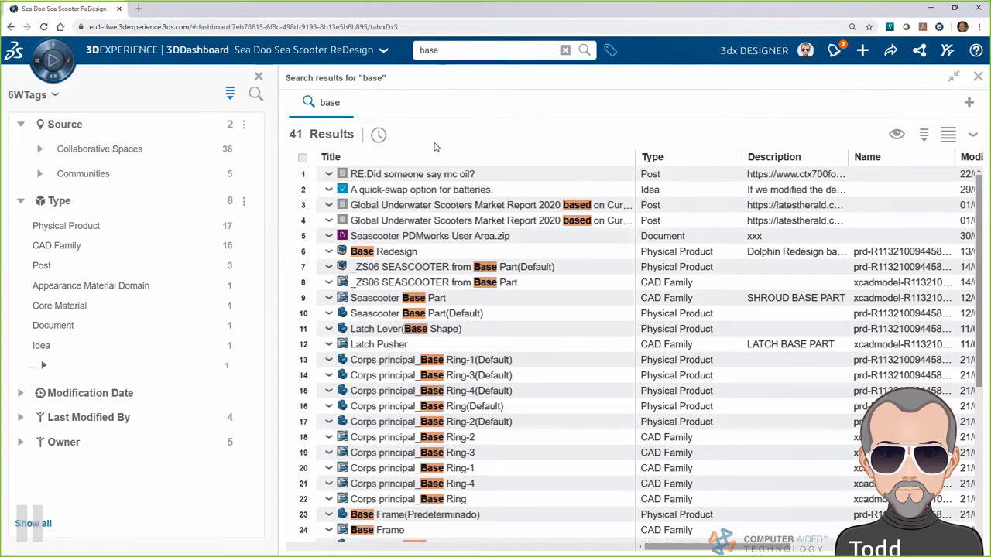
click(416, 271)
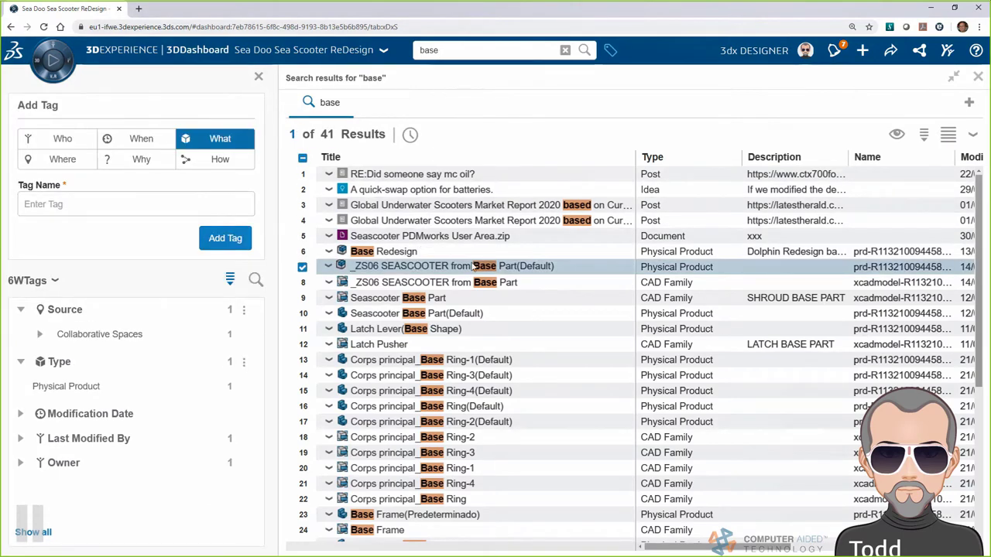
click(897, 134)
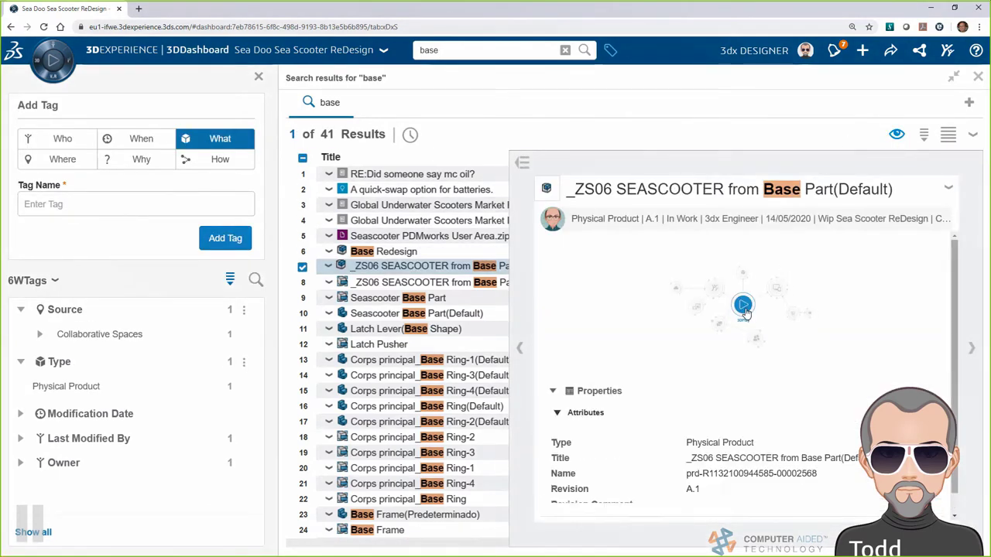
click(743, 305)
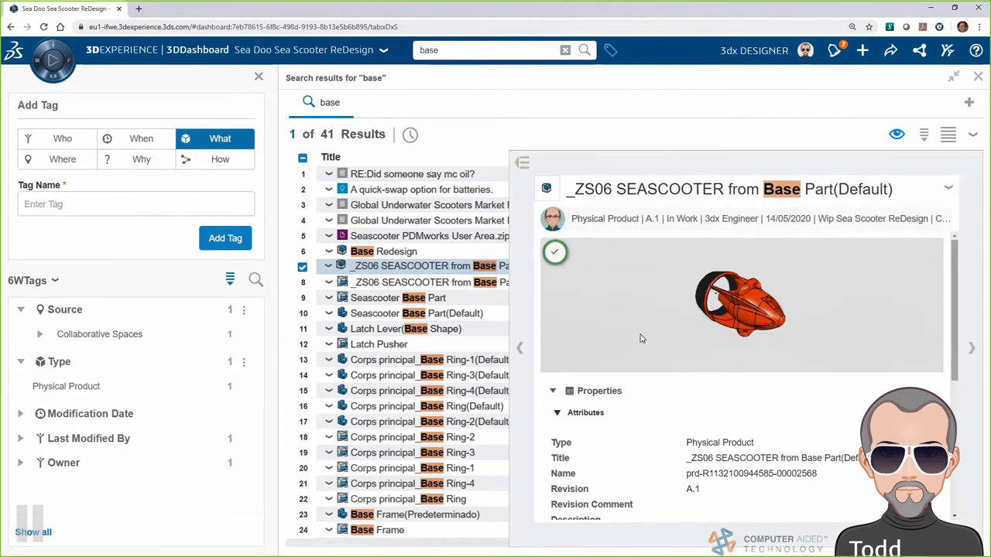
scroll(836, 318, up, 5)
drag(836, 317, 647, 302)
click(894, 135)
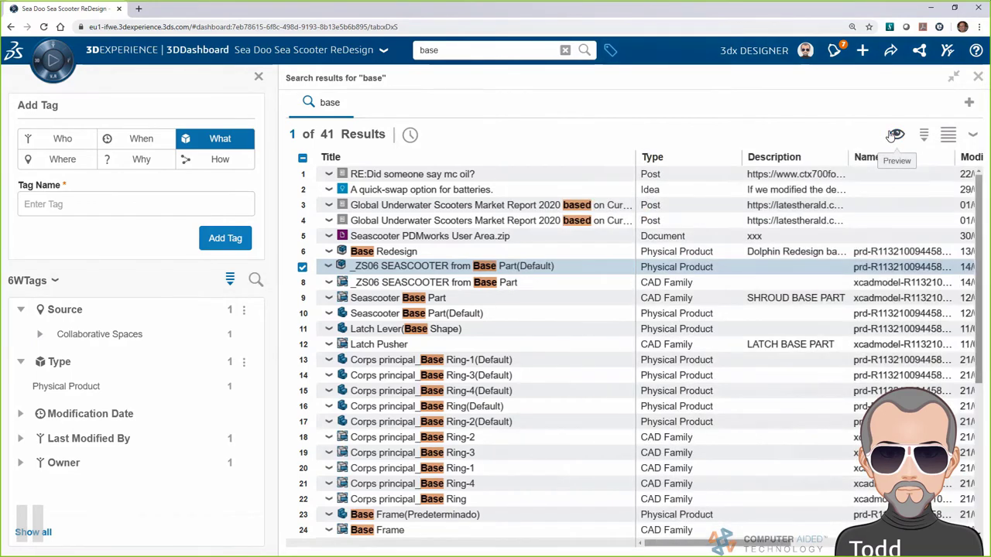
click(954, 77)
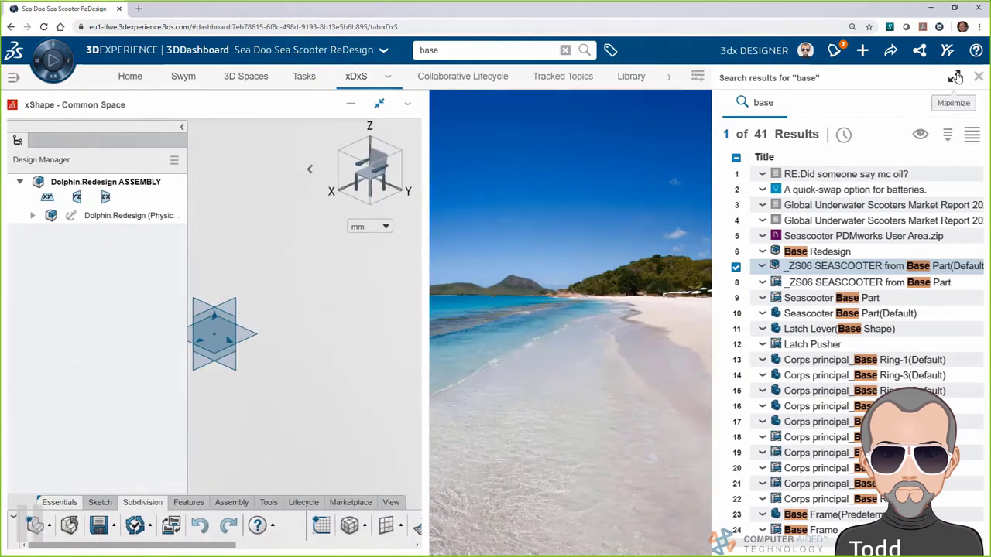
- Insert the _ZS06 scooter into the design, activate Dolphin.Redesign, and start Insert Picture
drag(831, 269, 552, 286)
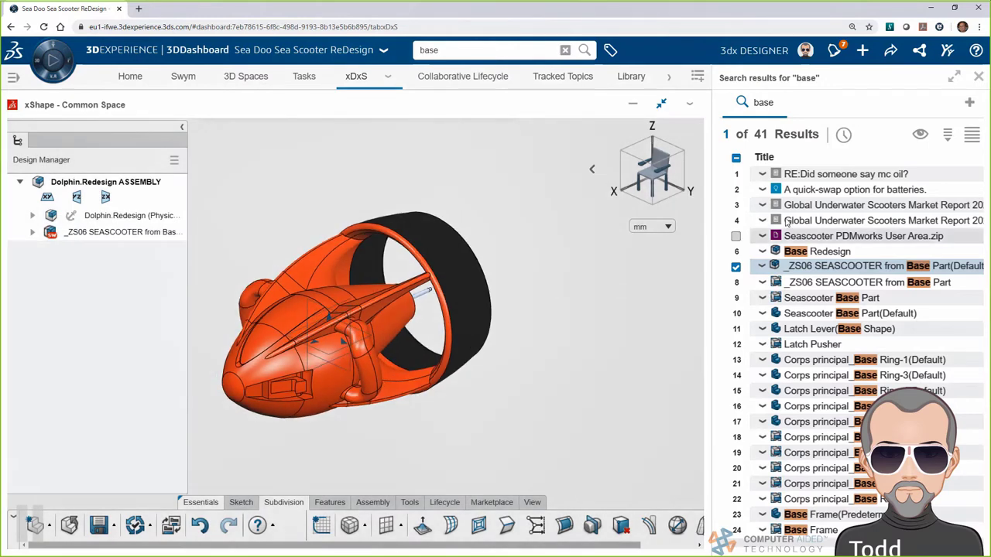
click(978, 76)
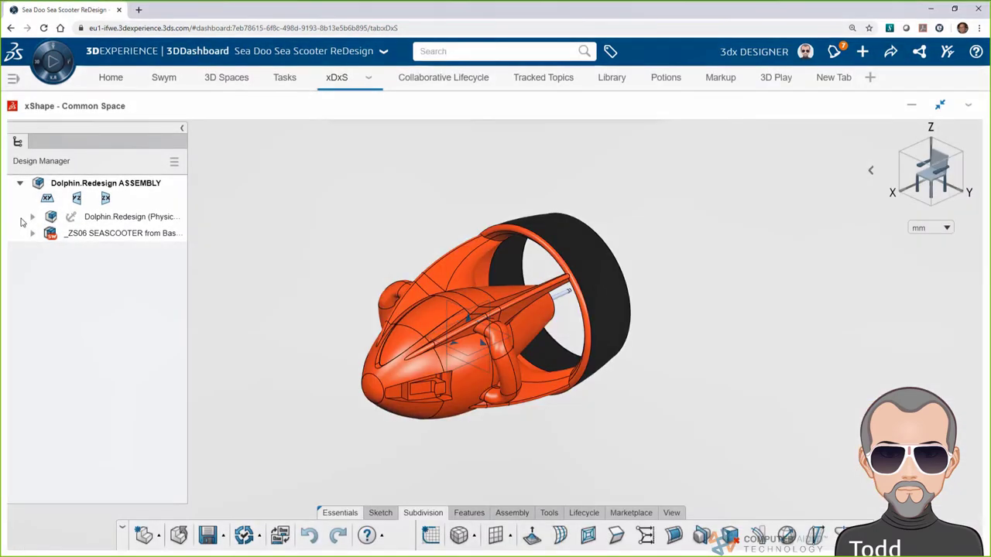
click(103, 219)
double_click(103, 217)
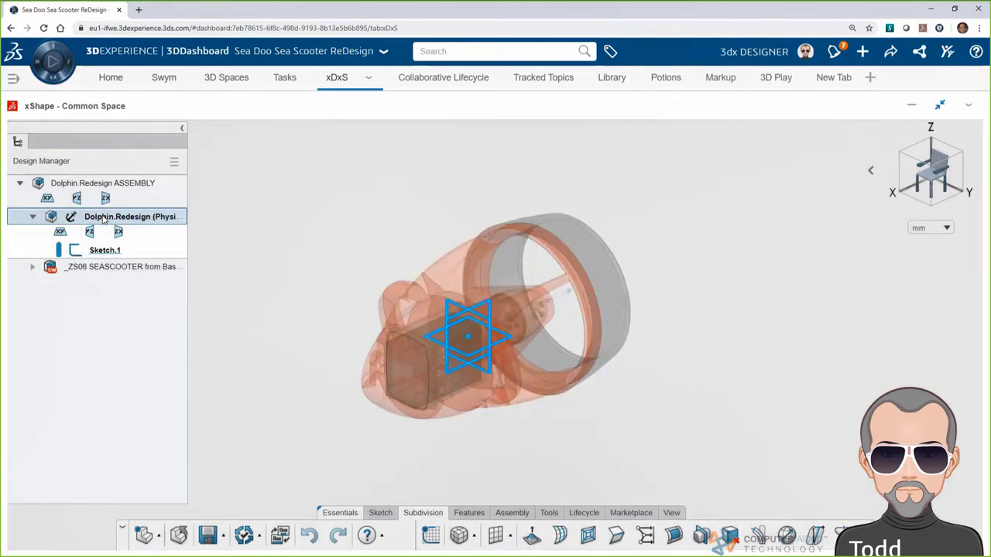
click(549, 512)
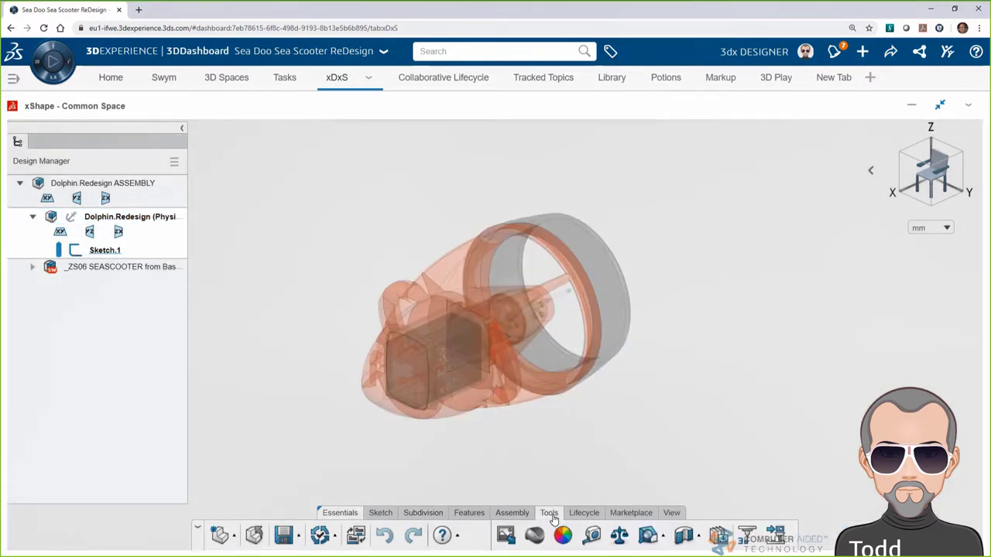
click(506, 535)
- Load the Dolphin_08.png concept sketch as the picture and view it from the front
click(365, 162)
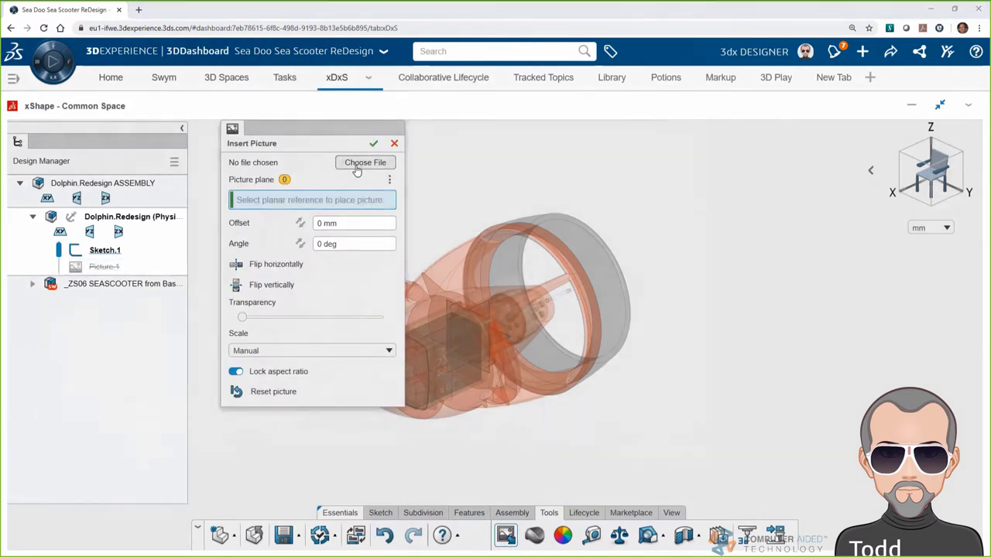
click(576, 155)
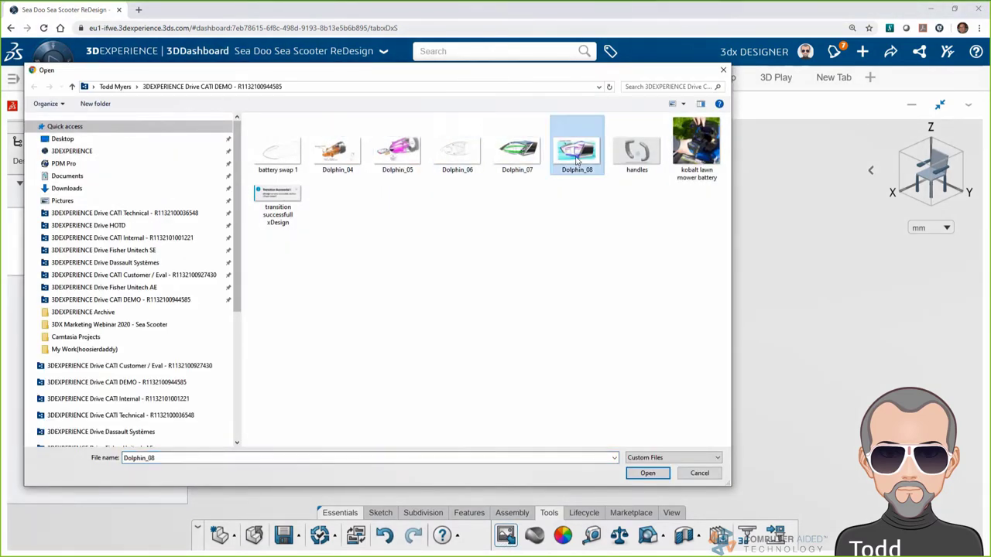
click(647, 473)
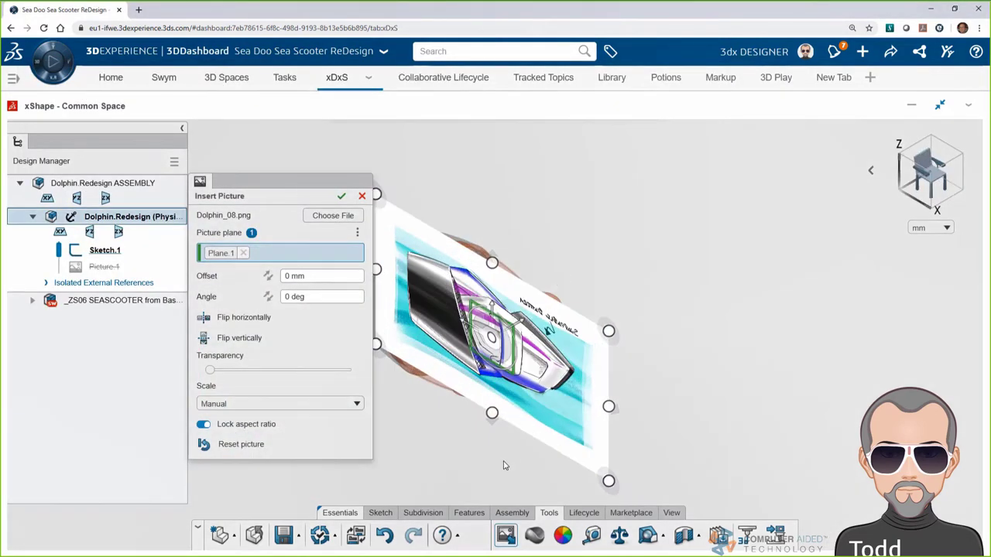
click(251, 446)
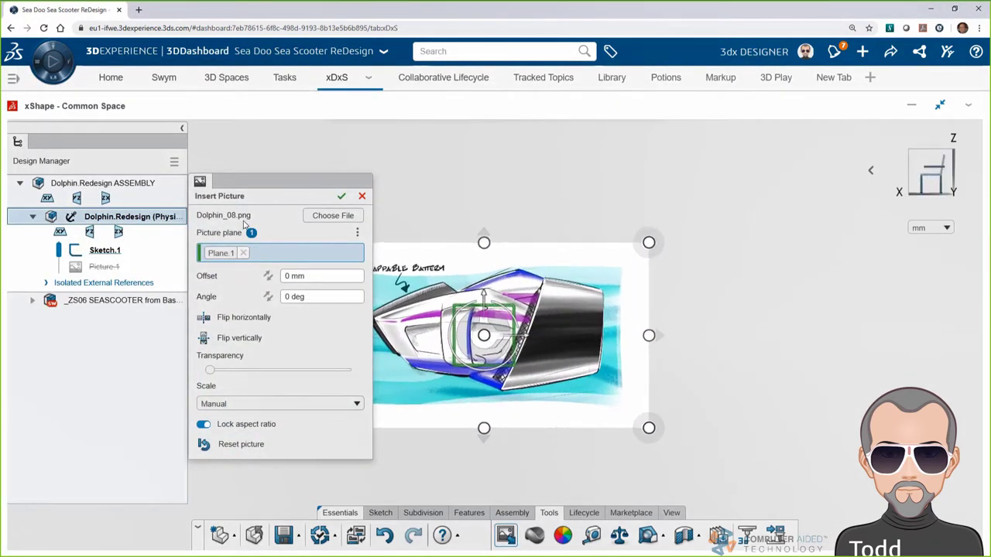
- Make the picture semi-transparent, shift it down and left, enlarge it, and commit it as Picture.1
drag(255, 180, 102, 186)
drag(57, 374, 146, 375)
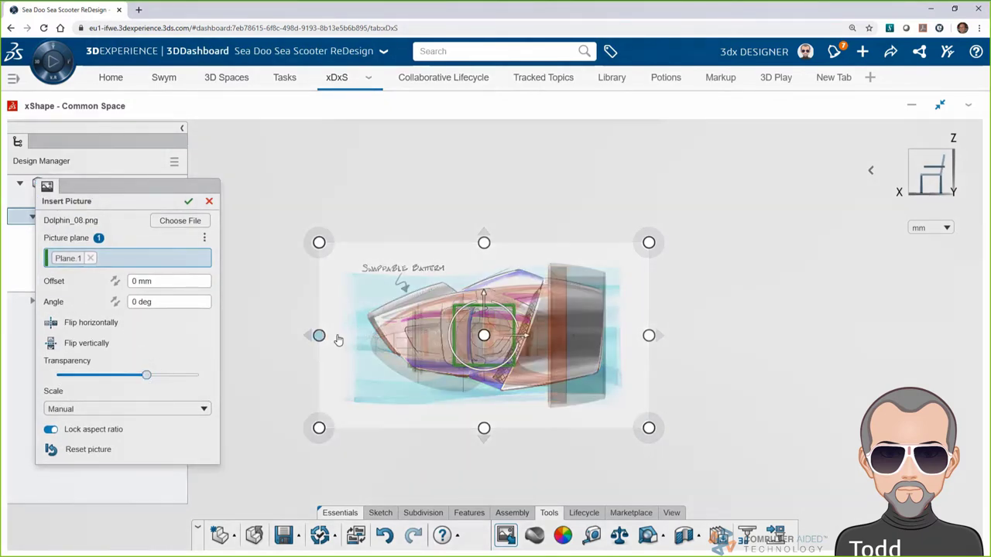
drag(486, 299, 486, 305)
drag(649, 249, 664, 232)
drag(500, 298, 486, 311)
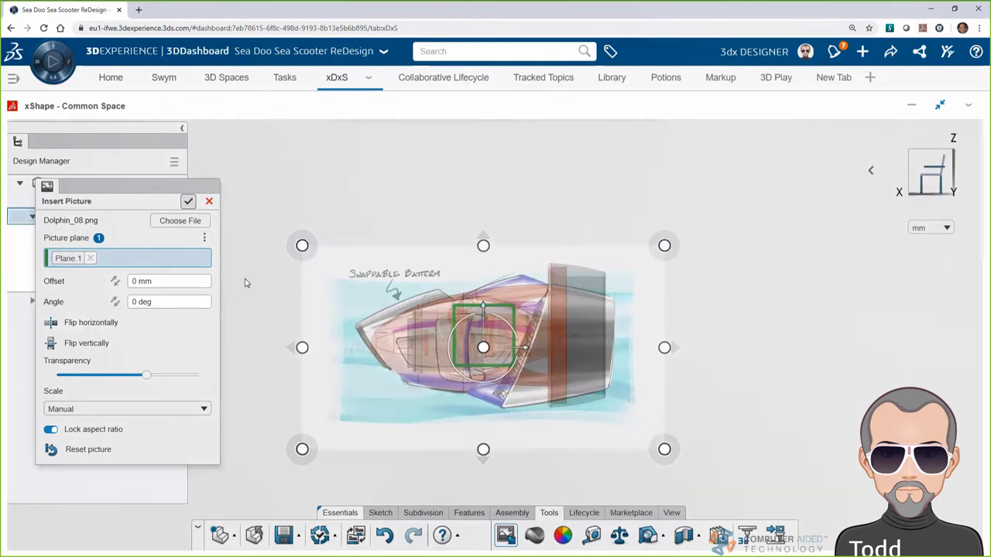
key(Return)
click(672, 514)
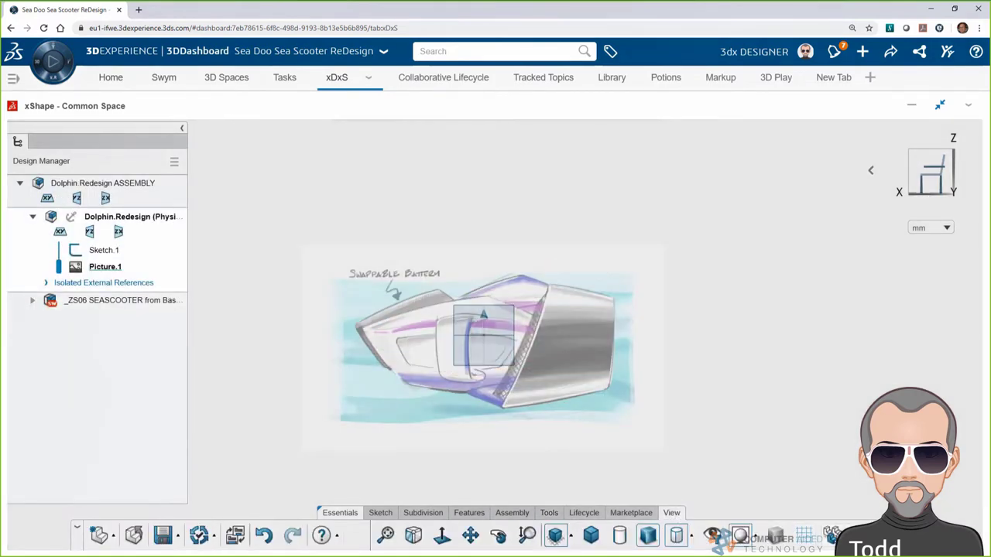
- Show all to bring back the scooter model and hide Picture.1
click(832, 536)
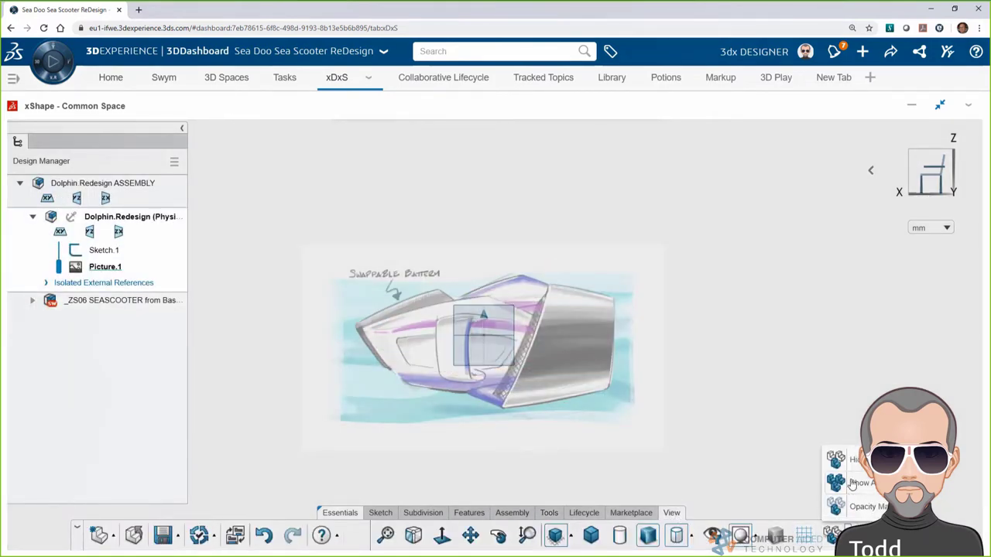
click(851, 484)
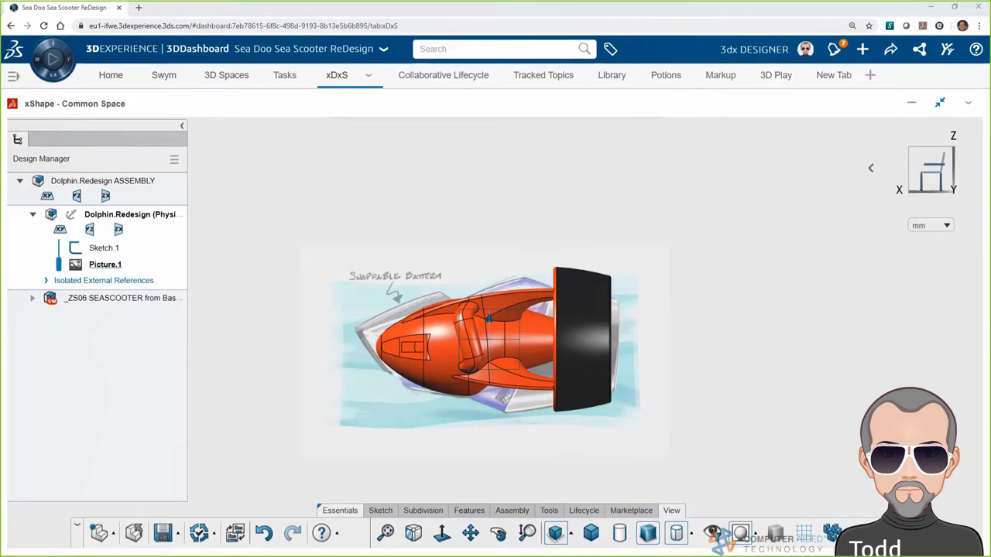
click(104, 266)
click(141, 166)
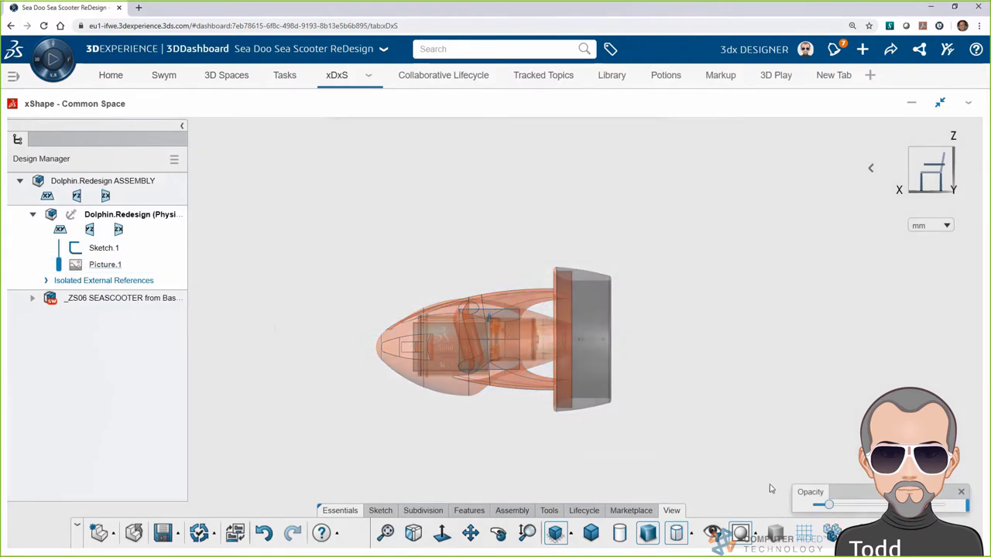
- Place a QuadBall subdivision sphere over the scooter body
click(423, 510)
click(468, 527)
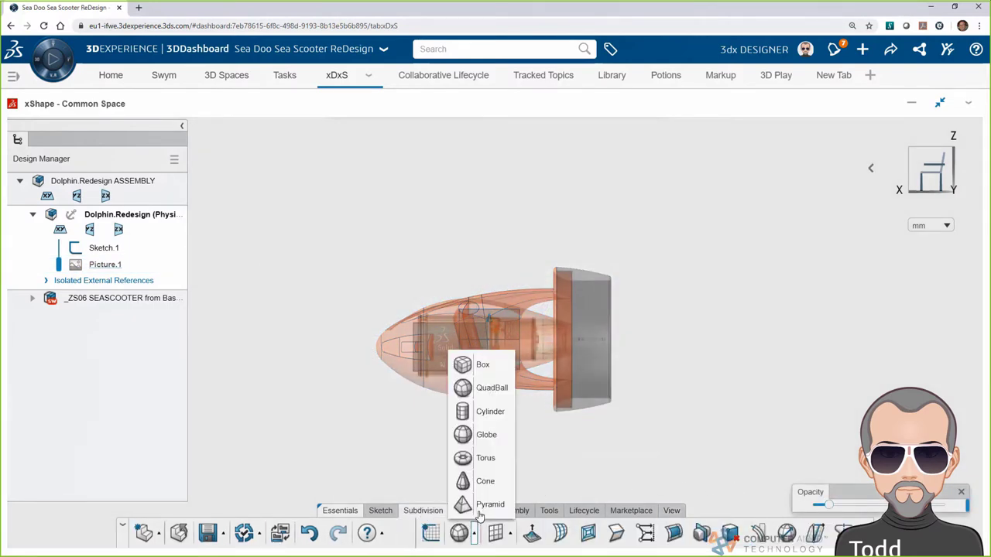
click(473, 386)
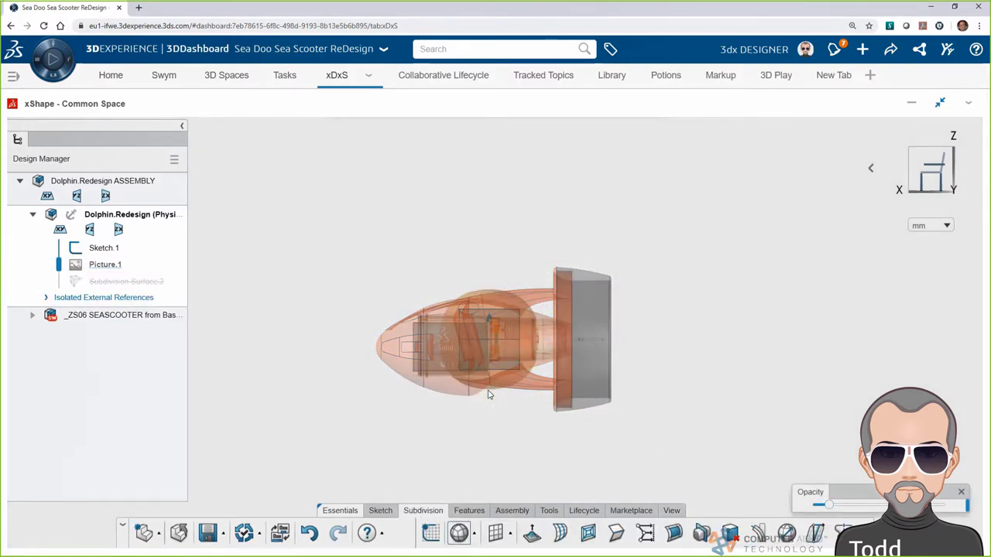
click(489, 345)
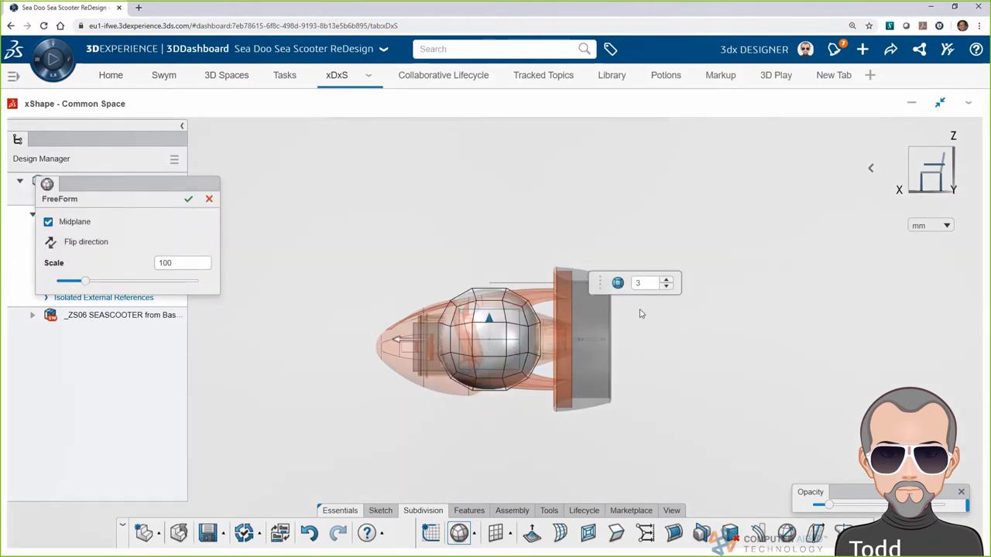
- In isometric view, set the sphere to 5 subdivisions, scale it to about 119, and commit
click(869, 169)
click(821, 168)
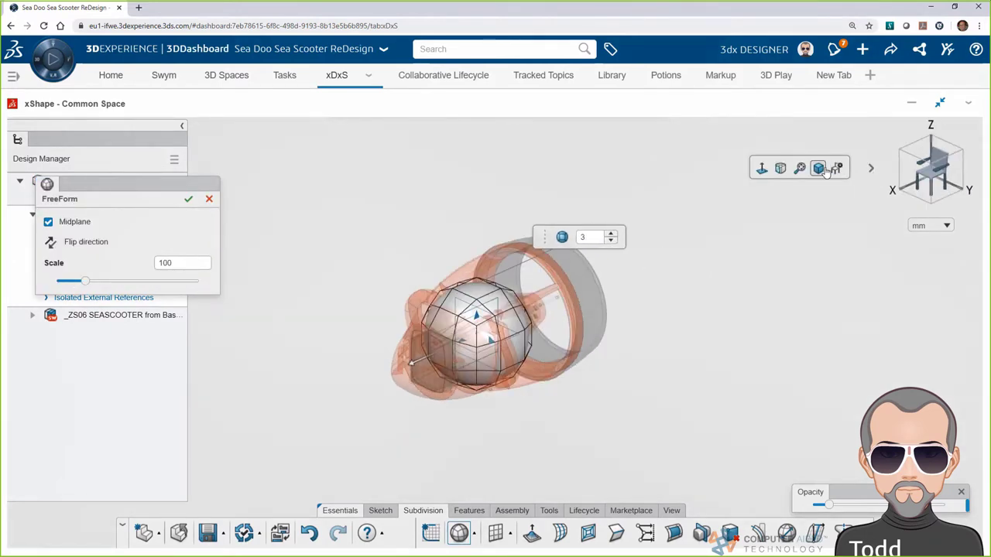
click(611, 234)
click(613, 234)
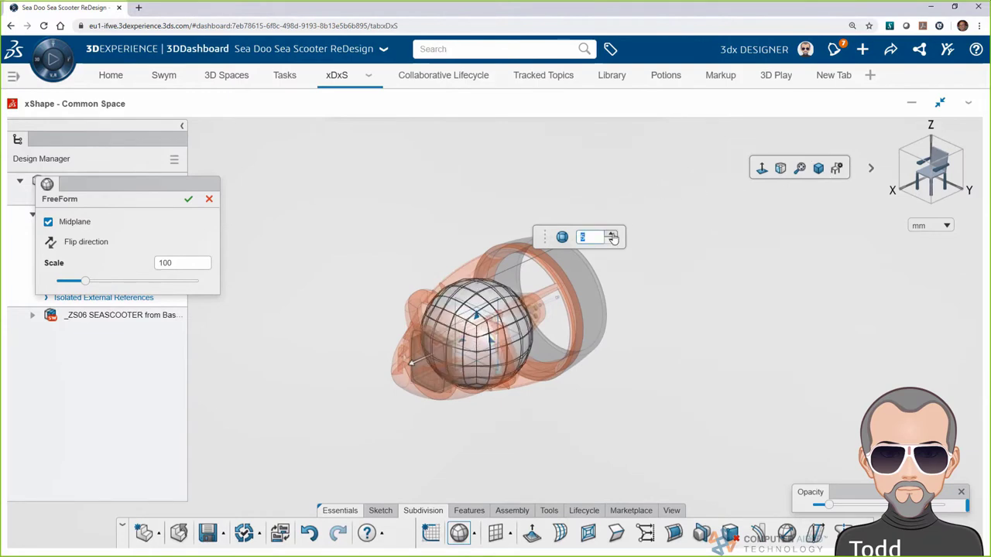
click(86, 282)
mouse_move(88, 285)
mouse_down()
mouse_move(101, 285)
mouse_move(92, 285)
mouse_up()
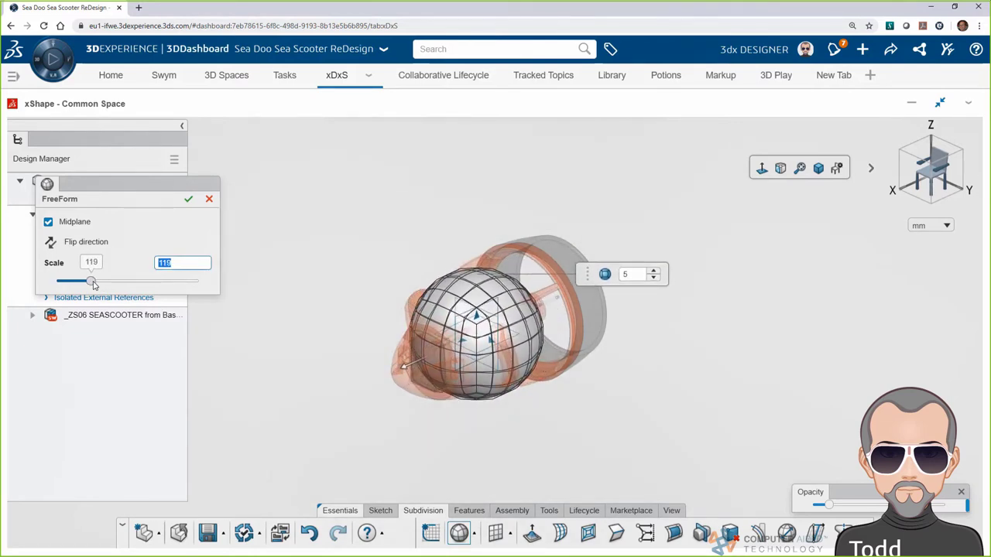
click(437, 217)
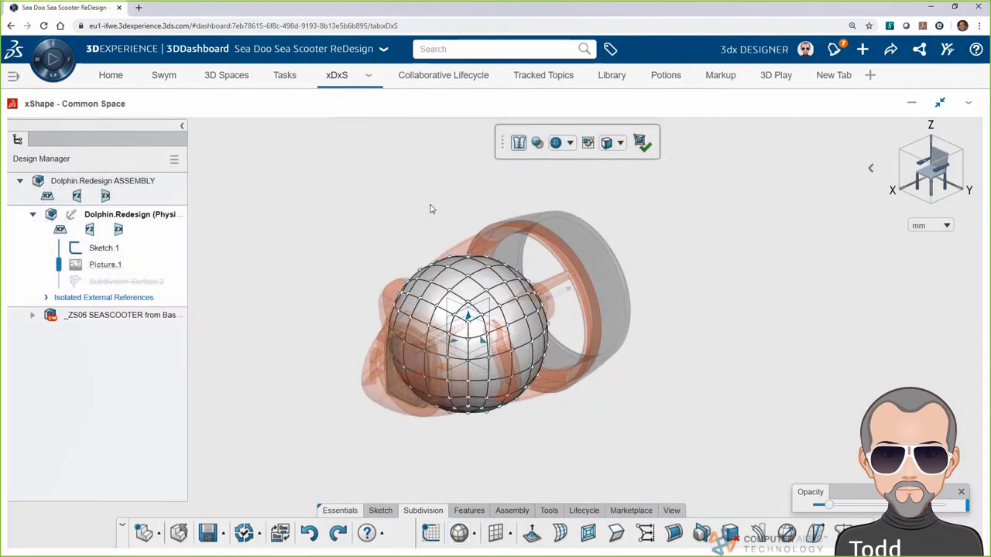
- In side view, move the left-half vertices left by 15, then the leftmost ring by 36
click(902, 180)
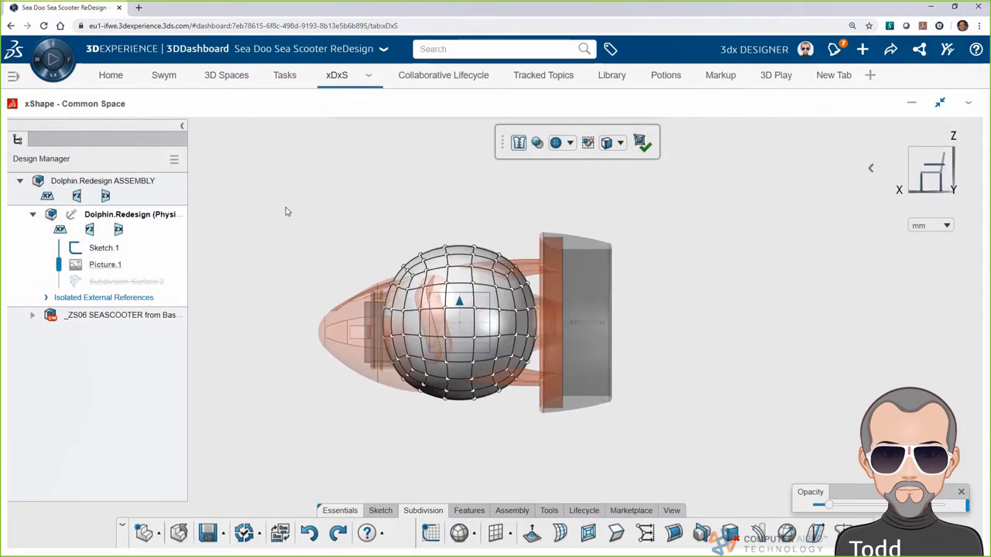
drag(282, 209, 463, 428)
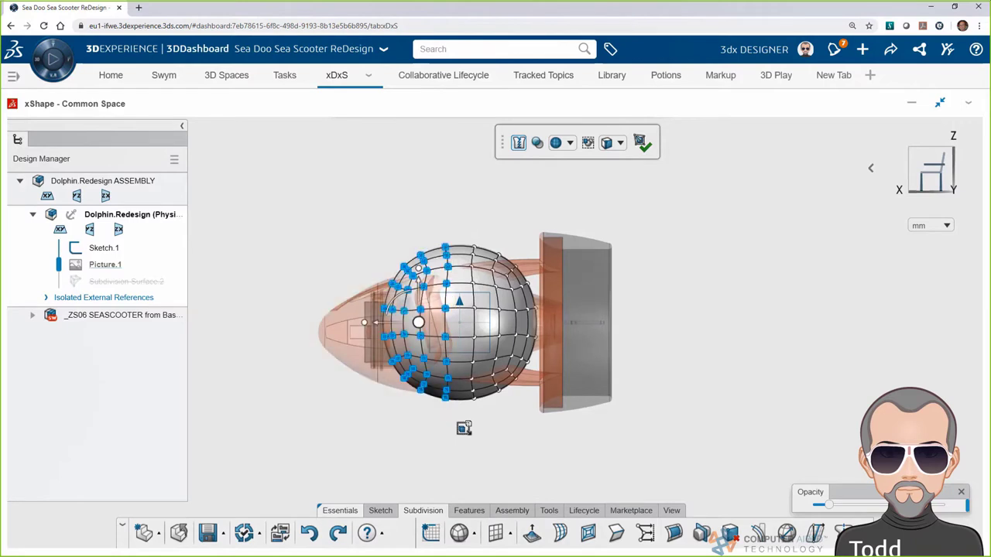
click(383, 327)
text(15)
key(Return)
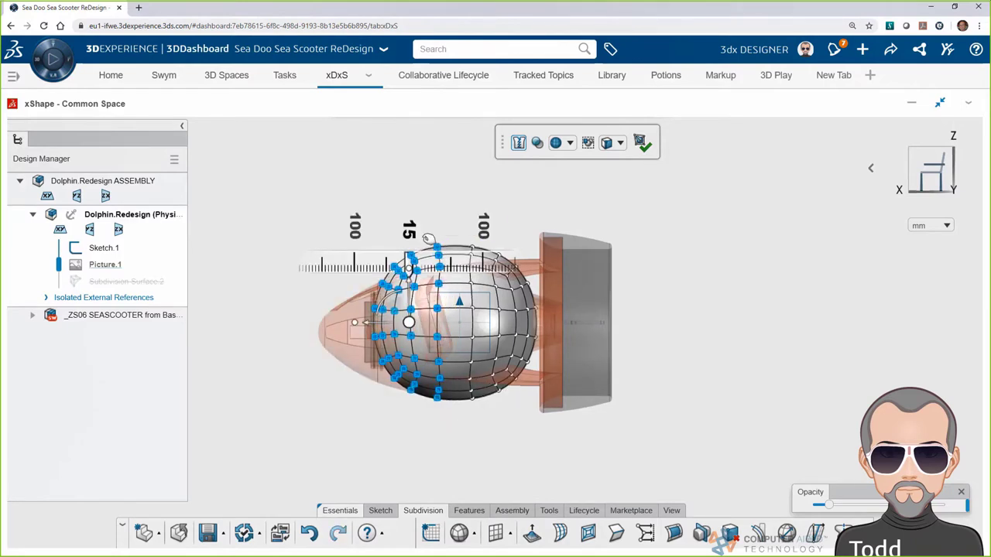
drag(319, 219, 425, 414)
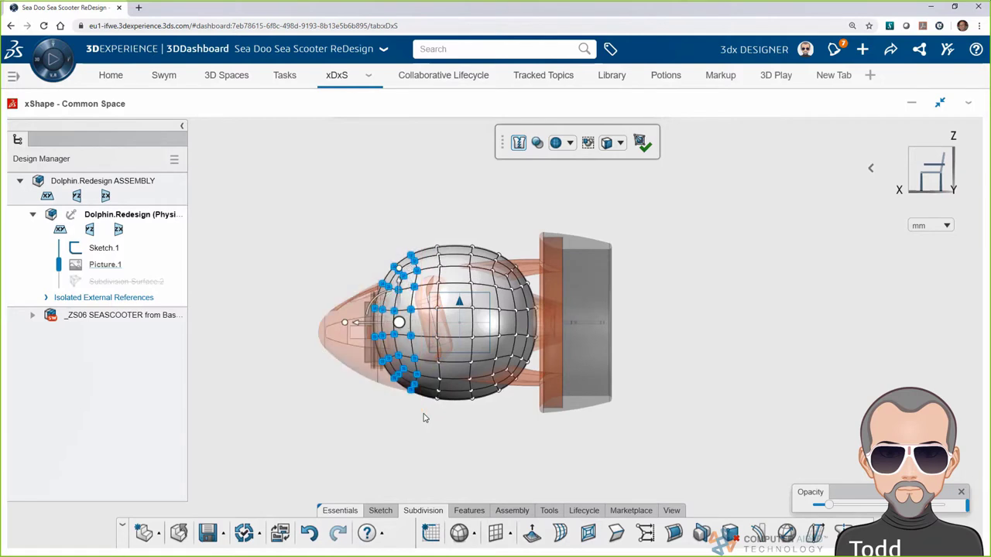
click(401, 237)
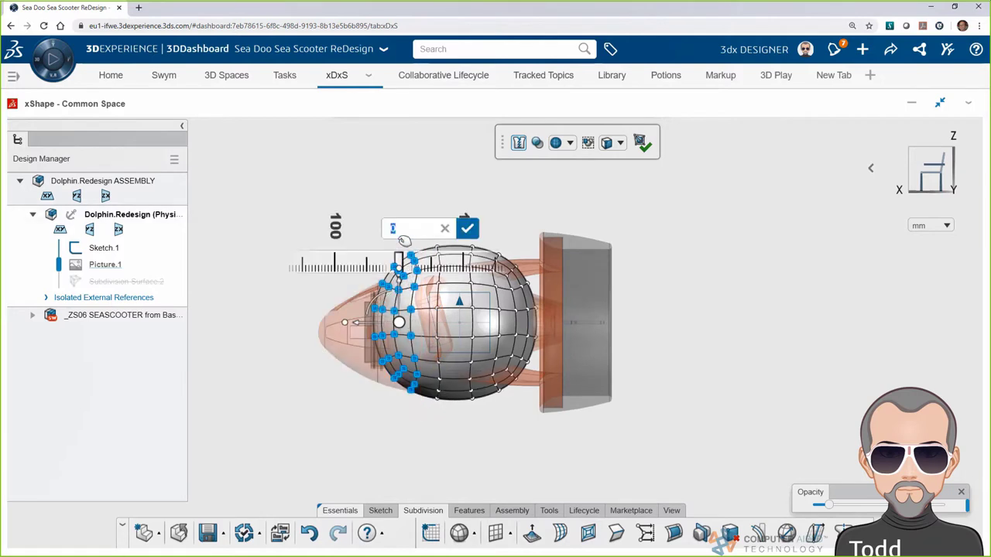
key(Return)
- Drag the nose's leftmost vertex columns further left, about 23 mm
drag(308, 242, 386, 409)
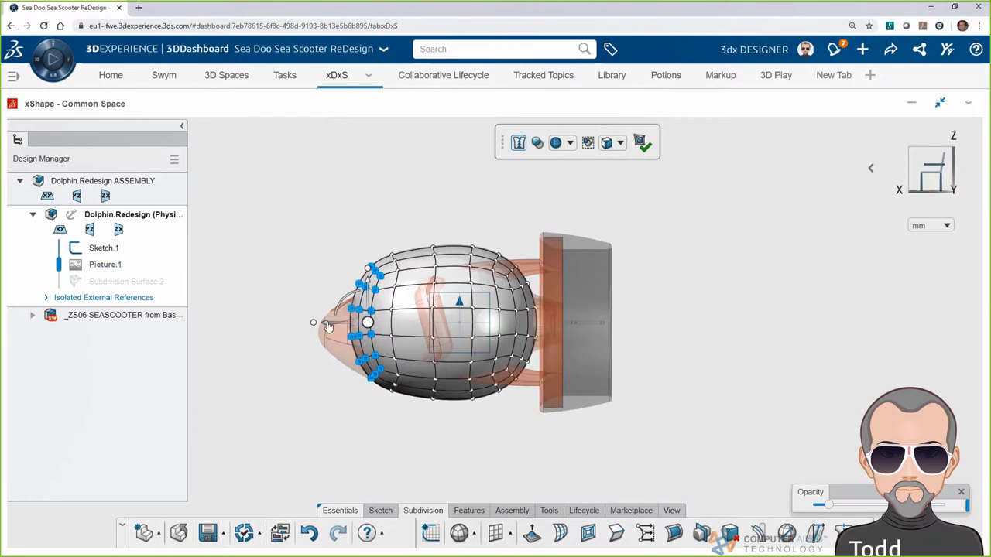
drag(327, 323, 309, 326)
click(268, 343)
drag(261, 208, 421, 431)
drag(317, 328, 308, 327)
click(268, 387)
- Pull the nose vertices slightly downward
drag(269, 227, 410, 420)
middle_drag(261, 309, 438, 402)
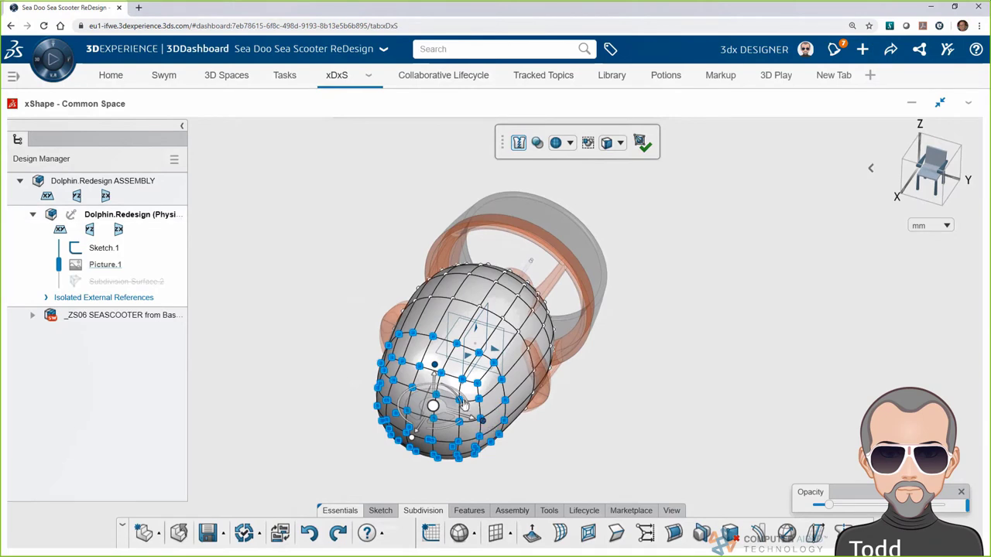
drag(439, 372, 437, 377)
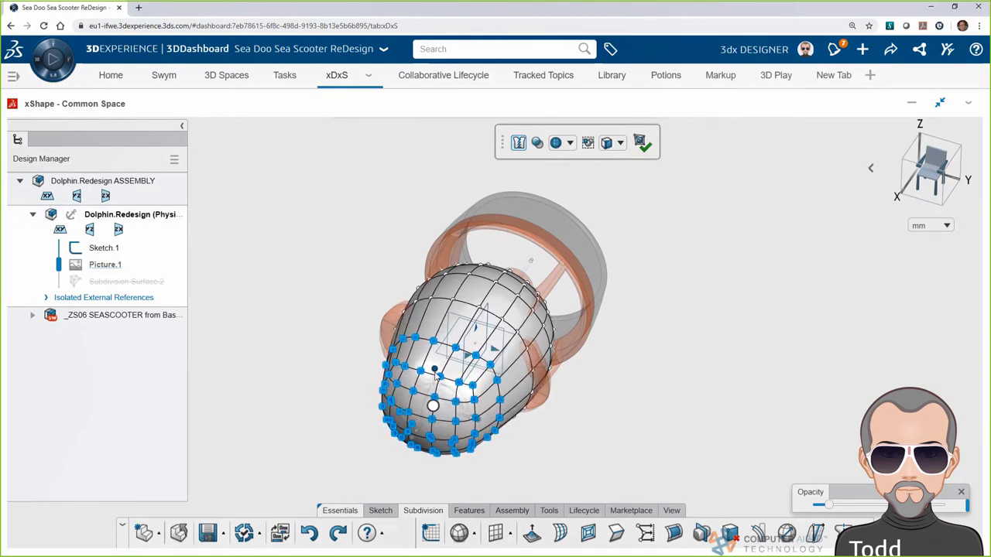
click(306, 379)
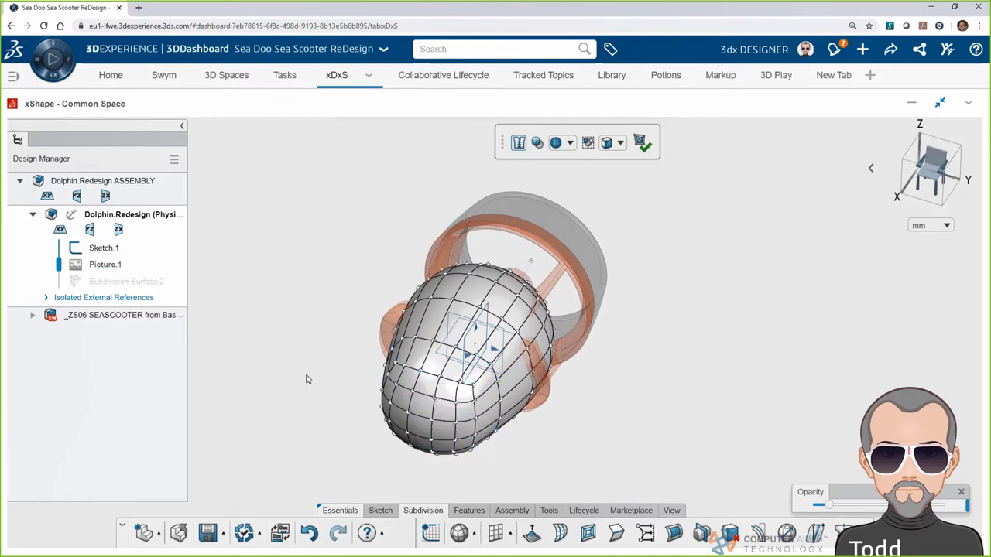
- Raise the mesh's upper vertices, lifting the top row about 13 mm
click(914, 176)
drag(383, 226, 566, 296)
drag(492, 232, 493, 250)
middle_drag(691, 292, 574, 298)
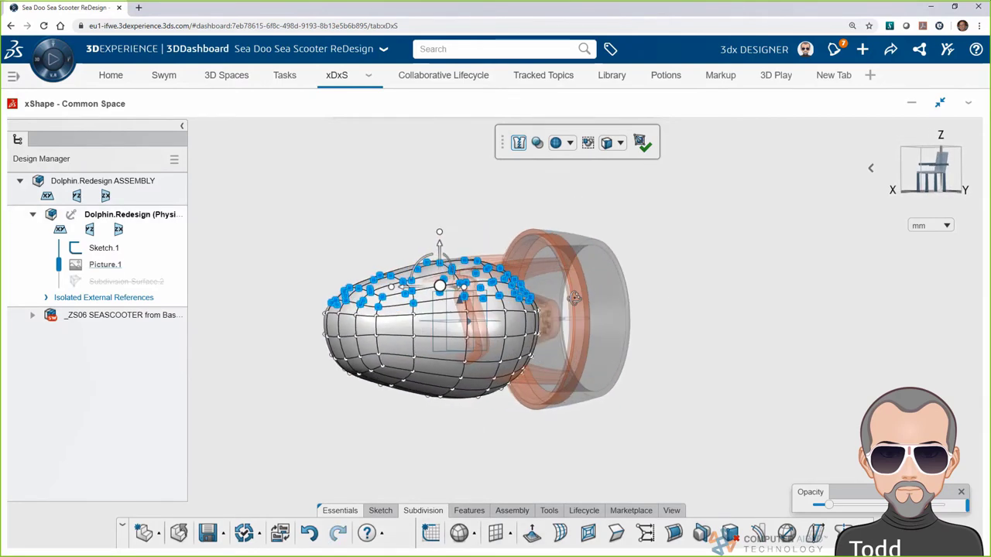
click(678, 270)
middle_drag(678, 270, 538, 257)
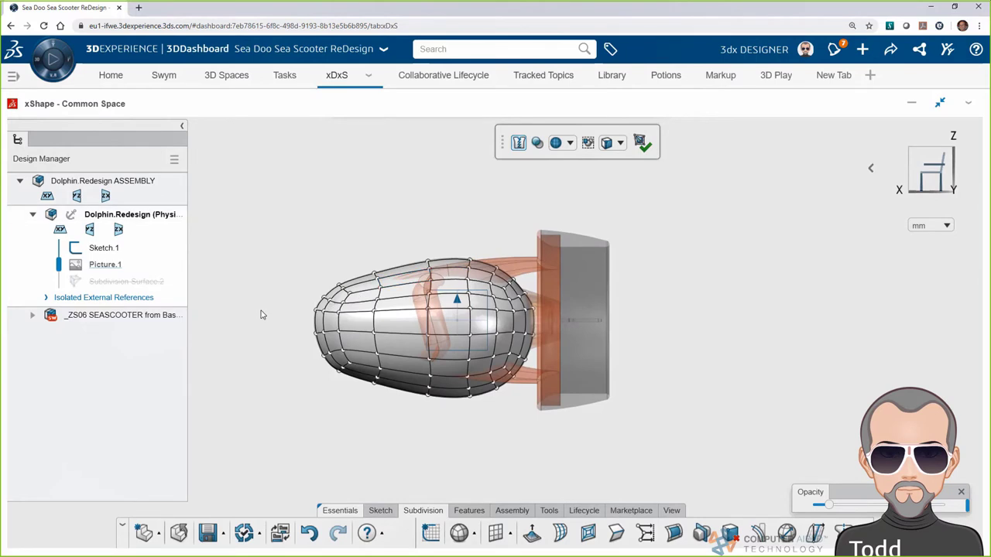
drag(328, 254, 536, 308)
drag(440, 242, 439, 248)
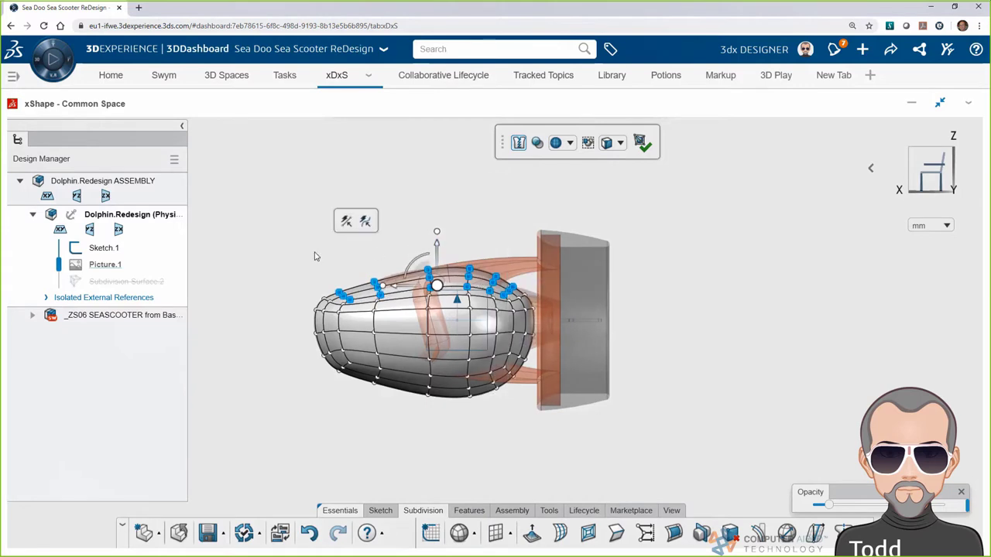
click(659, 372)
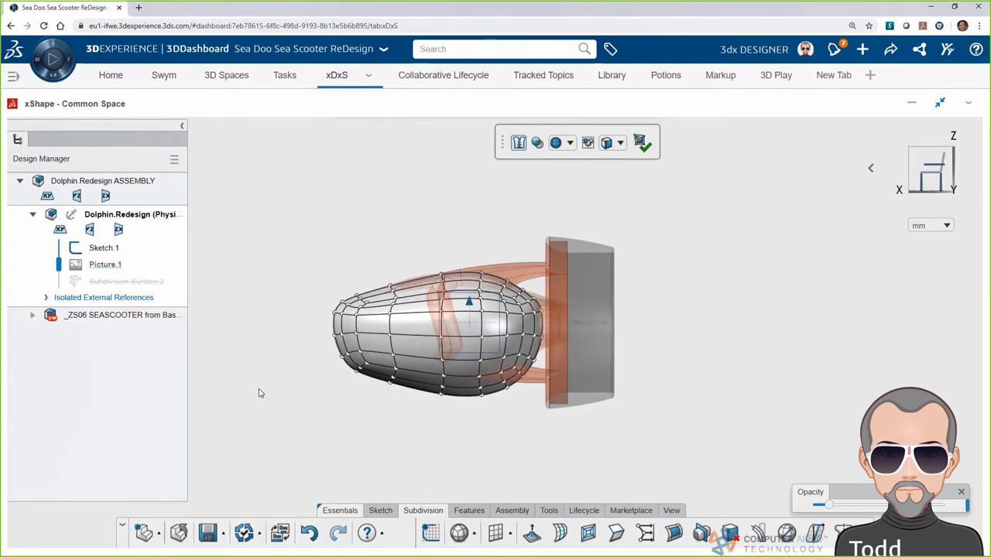
- Push the nose's upper vertex out 20 mm and pull its lower edge down along the selection direction
click(376, 317)
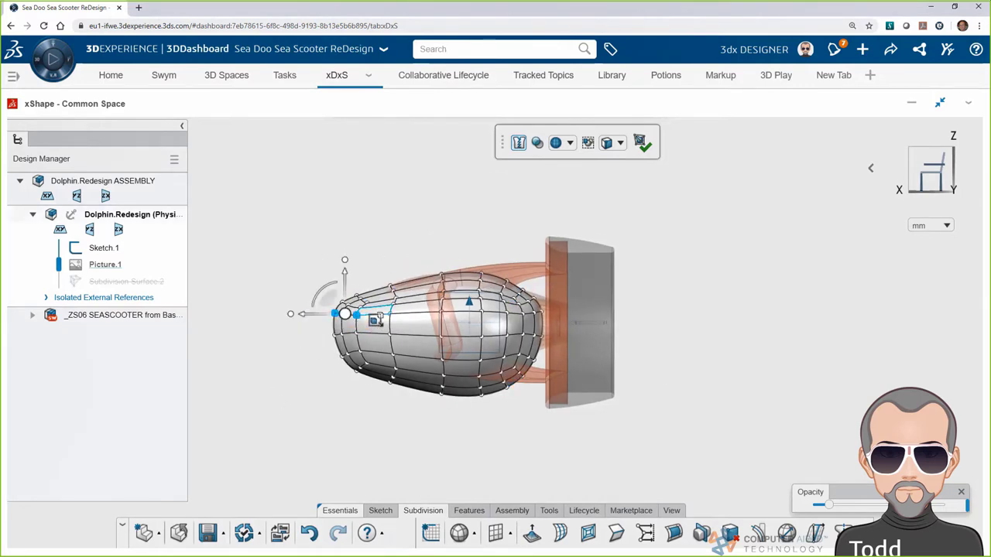
drag(304, 314, 290, 253)
click(252, 415)
click(379, 386)
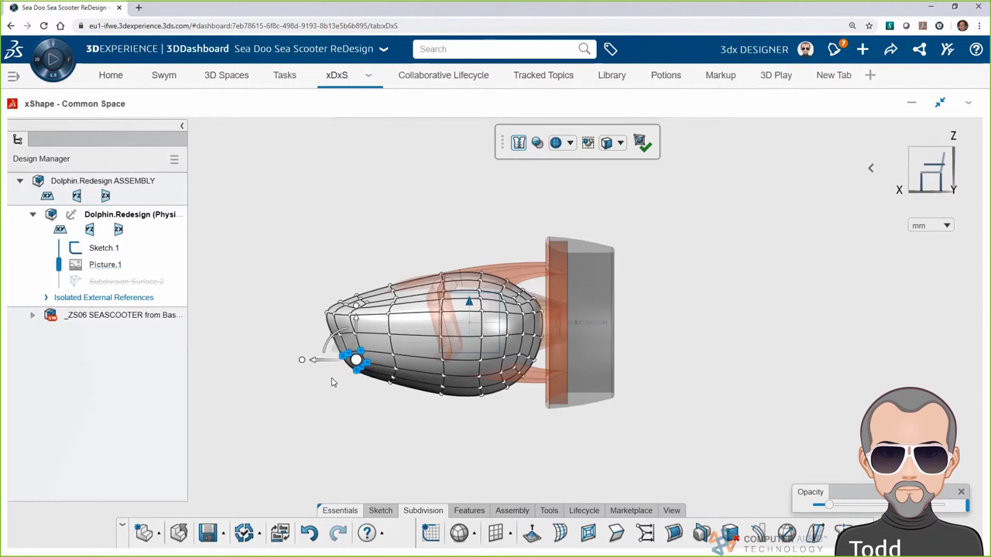
right_click(357, 367)
click(366, 375)
drag(333, 399, 288, 359)
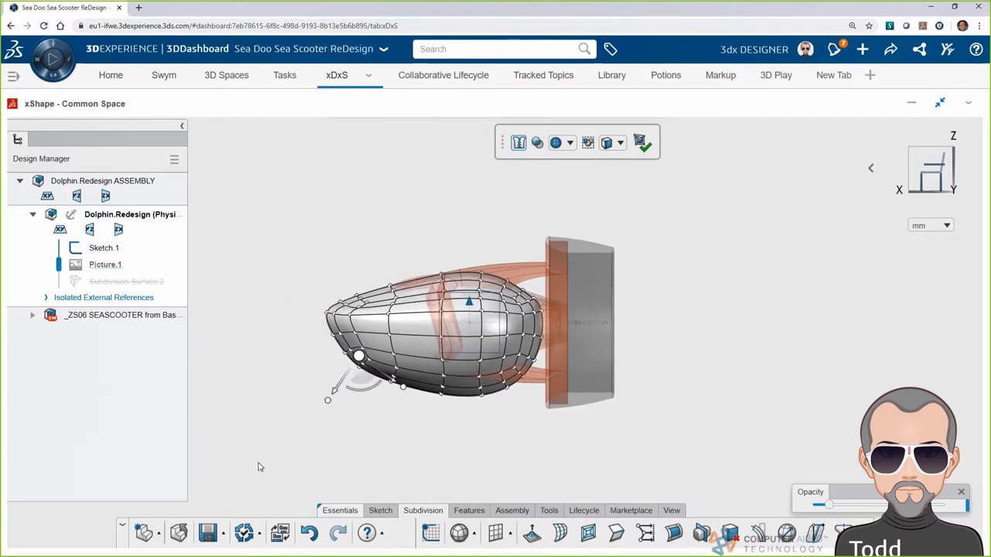
click(227, 469)
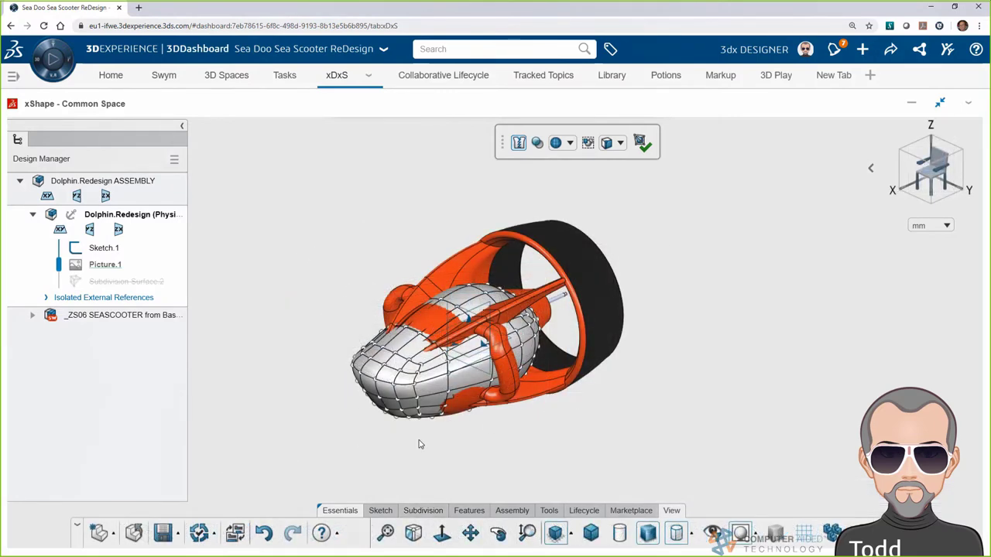
- Select the side edge loop around the nose and snap to an isometric view
scroll(272, 349, up, 3)
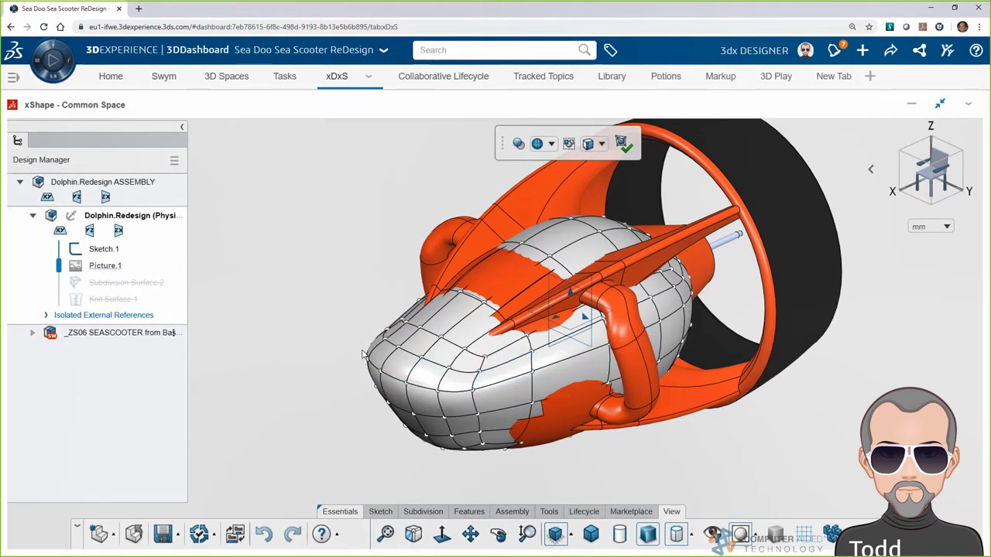
click(635, 337)
mouse_move(564, 356)
mouse_down()
mouse_move(451, 396)
mouse_move(385, 378)
mouse_up()
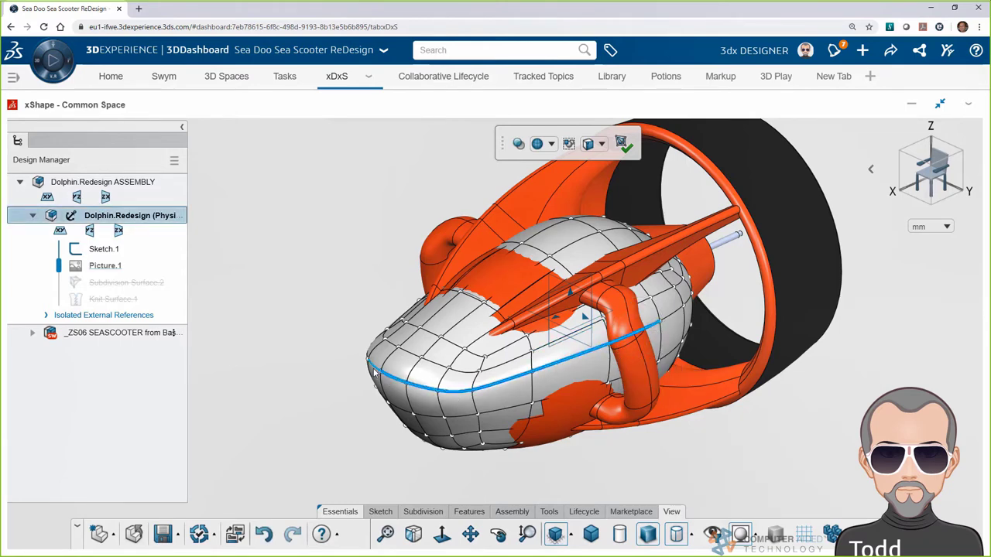
middle_drag(270, 434, 450, 472)
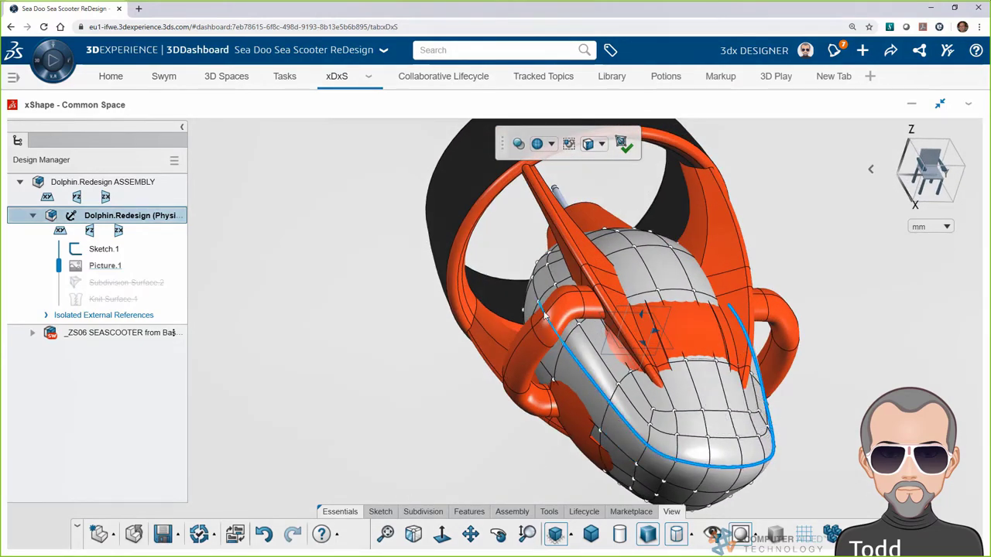
click(870, 168)
click(819, 169)
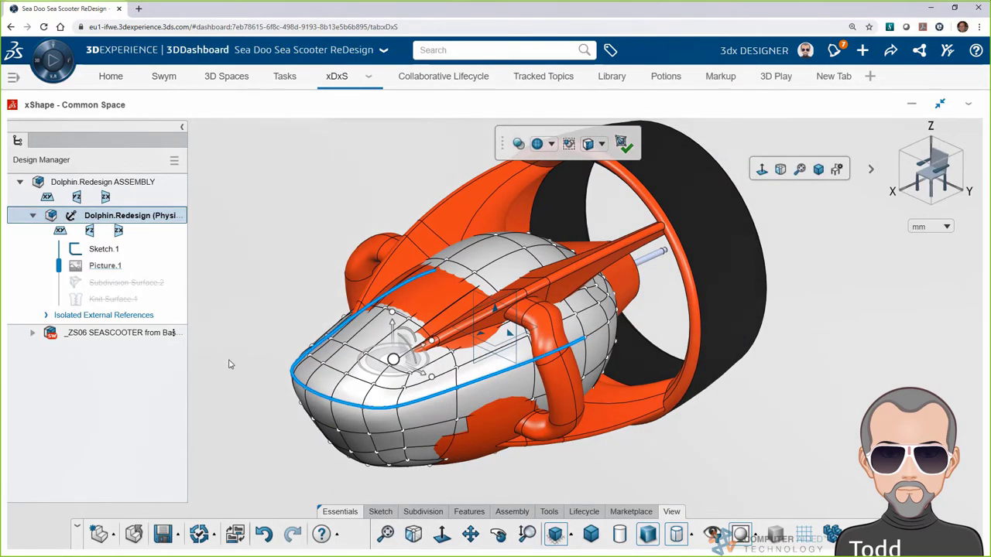
- Crease the selected edge loop with Crease Edges at a strength of about 63
click(416, 514)
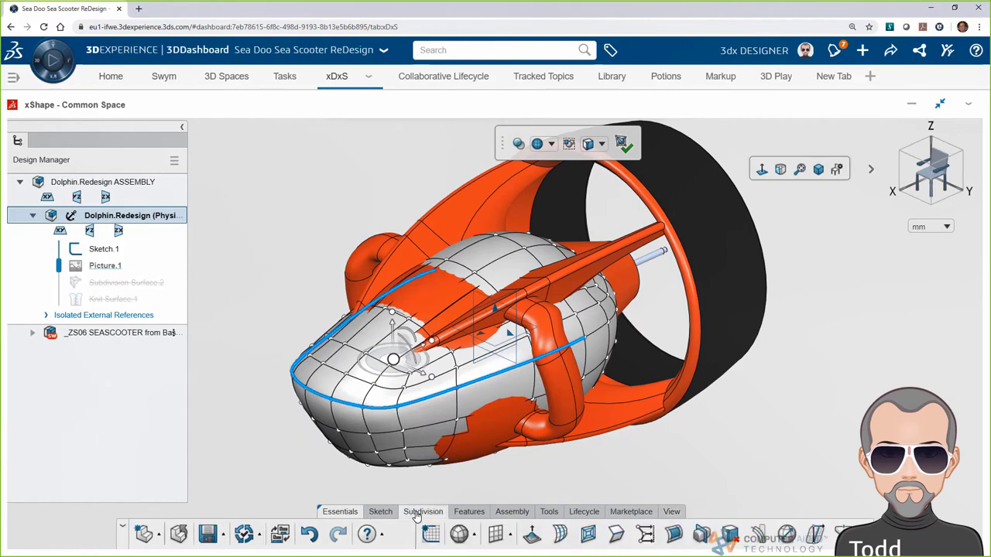
click(618, 535)
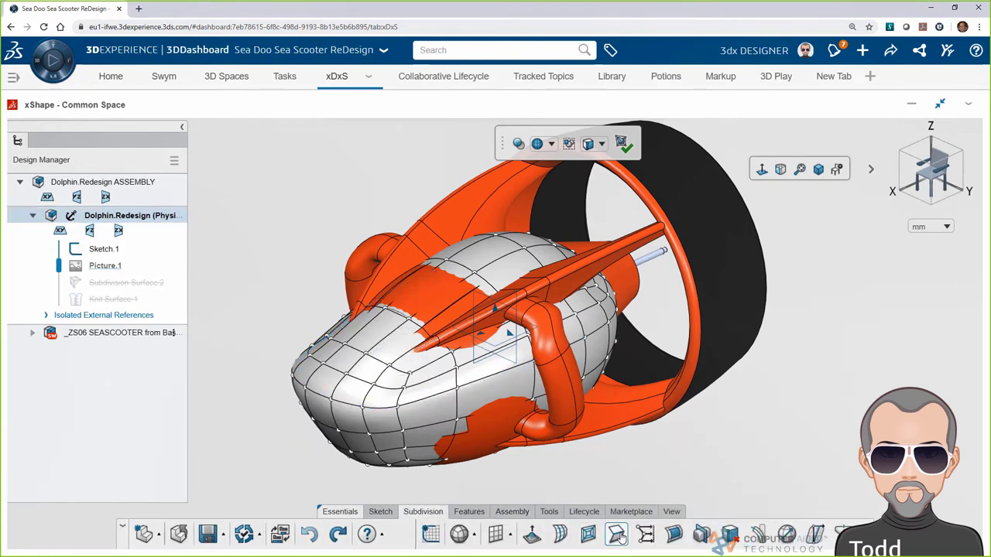
scroll(495, 333, up, 3)
drag(317, 436, 307, 439)
- Accept the crease, then zoom out and re-centre the view on the body
click(391, 392)
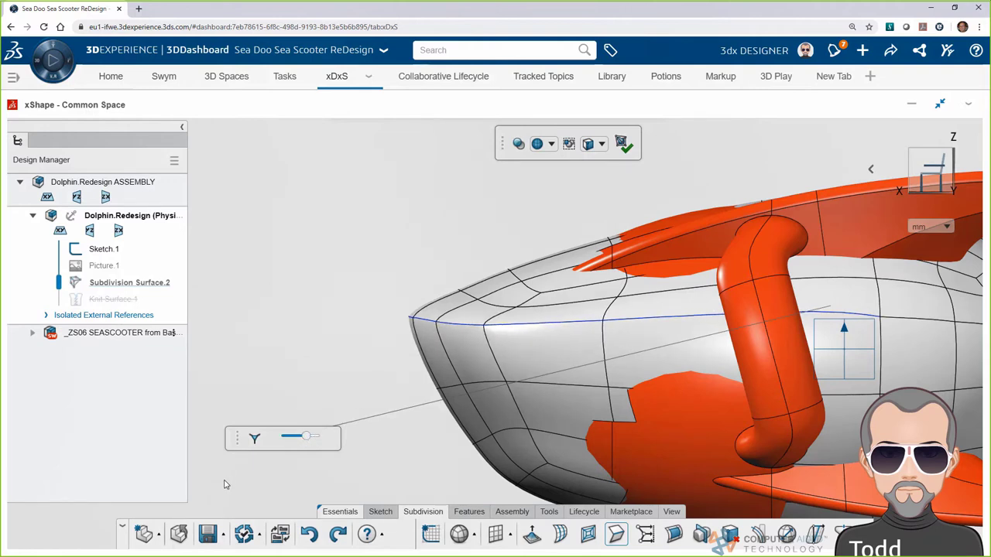
scroll(259, 469, up, 2)
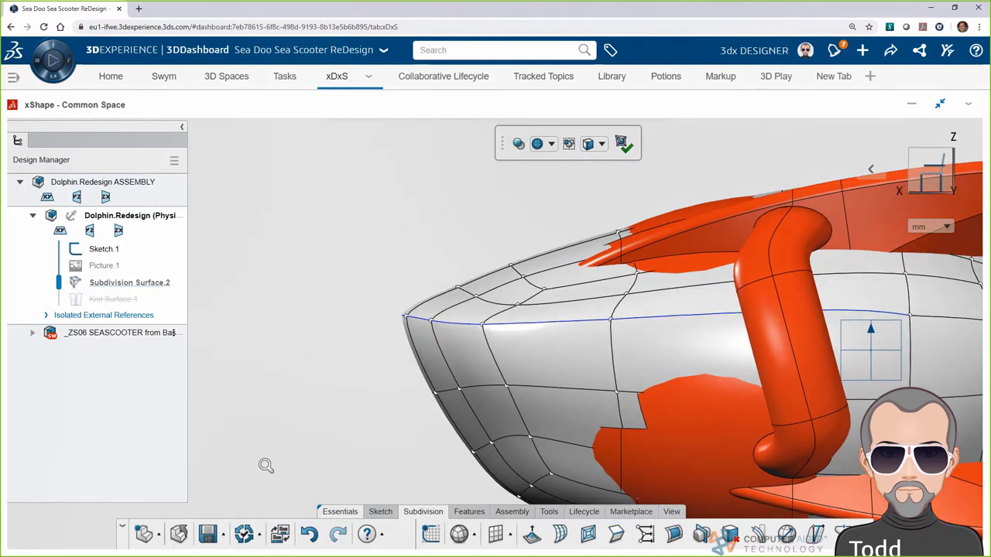
middle_drag(266, 465, 369, 554)
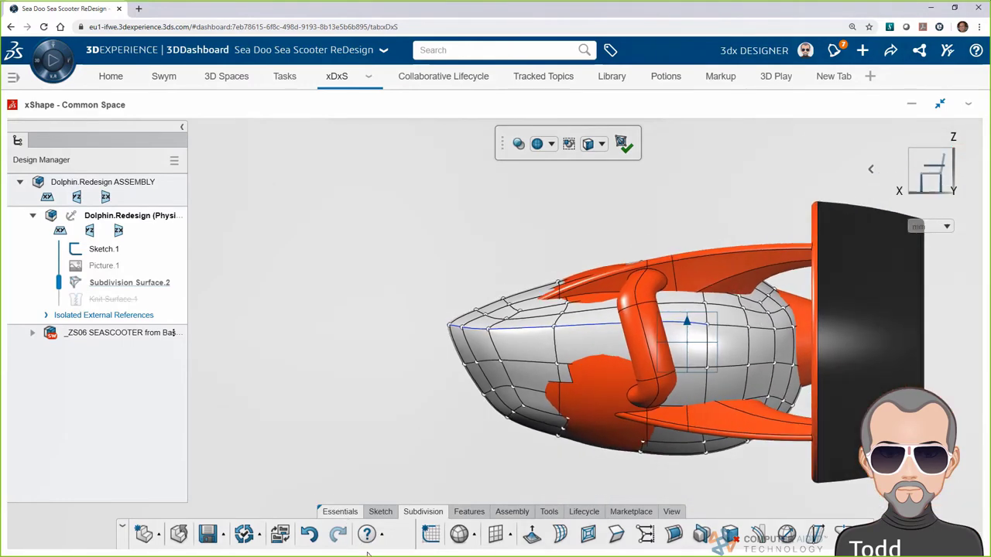
middle_drag(395, 443, 244, 396)
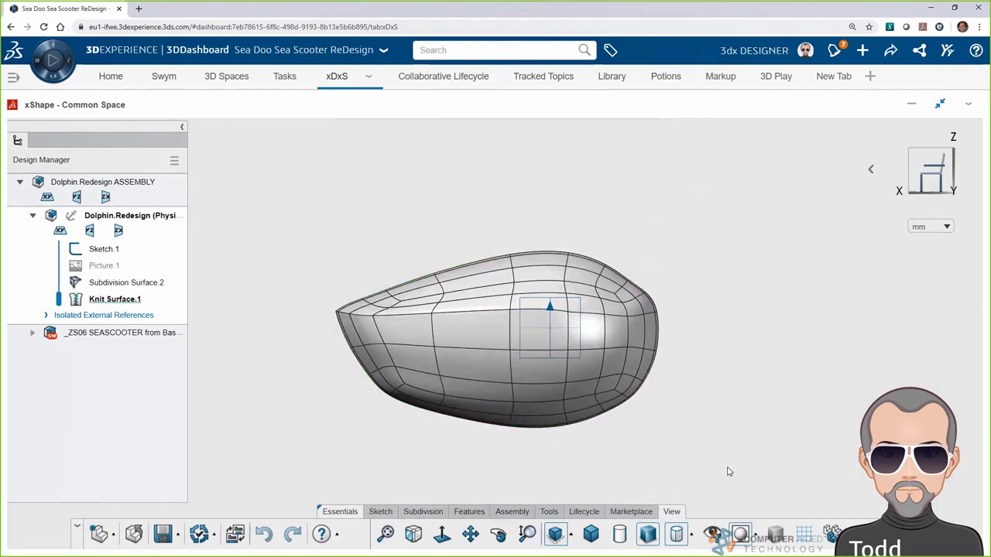
- Show the Picture.1 concept sketch and set the body's transparency to 48
click(101, 266)
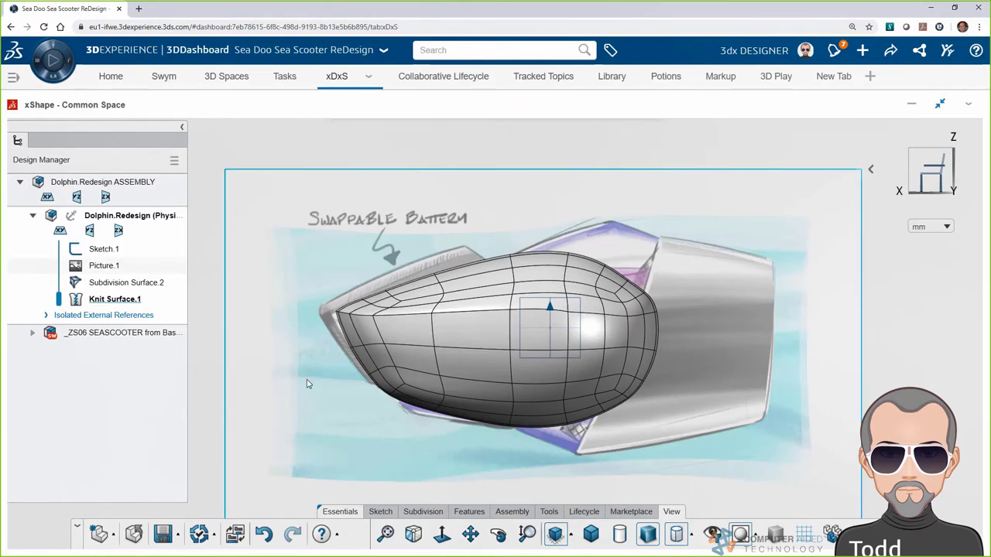
double_click(469, 330)
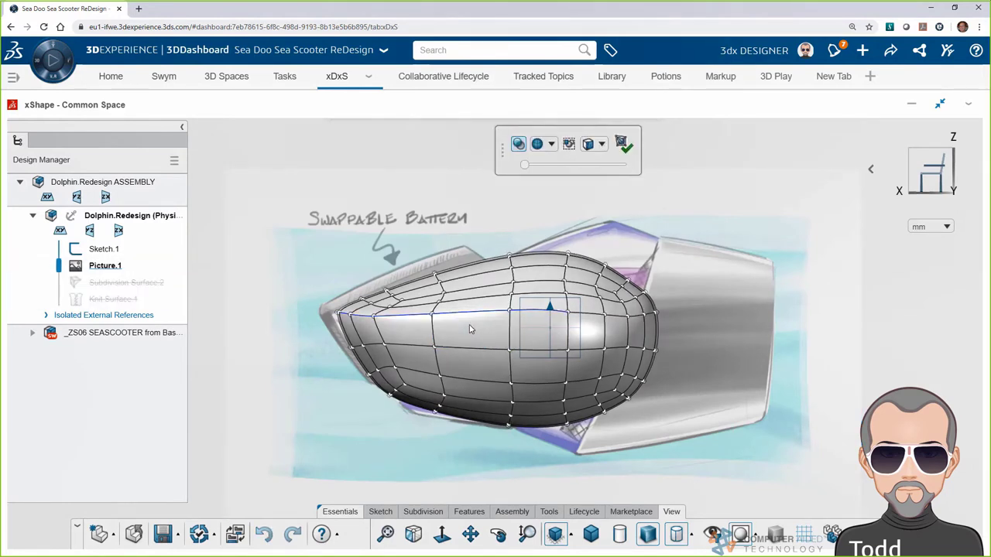
click(519, 144)
drag(545, 165, 584, 166)
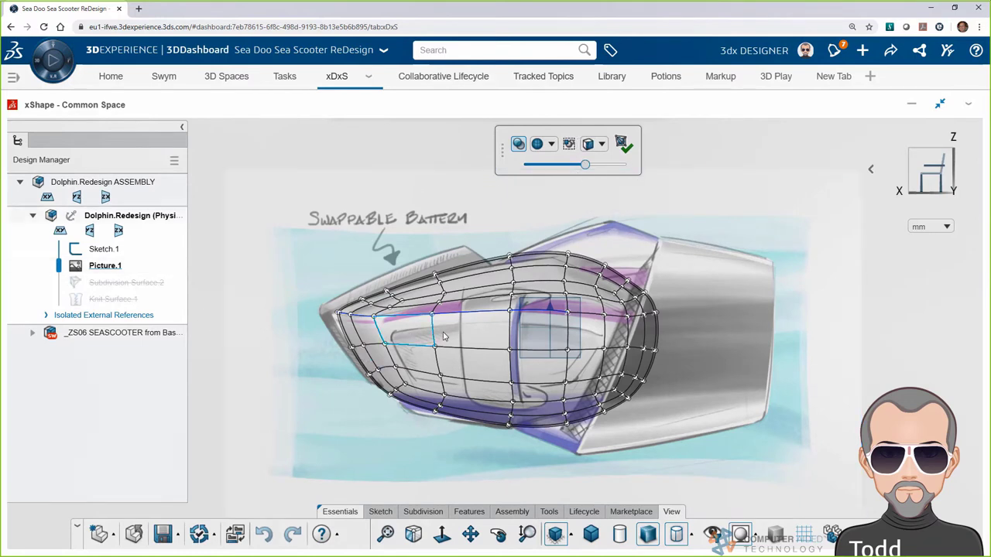
- Move the nose tip vertex forward and the top edge loop up to follow the sketch
click(339, 312)
drag(298, 317, 295, 317)
click(592, 271)
drag(592, 271, 594, 246)
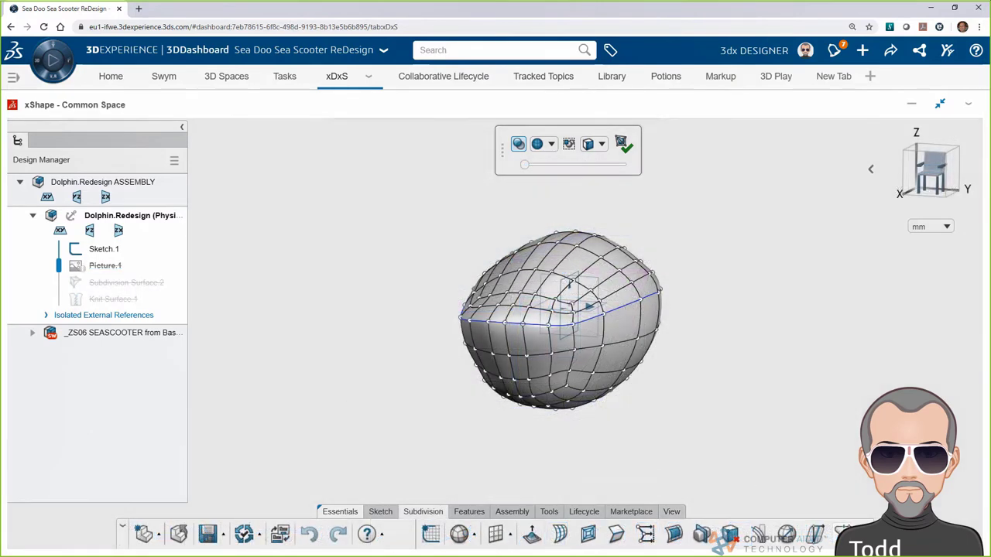
- Mirror the subdivision body with Symmetry about Plane.1
click(842, 534)
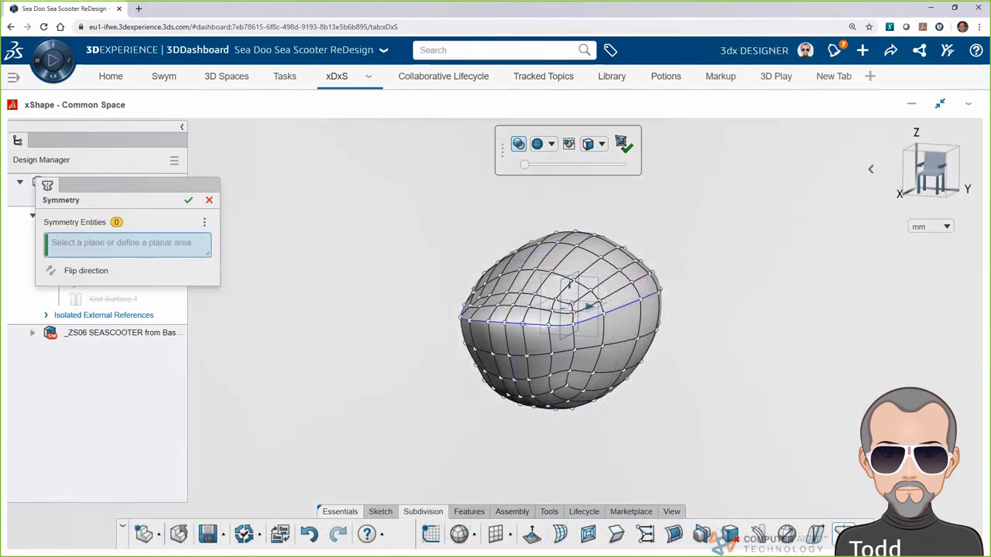
click(569, 288)
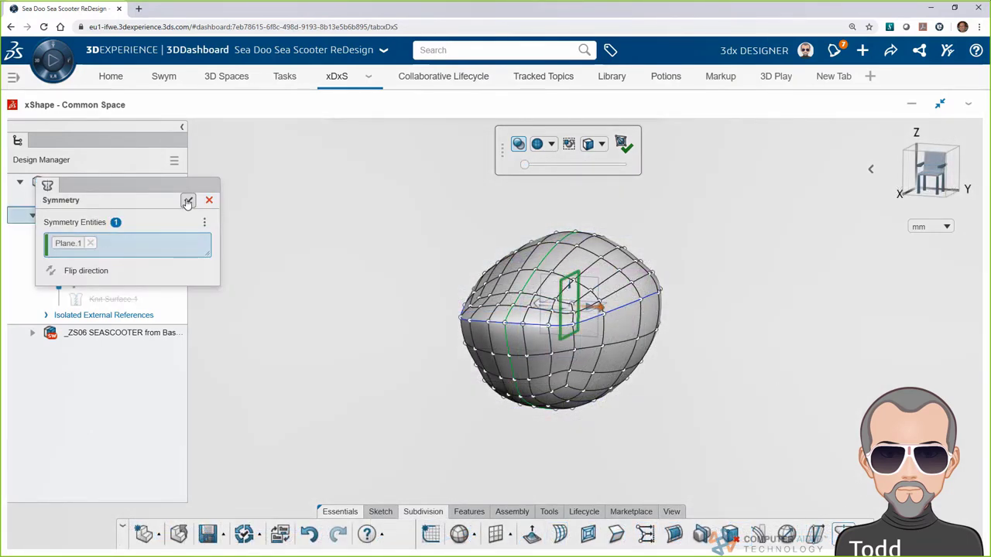
click(189, 201)
- Pull the bottom vertex to reshape the underside and select two side faces
scroll(736, 276, up, 5)
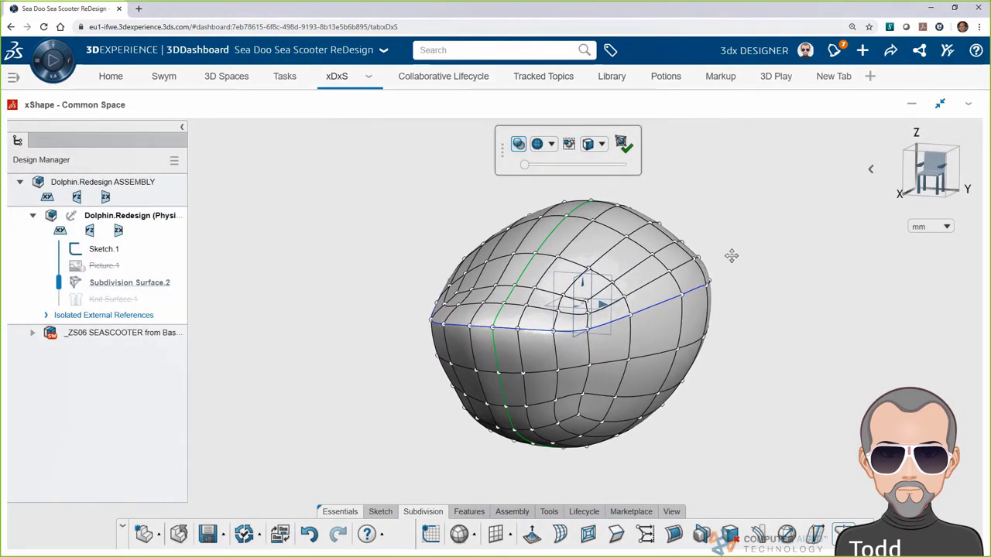
drag(566, 414, 593, 439)
middle_drag(376, 456, 328, 460)
click(474, 367)
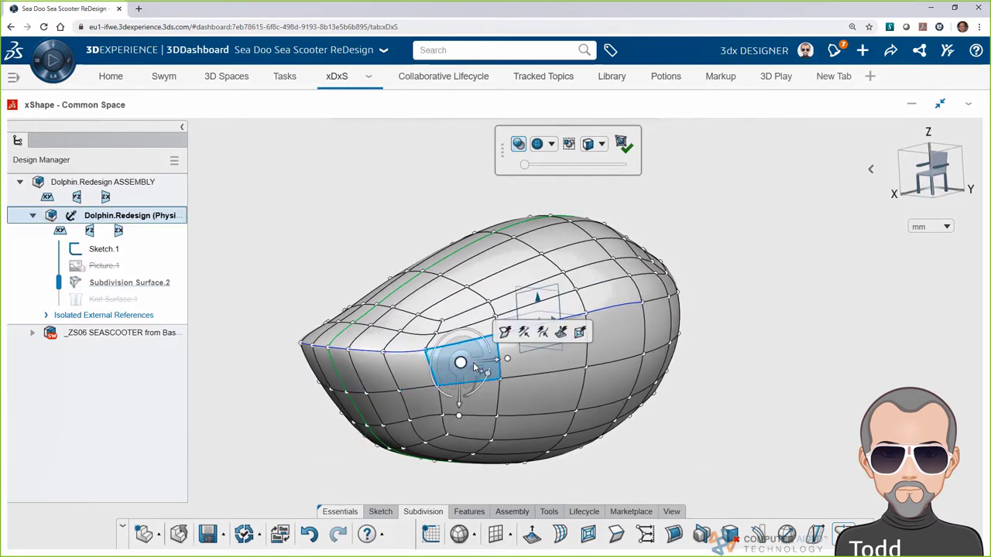
ctrl+click(468, 398)
- Insert edge loops around the six selected side faces
ctrl+click(542, 345)
ctrl+click(557, 396)
ctrl+click(615, 334)
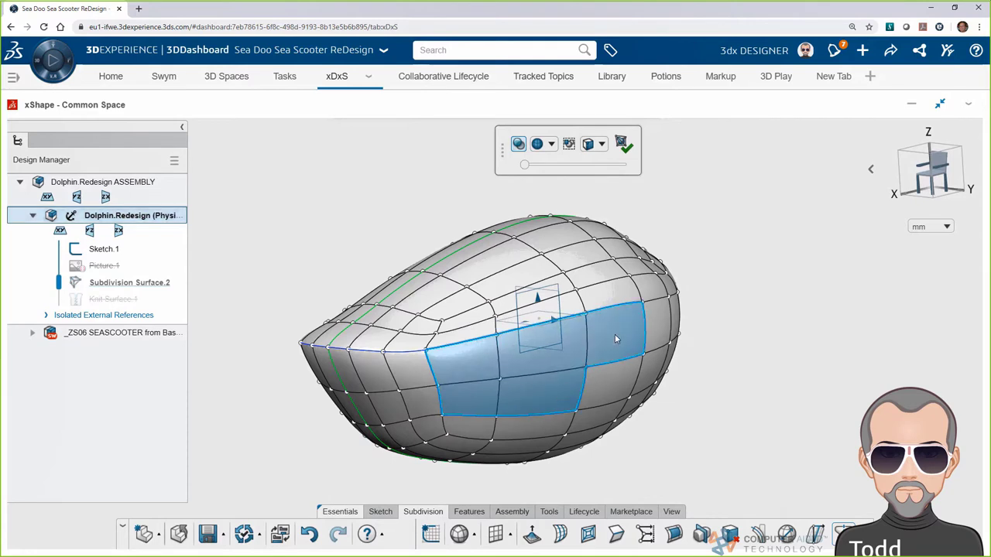
ctrl+click(610, 400)
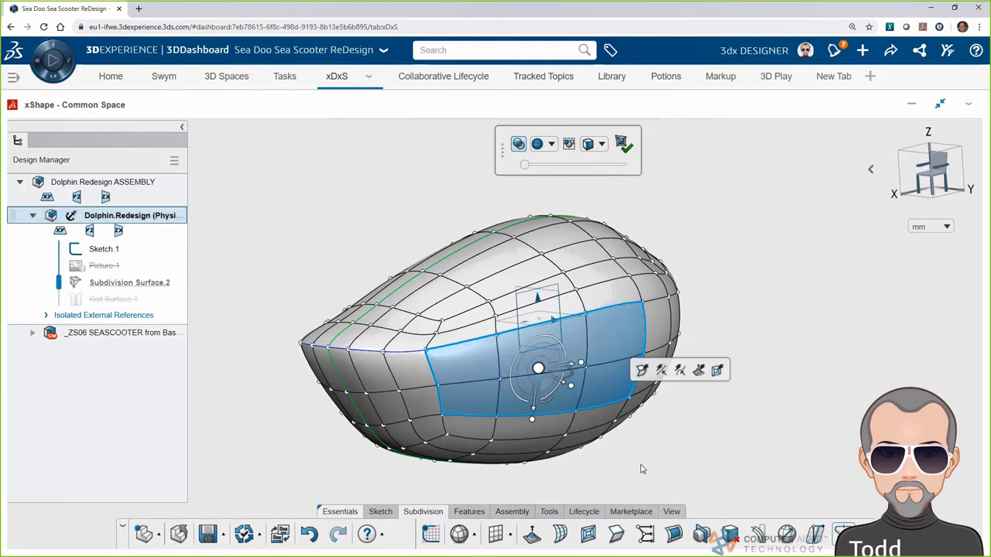
click(587, 534)
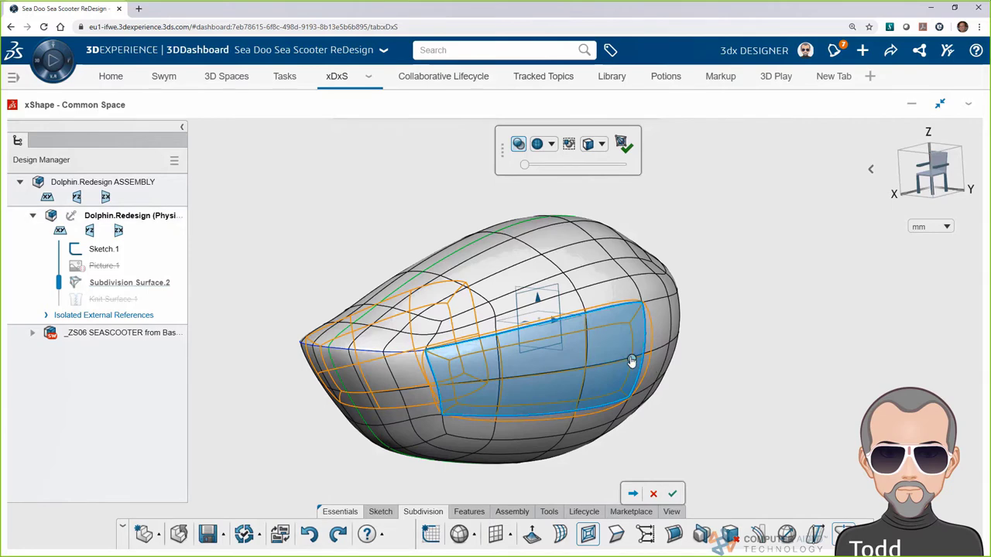
click(672, 493)
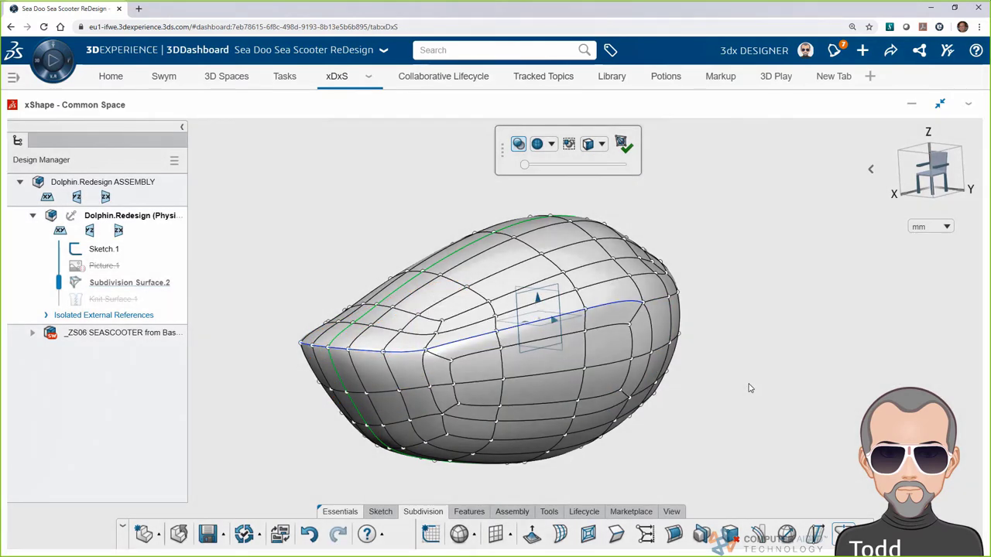
- Push the two rows of side faces inward to form a recessed panel
mouse_move(463, 365)
mouse_down()
mouse_move(592, 357)
mouse_move(611, 375)
mouse_move(542, 402)
mouse_up()
middle_drag(298, 431, 642, 437)
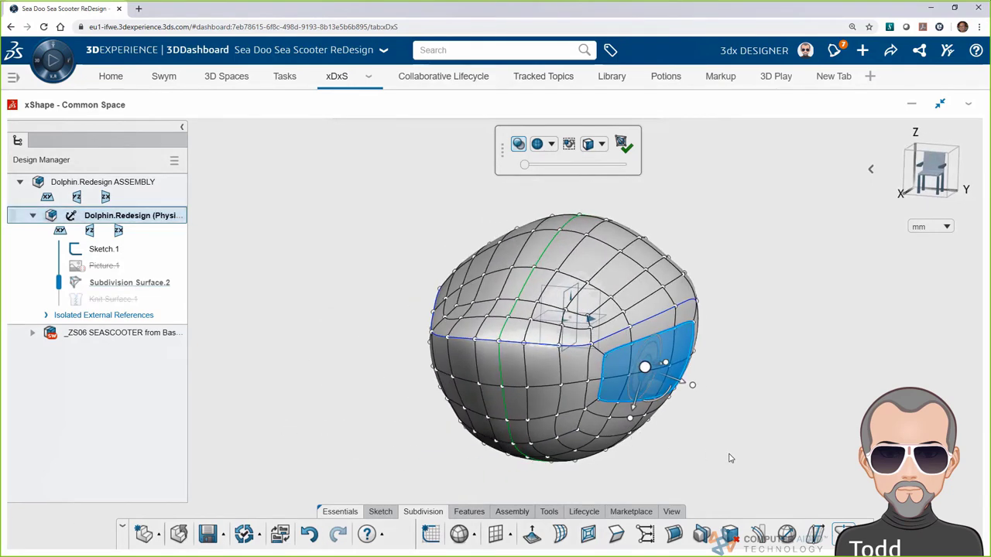
drag(683, 390, 607, 457)
middle_drag(608, 457, 621, 478)
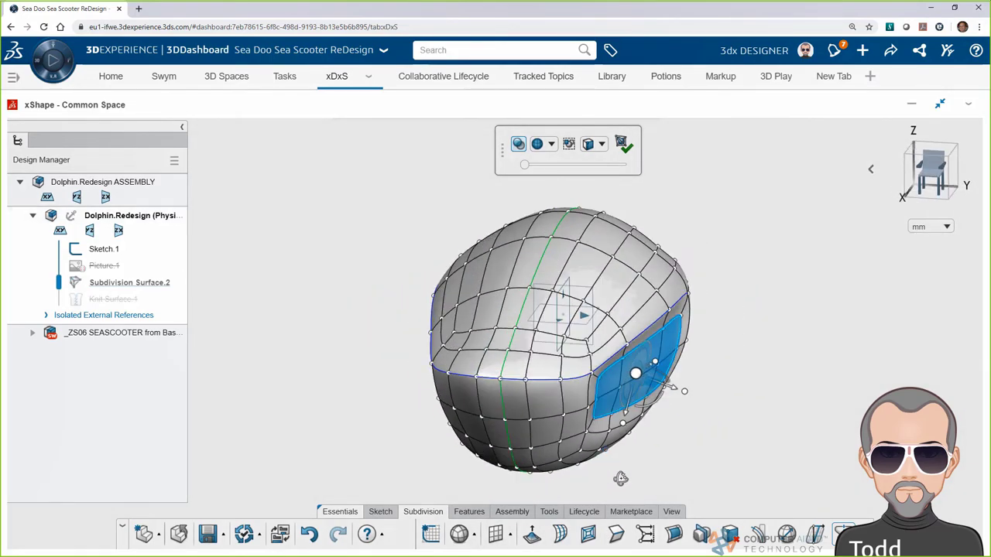
click(707, 444)
middle_drag(713, 447, 745, 367)
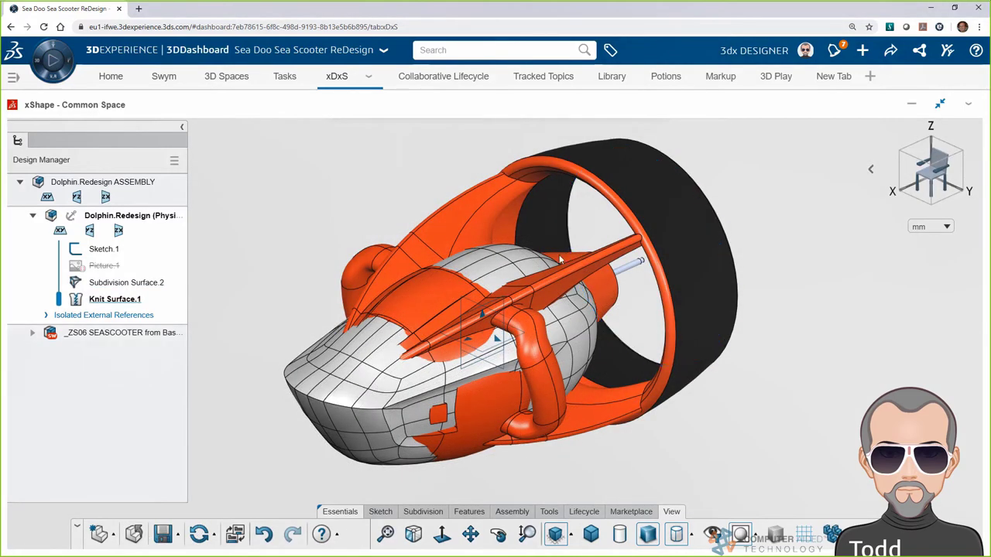
- Create Sketch.2 in a side view of the scooter
click(561, 260)
middle_drag(288, 456, 246, 397)
click(291, 387)
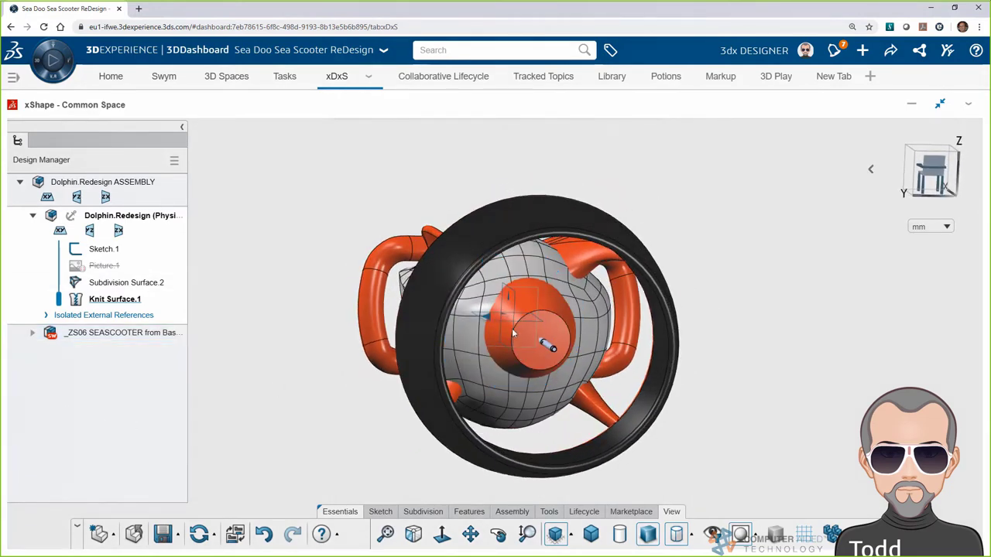
mouse_move(868, 179)
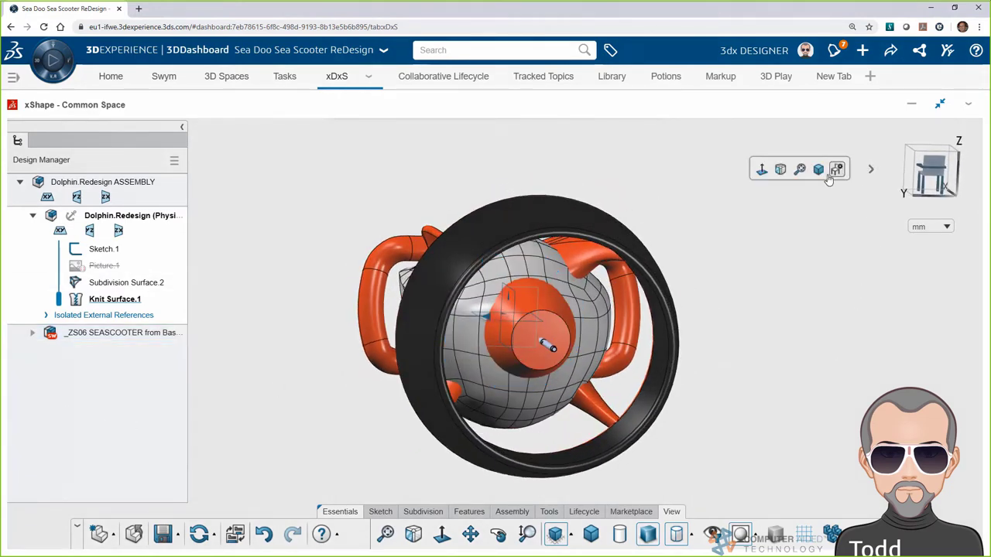
click(819, 169)
- Set the scooter model's opacity to about 11%
click(671, 512)
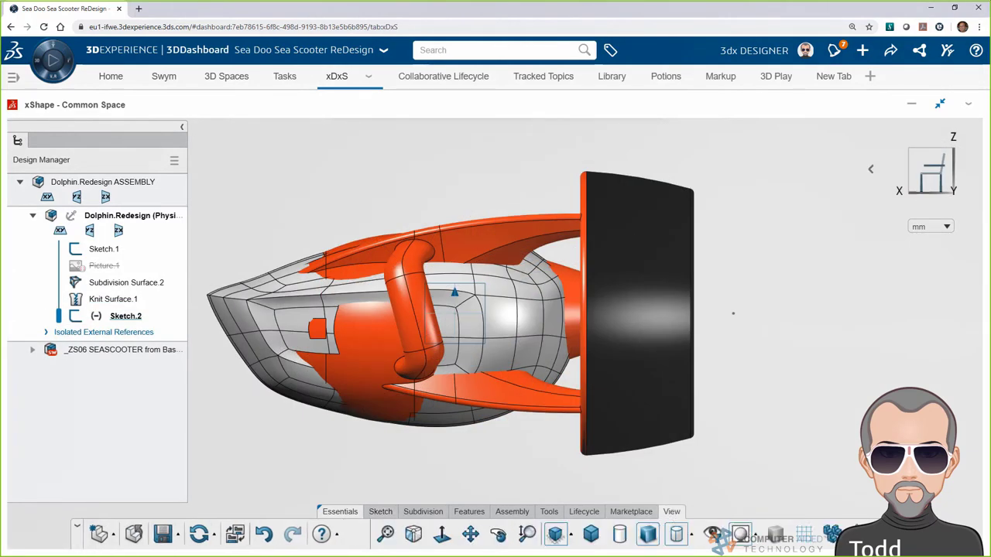
click(833, 535)
click(862, 512)
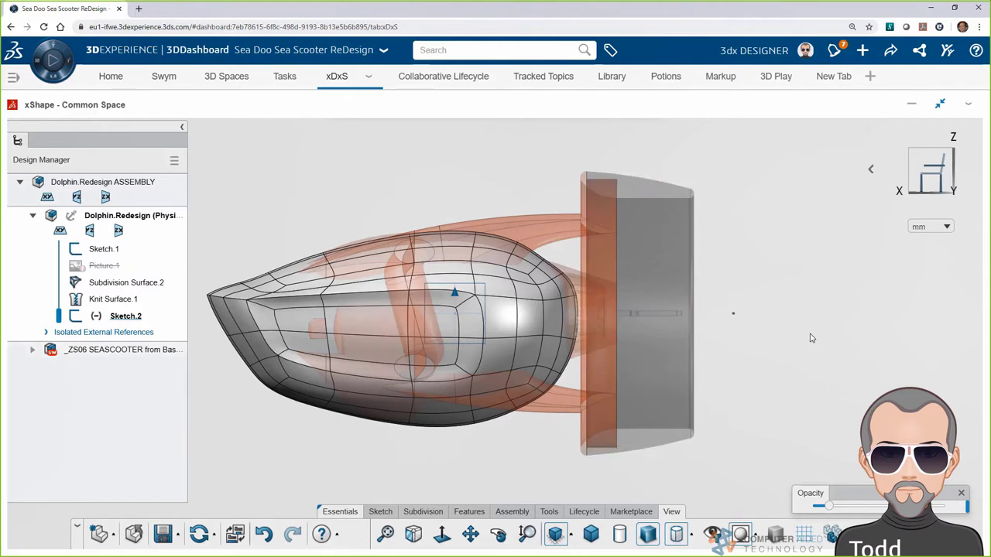
- Place a subdivision cone primitive behind the propeller shroud
click(423, 512)
click(459, 535)
click(733, 314)
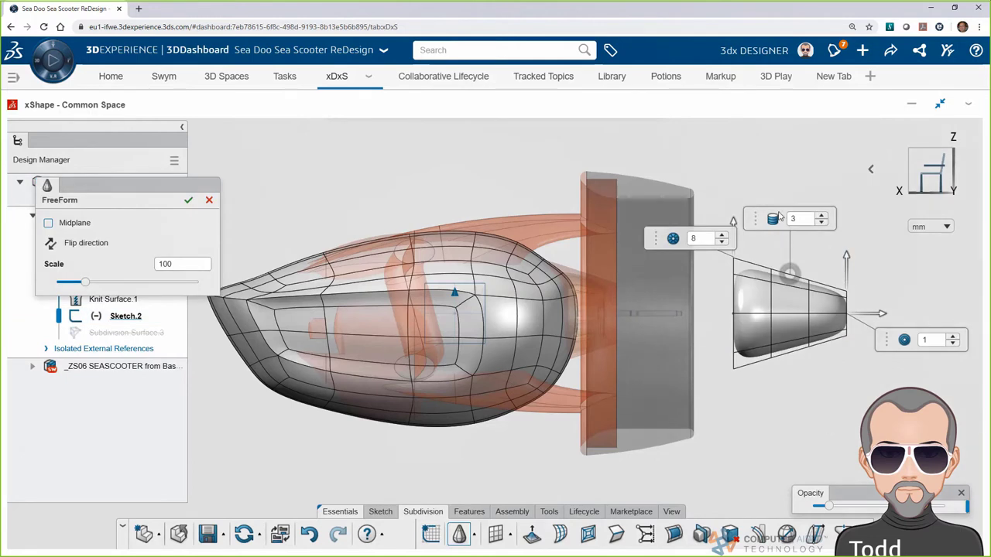
- Stretch the cone and scale it to 123, then accept the shape
drag(733, 225, 732, 208)
drag(85, 281, 91, 282)
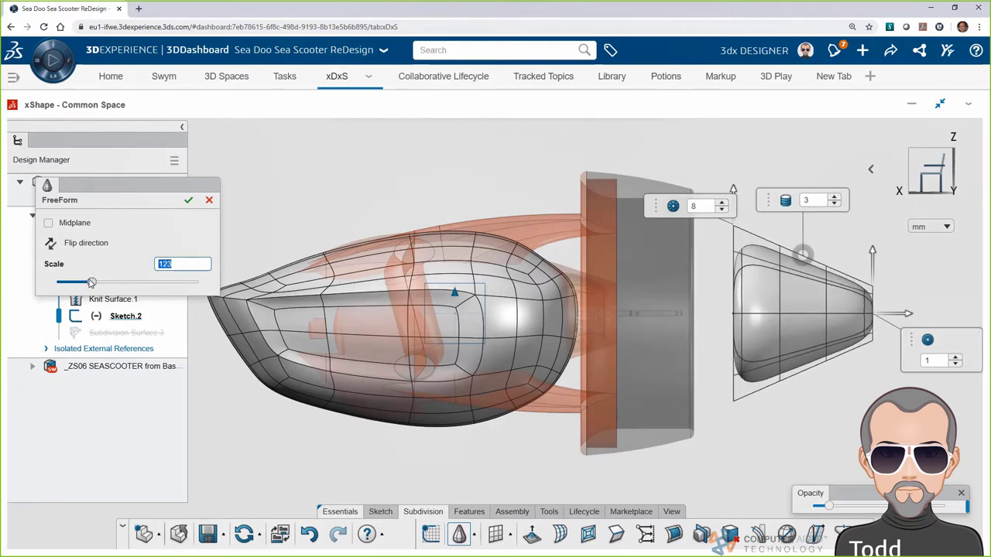
drag(872, 254, 872, 242)
click(188, 199)
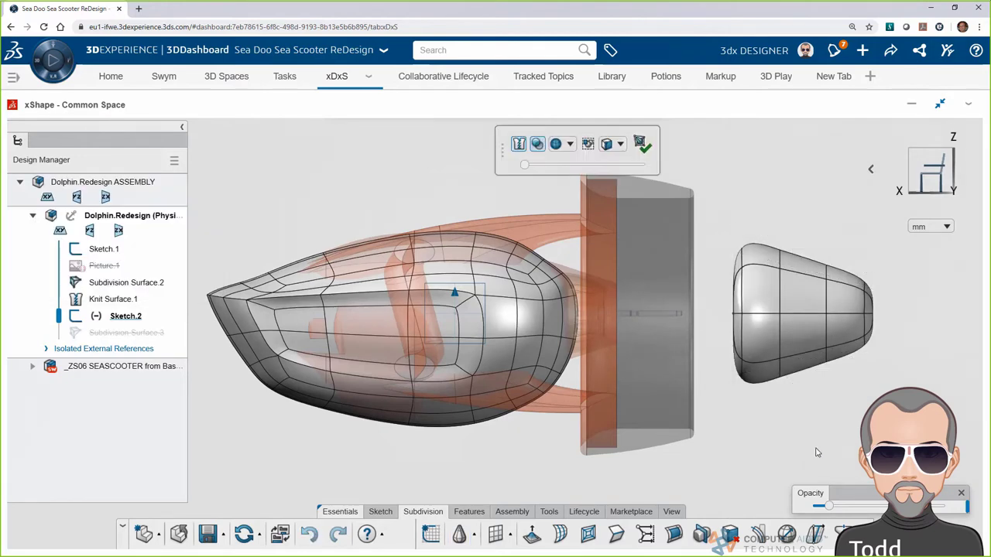
- Slide the cone forward into the rear of the hull
click(766, 318)
drag(767, 318, 519, 306)
click(369, 141)
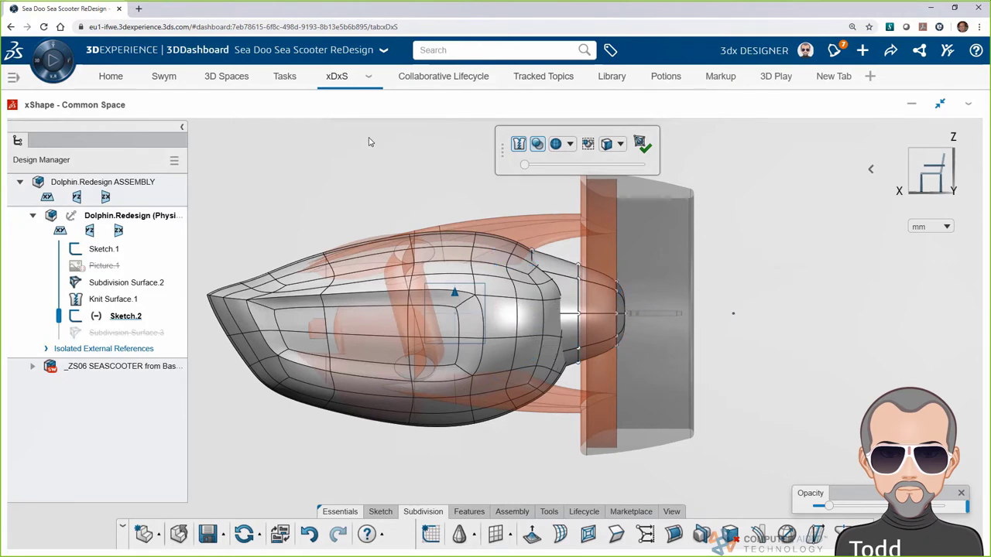
- With the Edge loops filter, enlarge the tail cone's section loop and slide it rearward
click(621, 144)
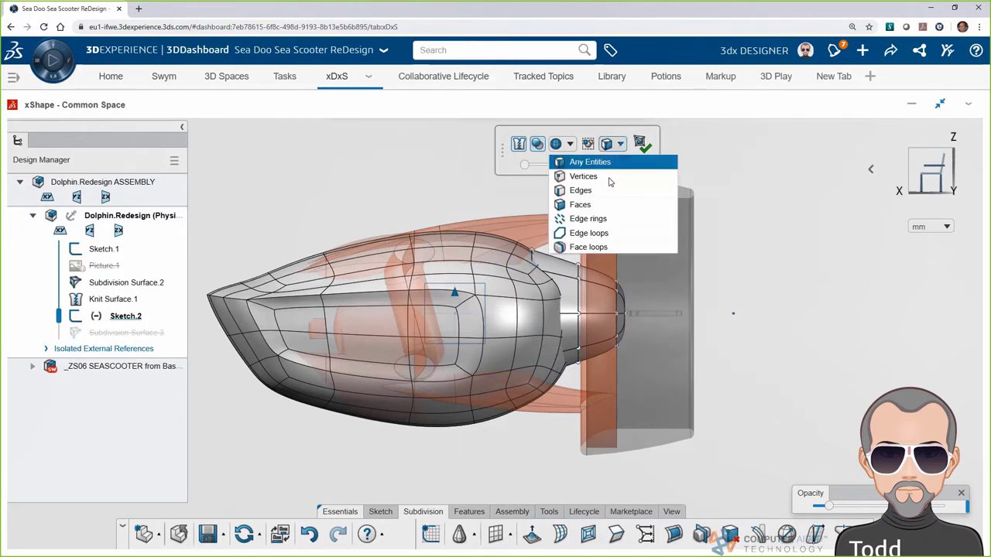
click(589, 230)
click(492, 265)
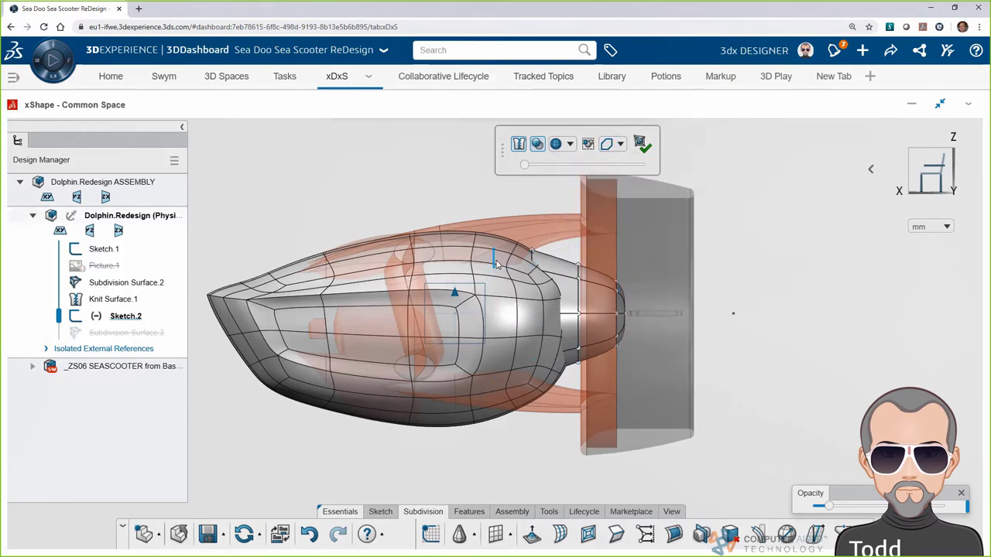
middle_drag(458, 348, 350, 313)
drag(471, 289, 495, 370)
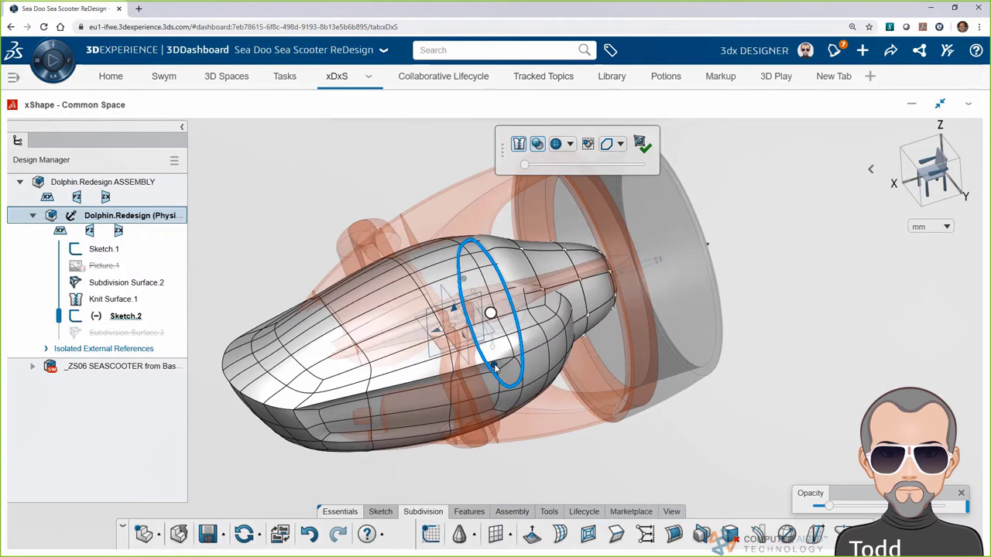
drag(537, 304, 530, 344)
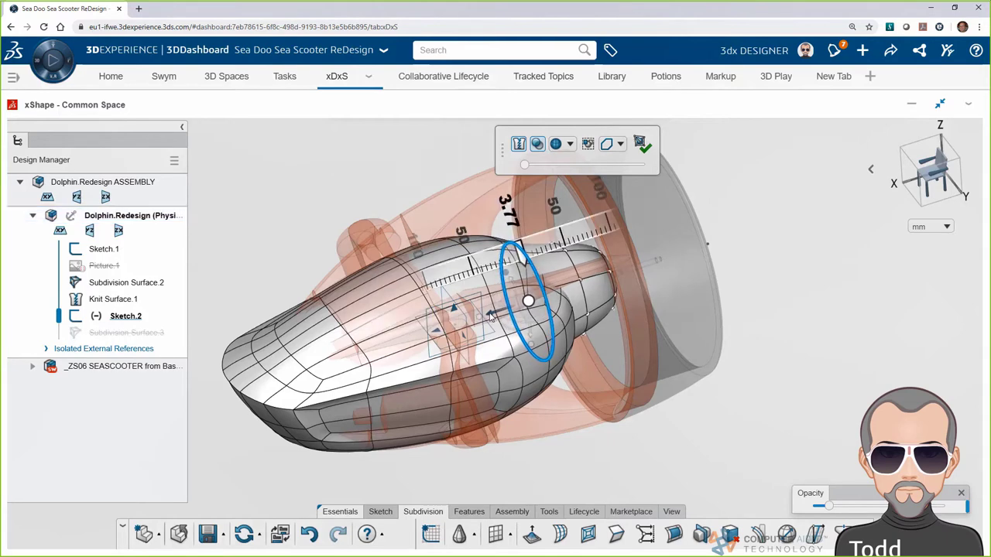
- Flatten the cone's end cap into a disc scaled to 0.54 around the shaft, committing Knit Surface.2
middle_drag(526, 299, 581, 208)
mouse_move(593, 343)
mouse_down()
mouse_move(622, 351)
mouse_move(624, 373)
mouse_move(582, 407)
mouse_move(560, 401)
mouse_move(553, 380)
mouse_move(566, 343)
mouse_up()
click(600, 309)
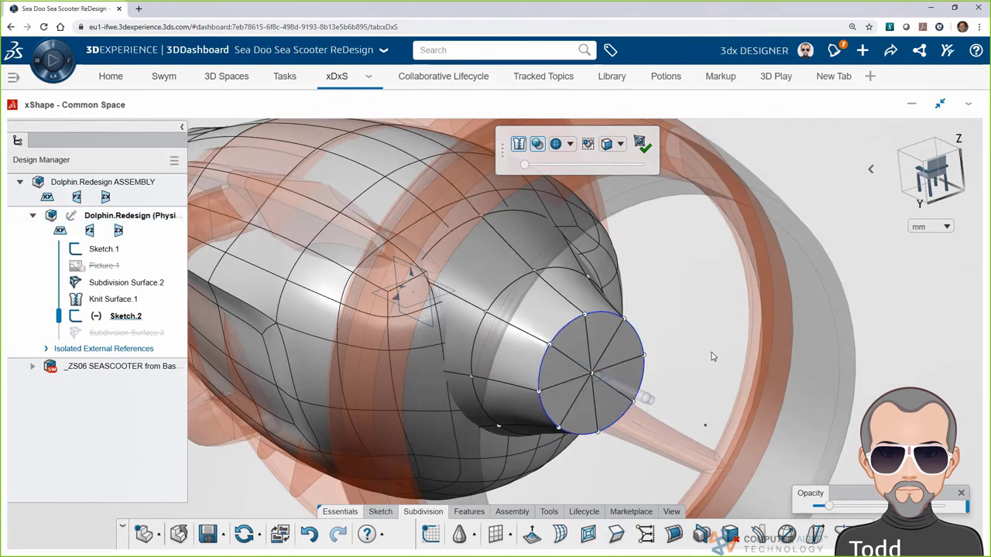
middle_drag(706, 353, 571, 243)
drag(571, 242, 465, 421)
middle_drag(573, 402, 611, 347)
drag(643, 344, 647, 344)
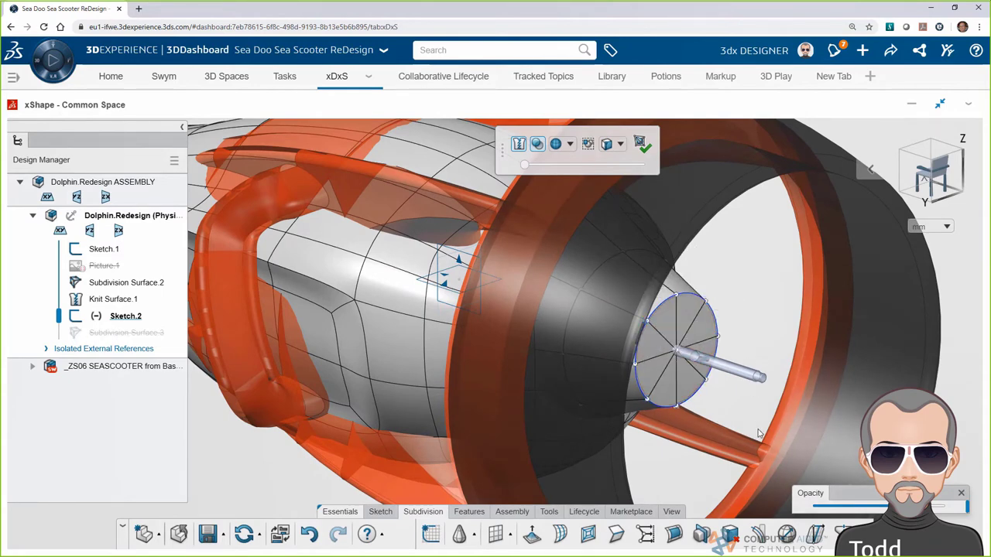
click(640, 145)
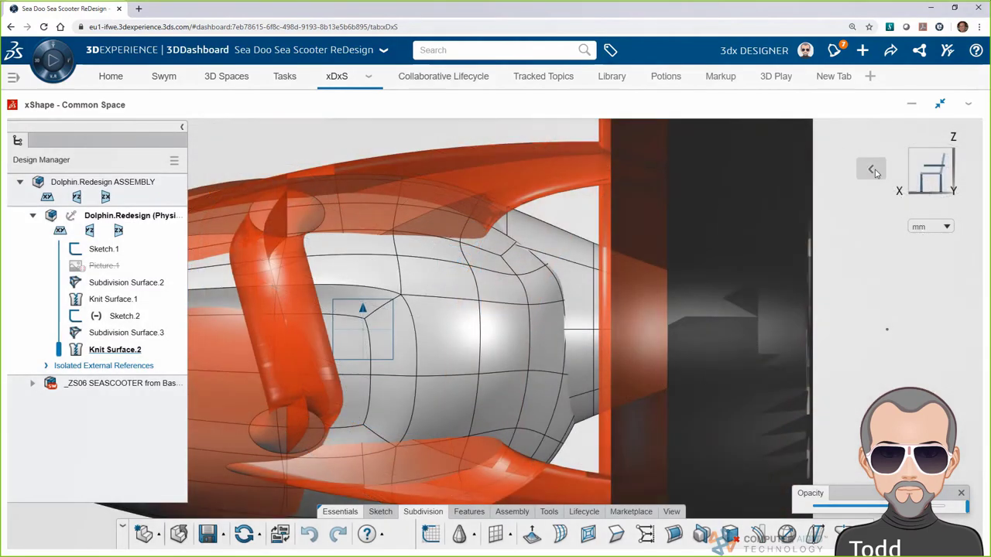
- Fit the scooter in view and Line Align the shroud ring's front edge vertices into a tilt
click(871, 168)
click(801, 171)
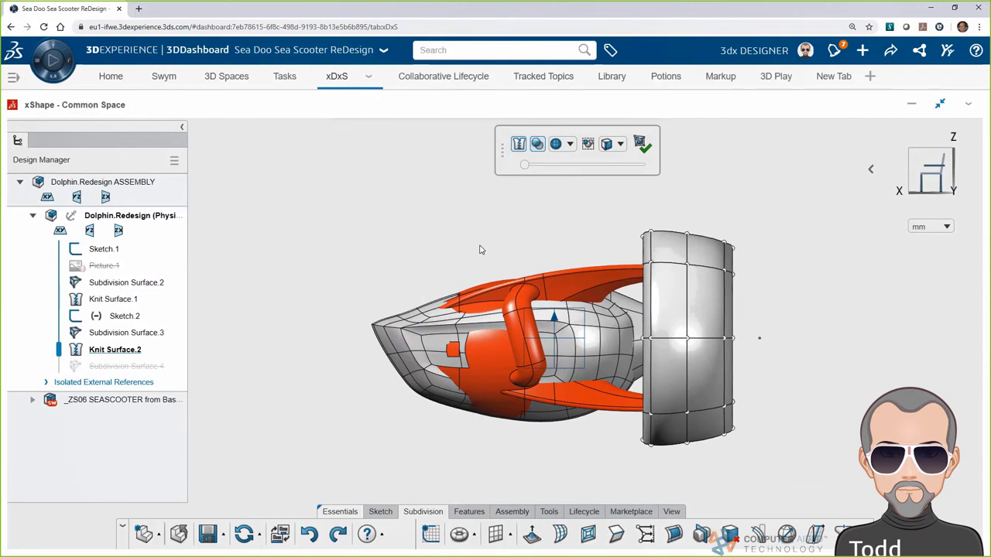
drag(543, 198, 670, 469)
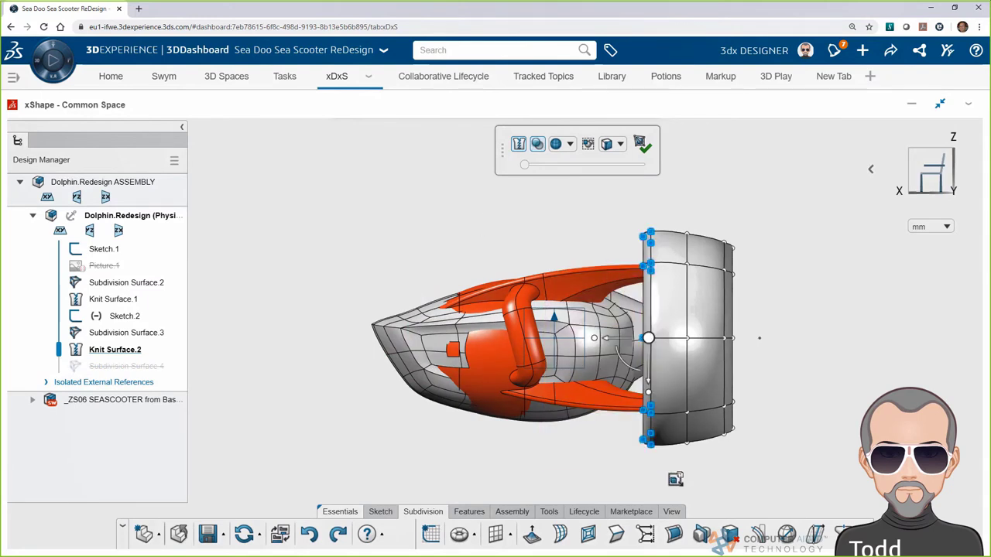
click(700, 442)
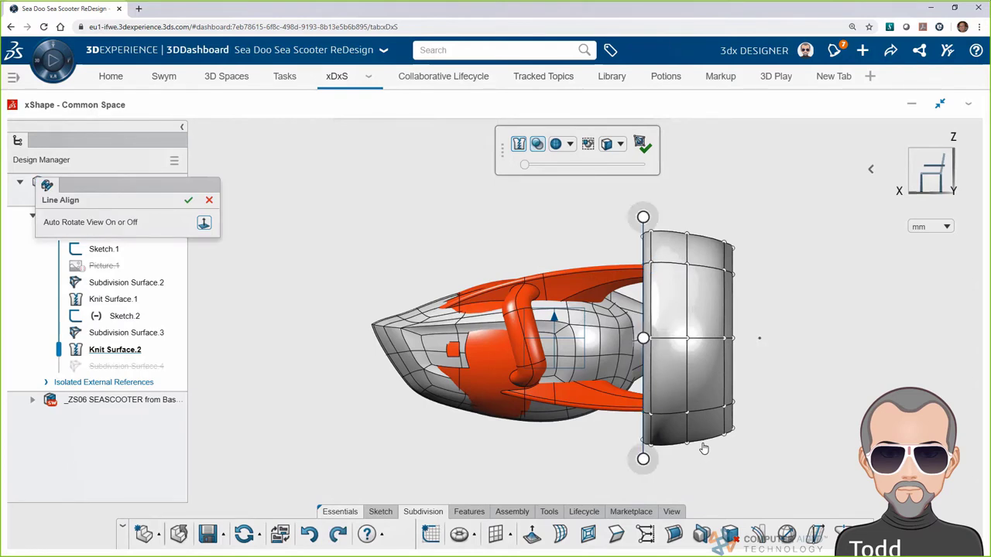
drag(642, 459, 534, 469)
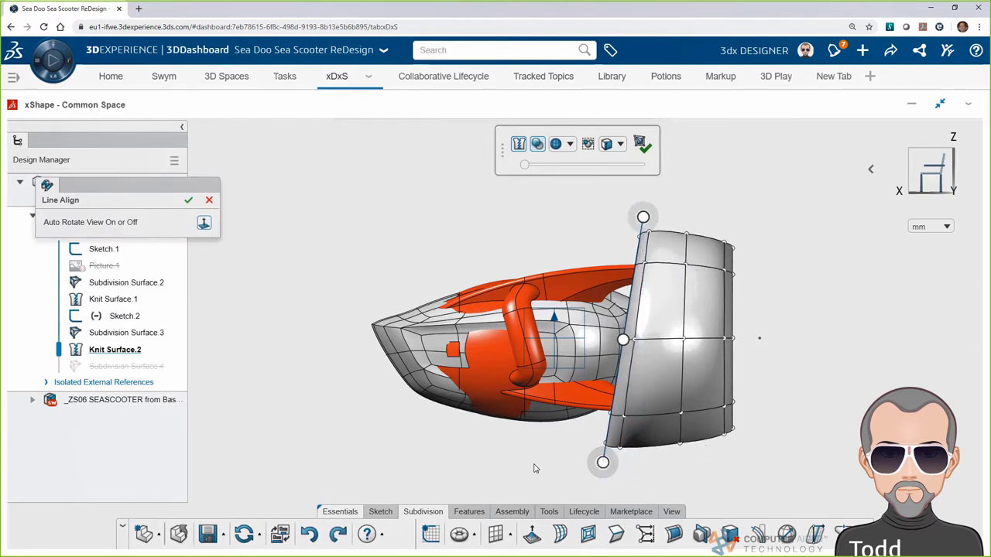
click(188, 200)
- Line Align the ring's middle column of vertices to match the front edge tilt
drag(664, 195, 699, 491)
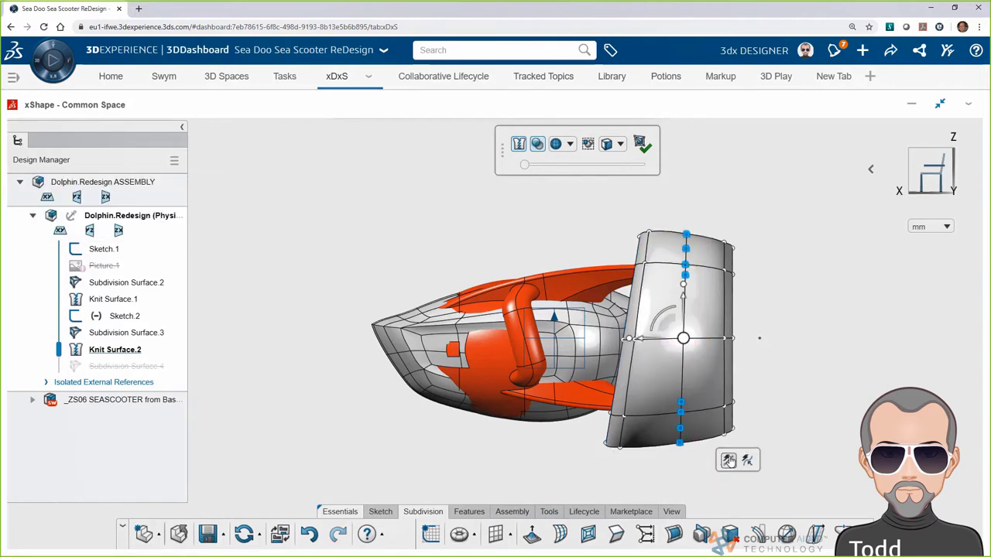
click(728, 460)
drag(686, 458, 671, 459)
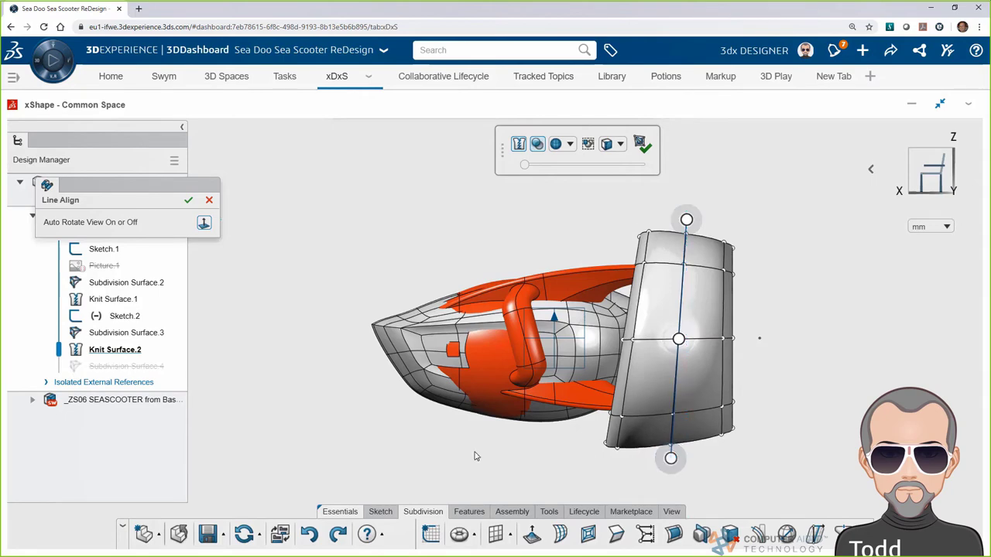
click(370, 426)
middle_drag(358, 419, 394, 252)
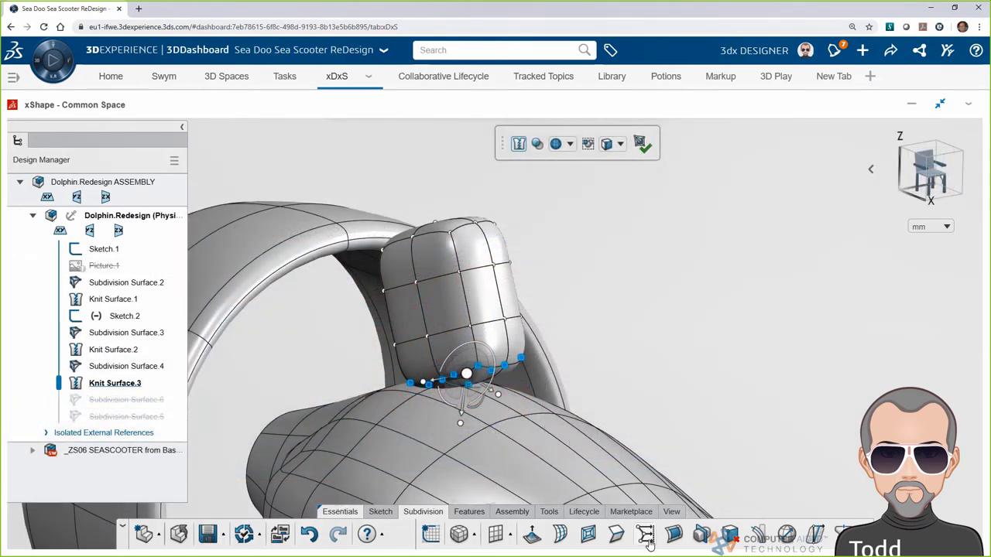
- Align the handle pod's bottom vertices to the hull face using Align to Body
click(649, 542)
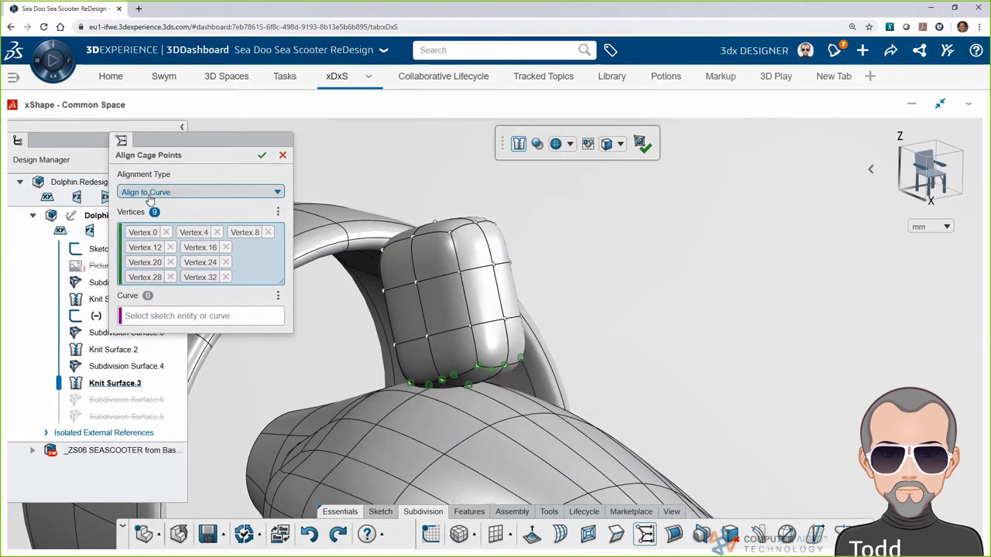
click(149, 199)
click(152, 232)
click(470, 398)
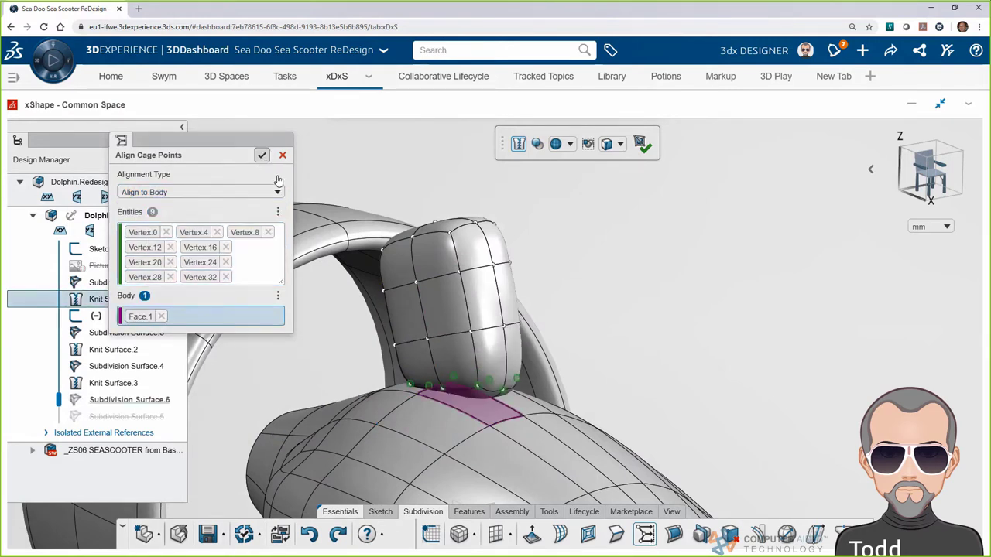
click(262, 155)
- Extend the handle pod's bottom edge down into the body
scroll(468, 410, up, 5)
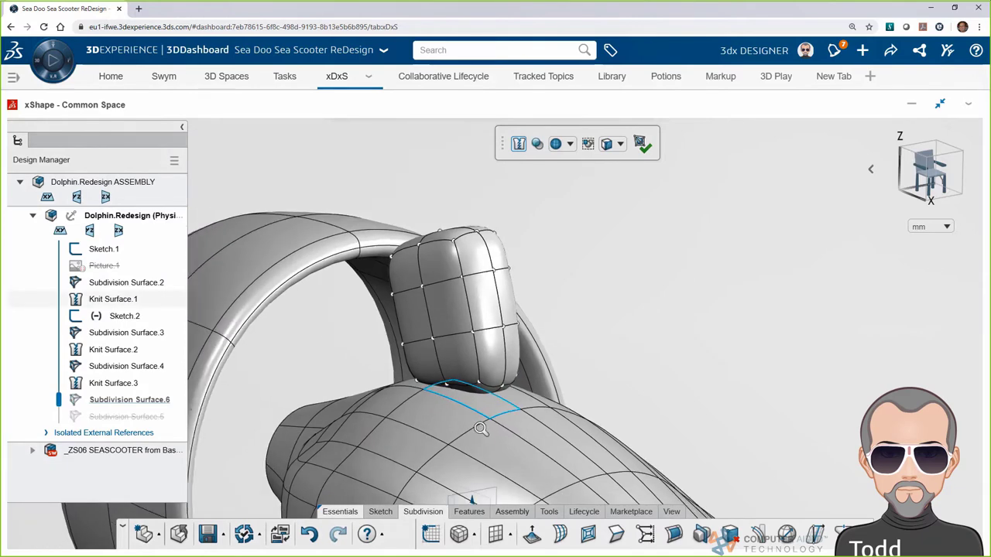
click(387, 435)
middle_drag(420, 442, 430, 452)
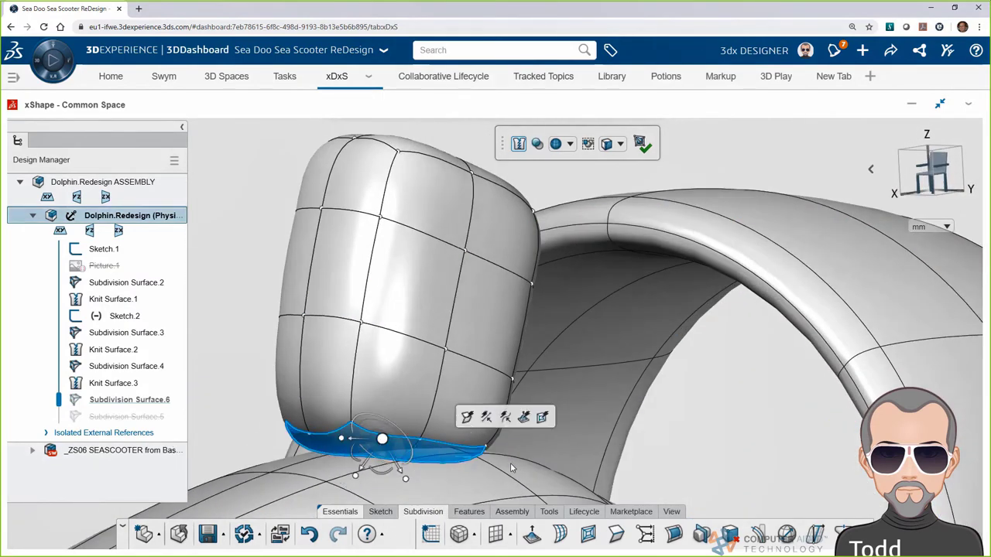
click(616, 535)
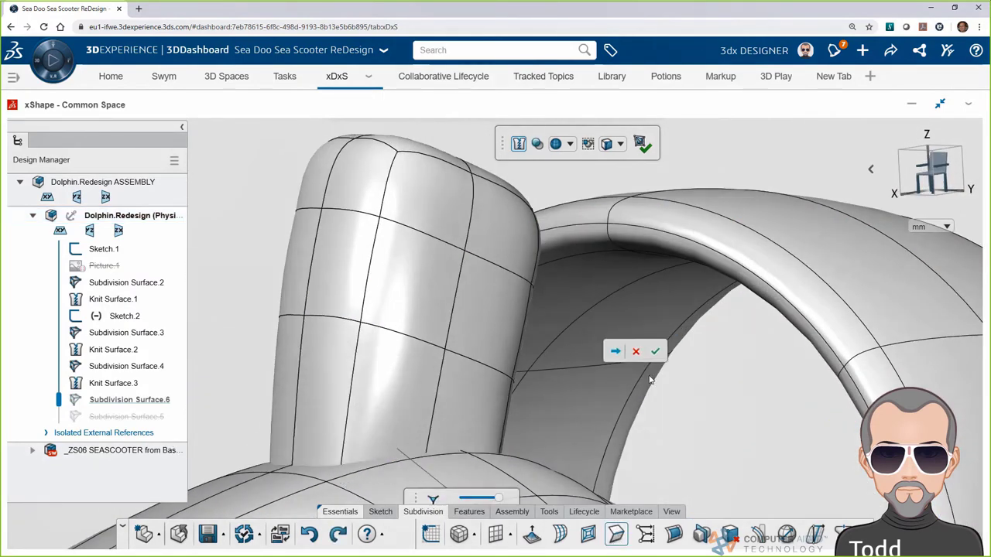
click(654, 352)
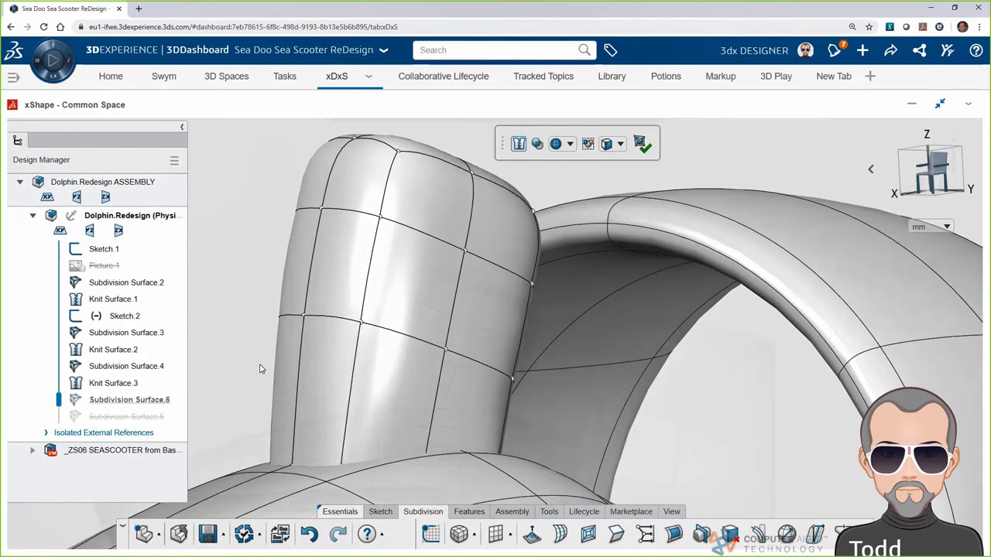
middle_drag(260, 370, 345, 313)
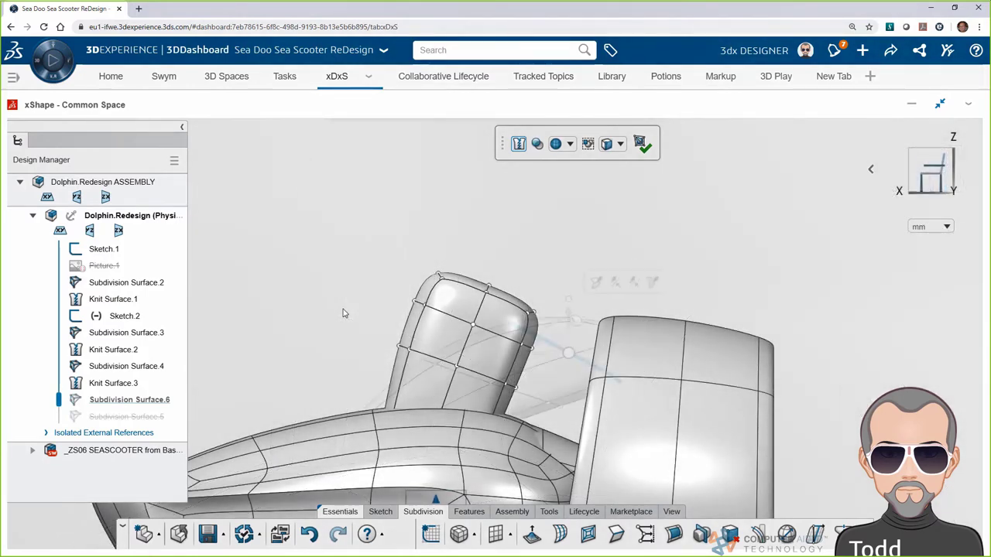